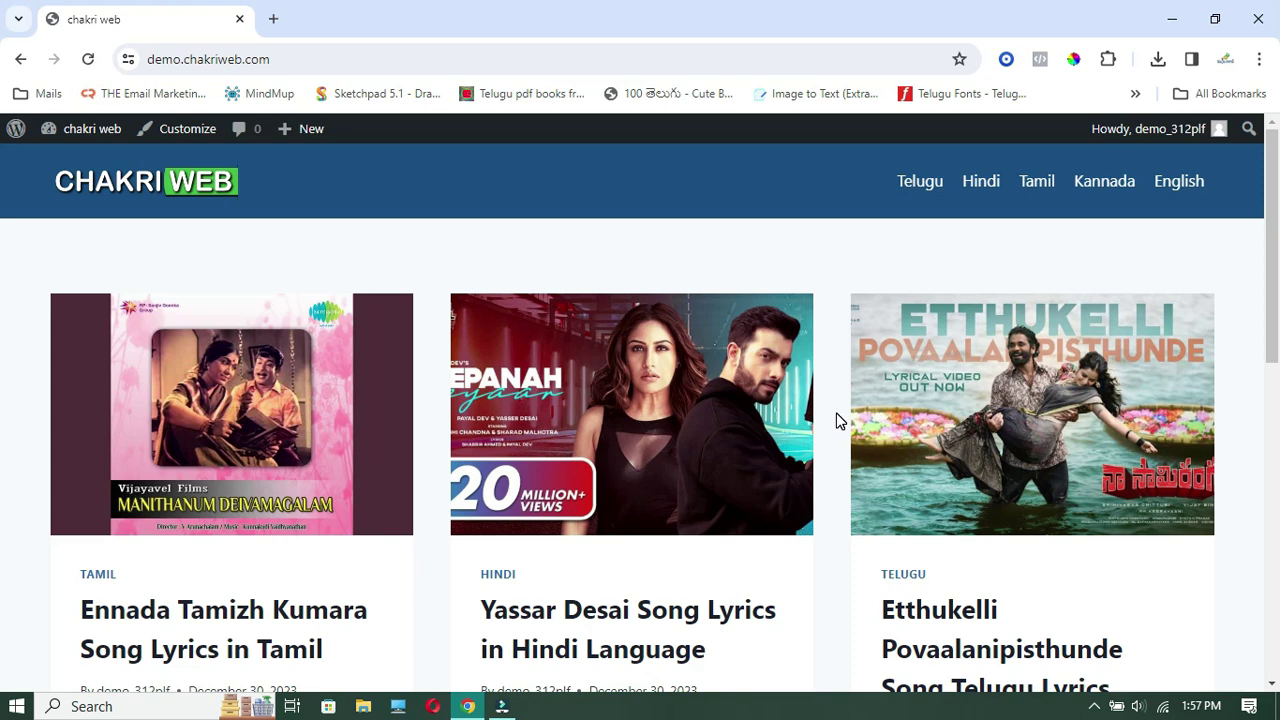
Look through the song lyrics posts on the demo site's home page and its Telugu category page.
scroll(832, 424, "down", 8)
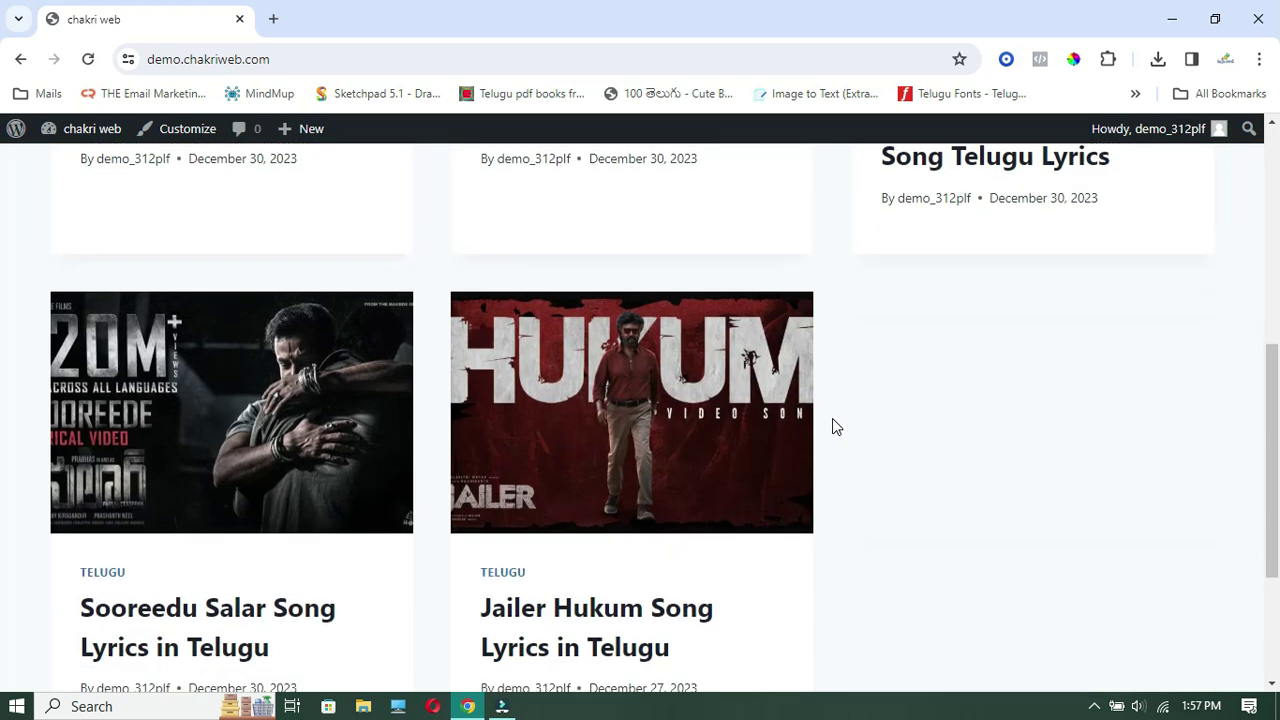
scroll(832, 425, "up", 8)
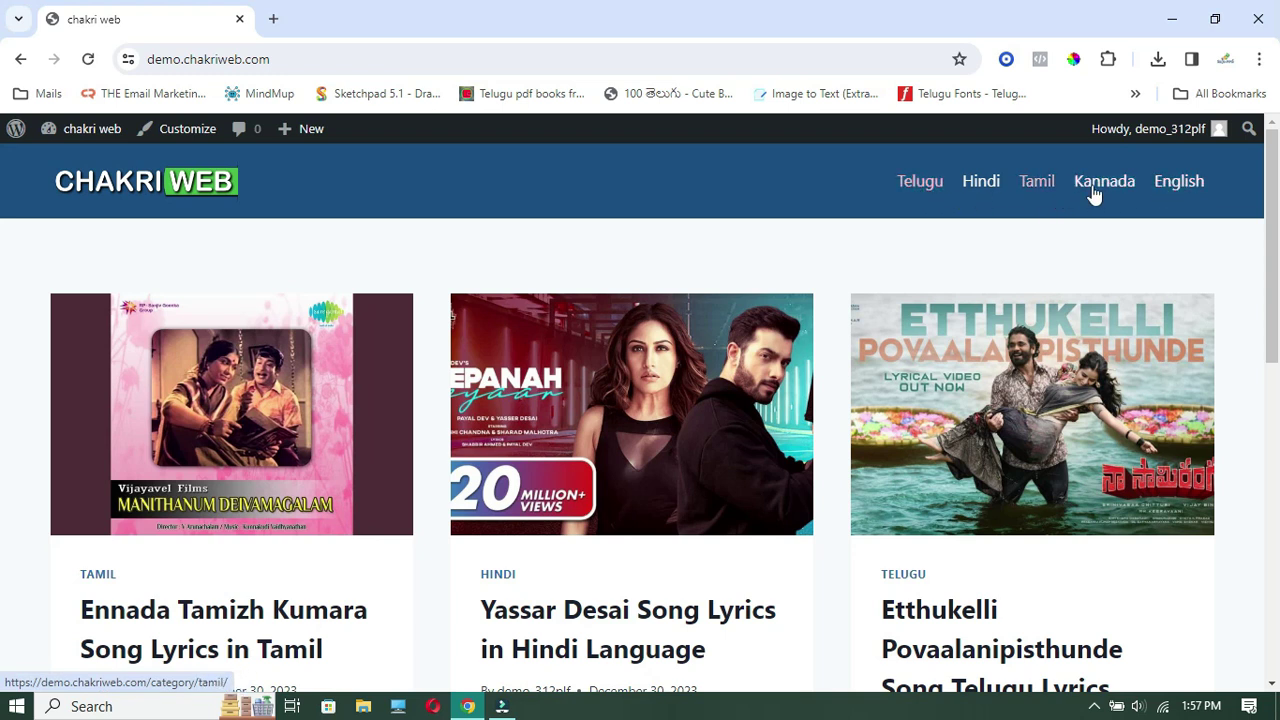
left_click(926, 186)
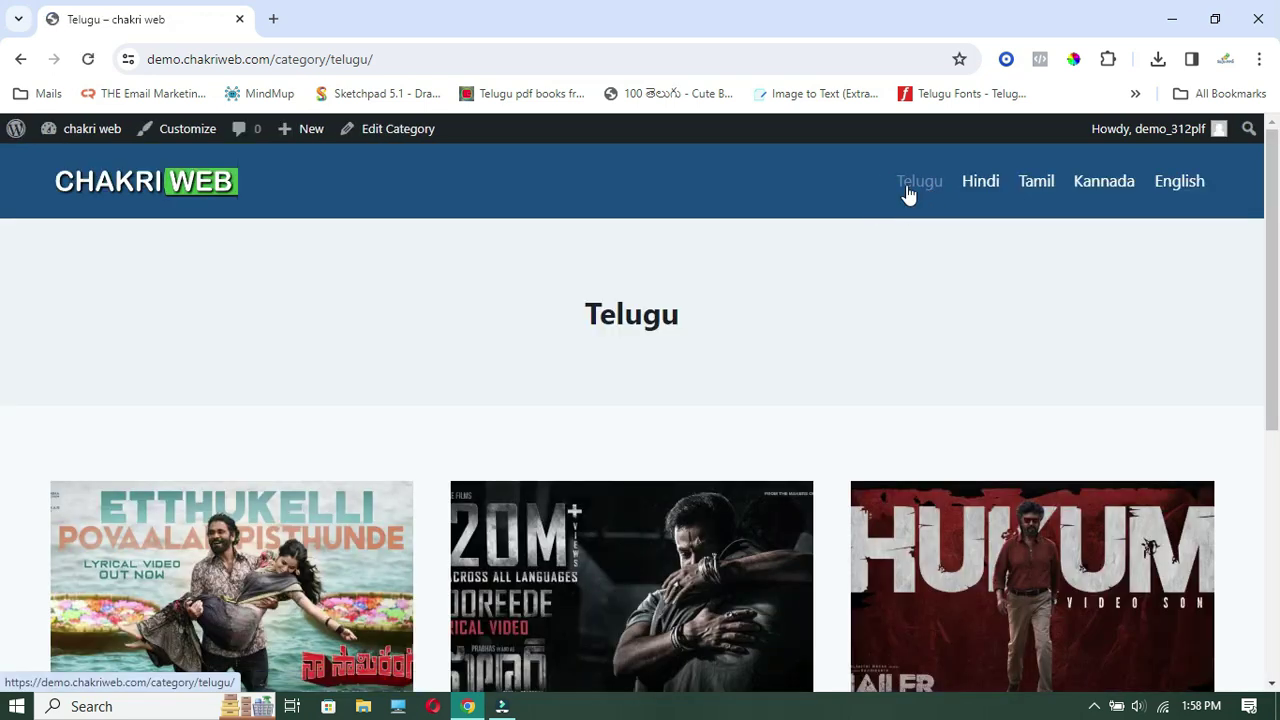
scroll(611, 470, "down", 5)
scroll(609, 471, "up", 5)
scroll(609, 471, "down", 5)
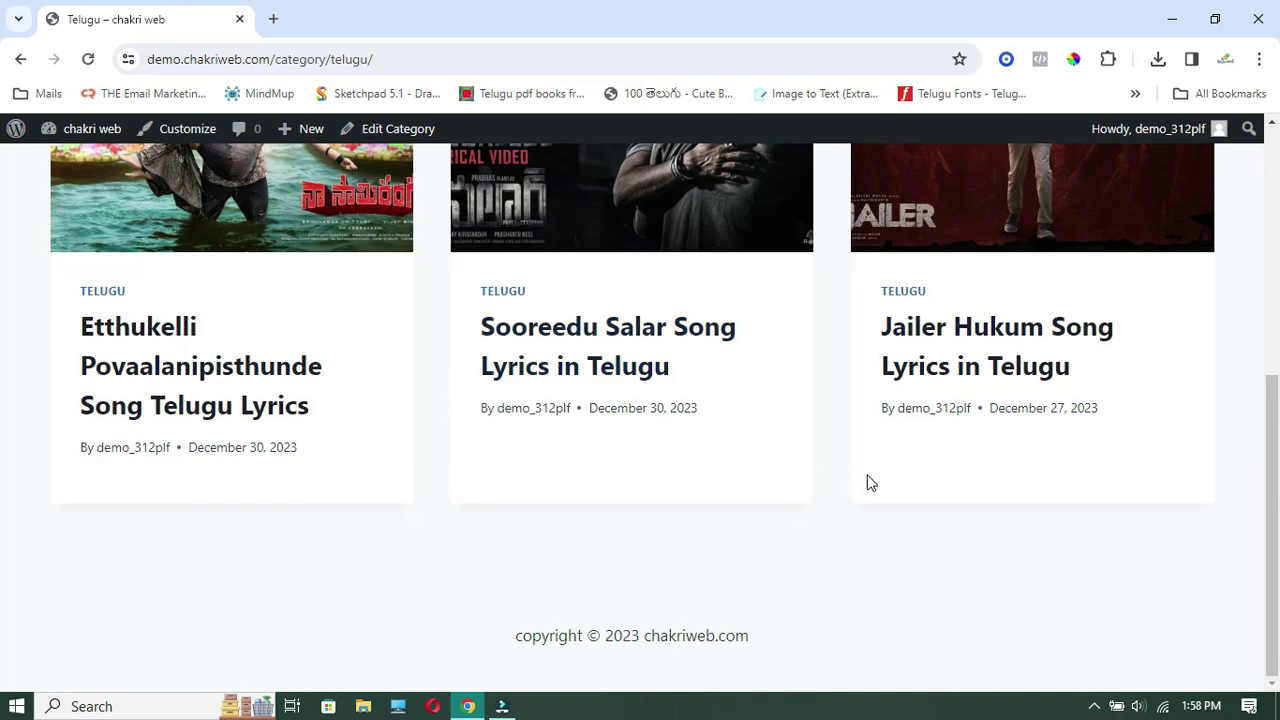
scroll(868, 486, "up", 5)
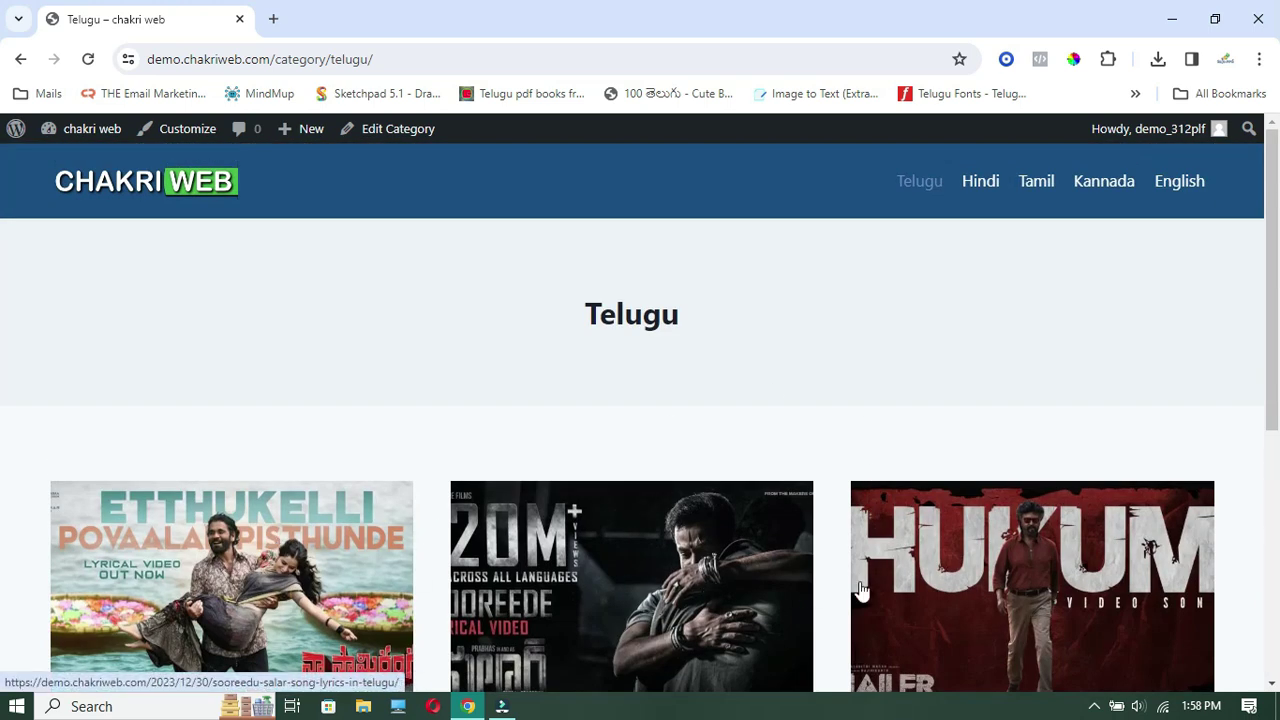
View the site's Hindi and Tamil category pages and return to the Telugu category.
left_click(978, 192)
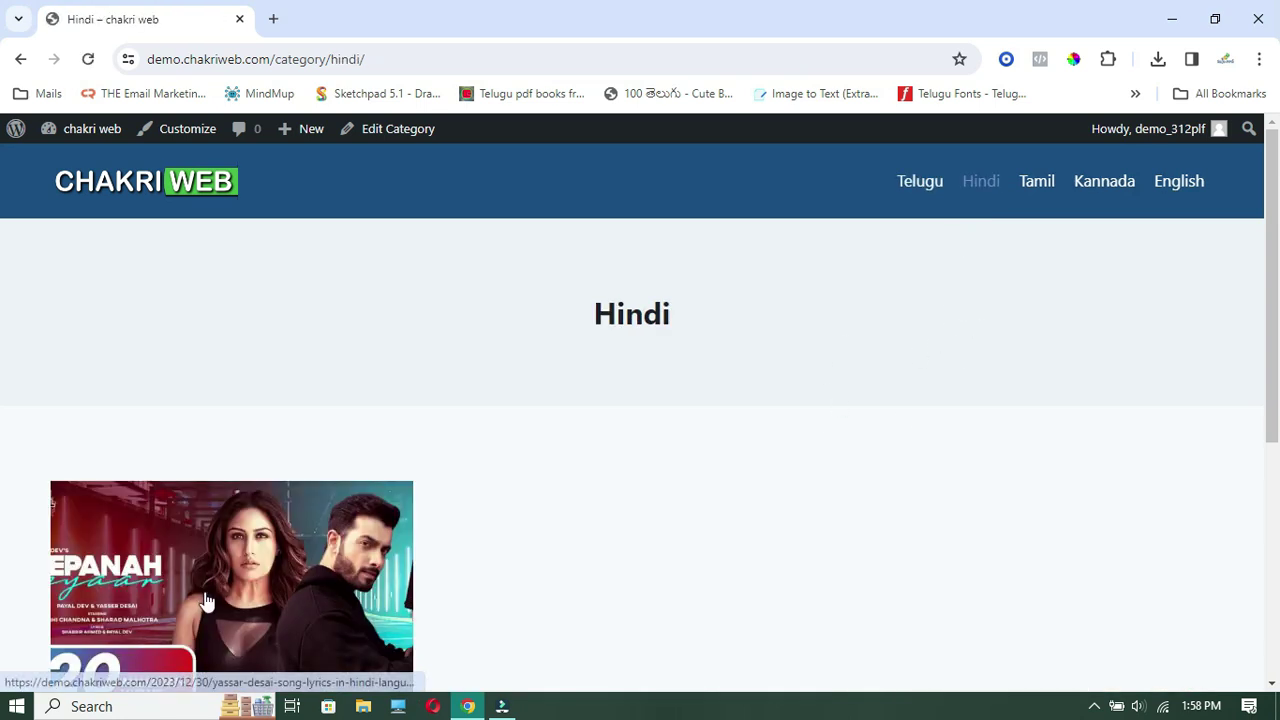
left_click(1034, 190)
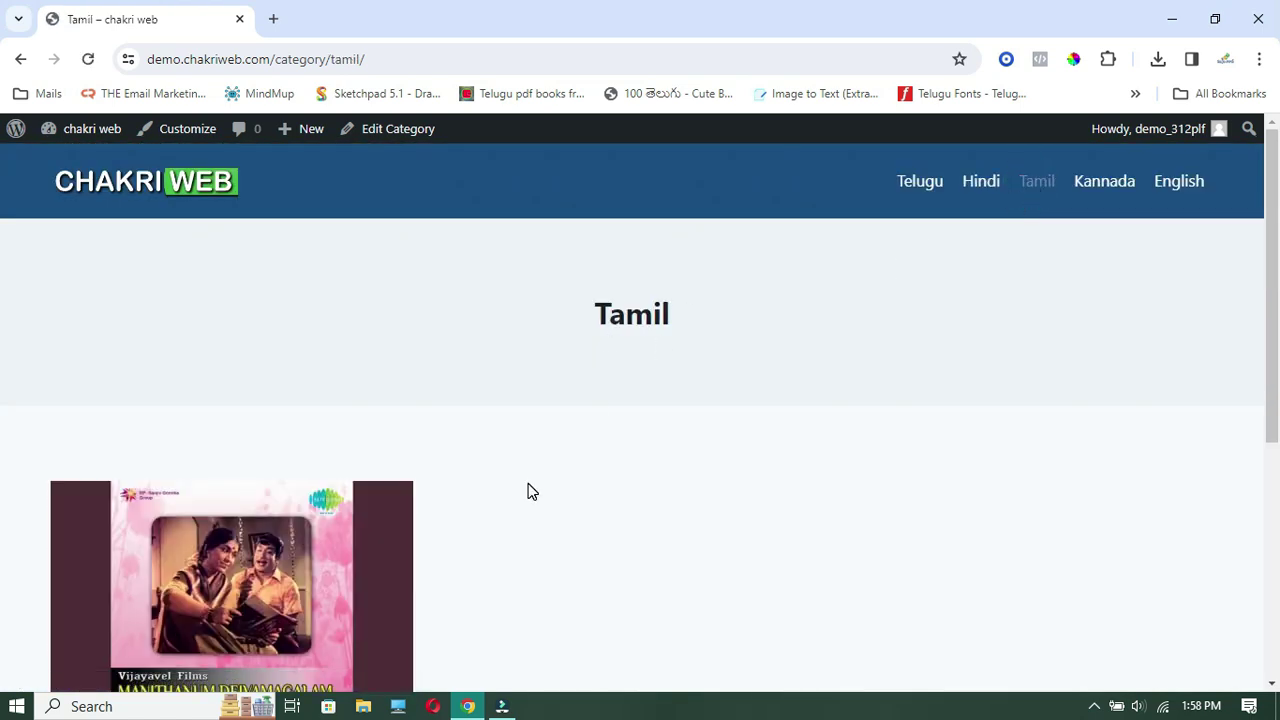
scroll(531, 491, "down", 5)
scroll(444, 444, "up", 5)
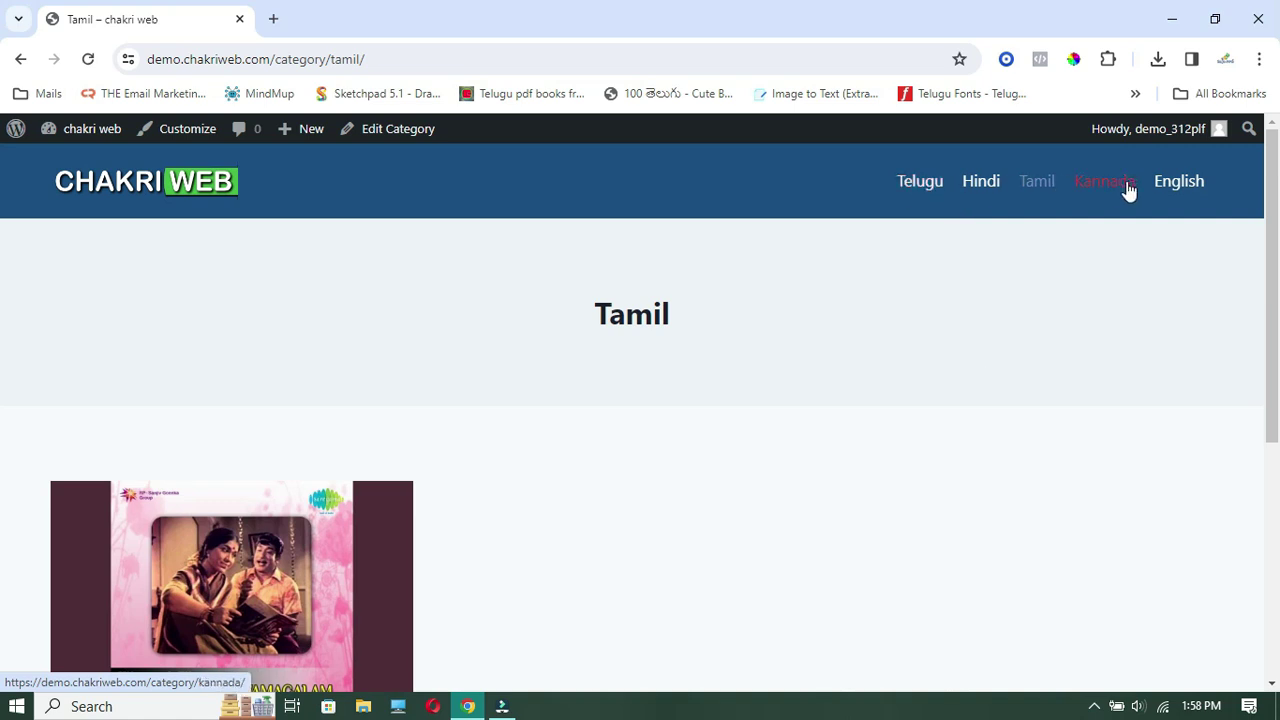
left_click(916, 190)
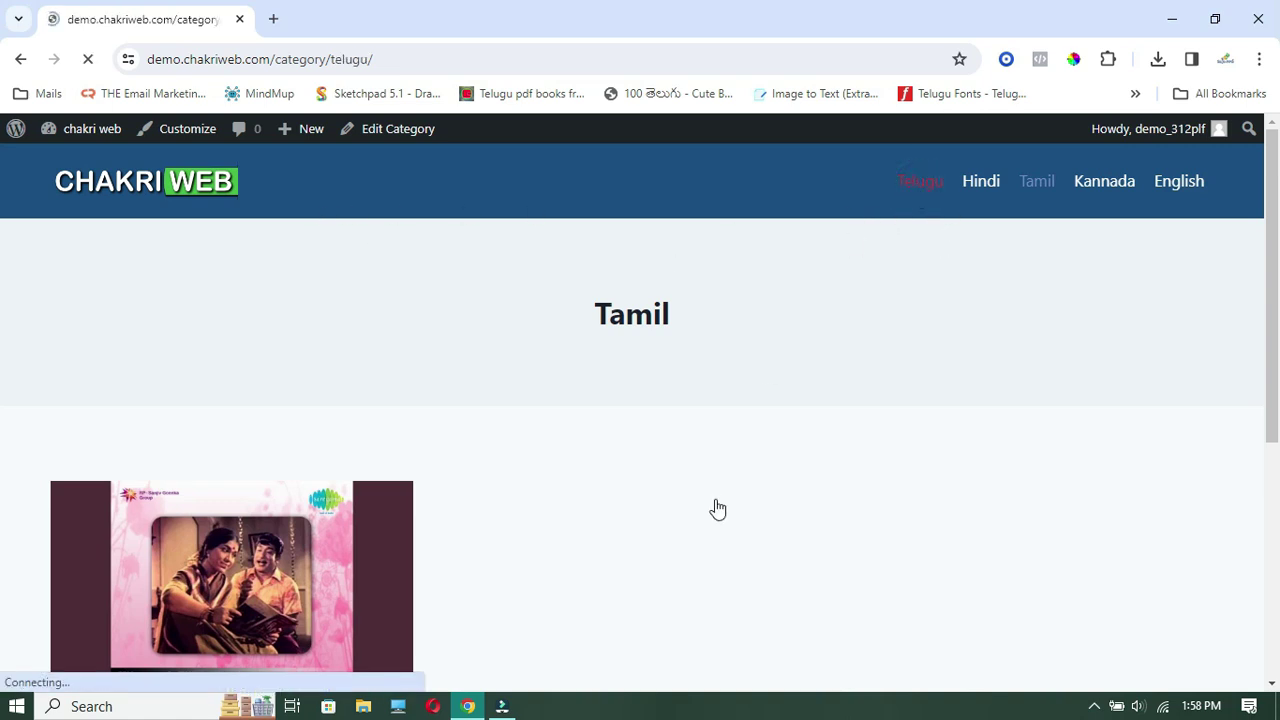
scroll(836, 549, "down", 5)
scroll(836, 549, "up", 5)
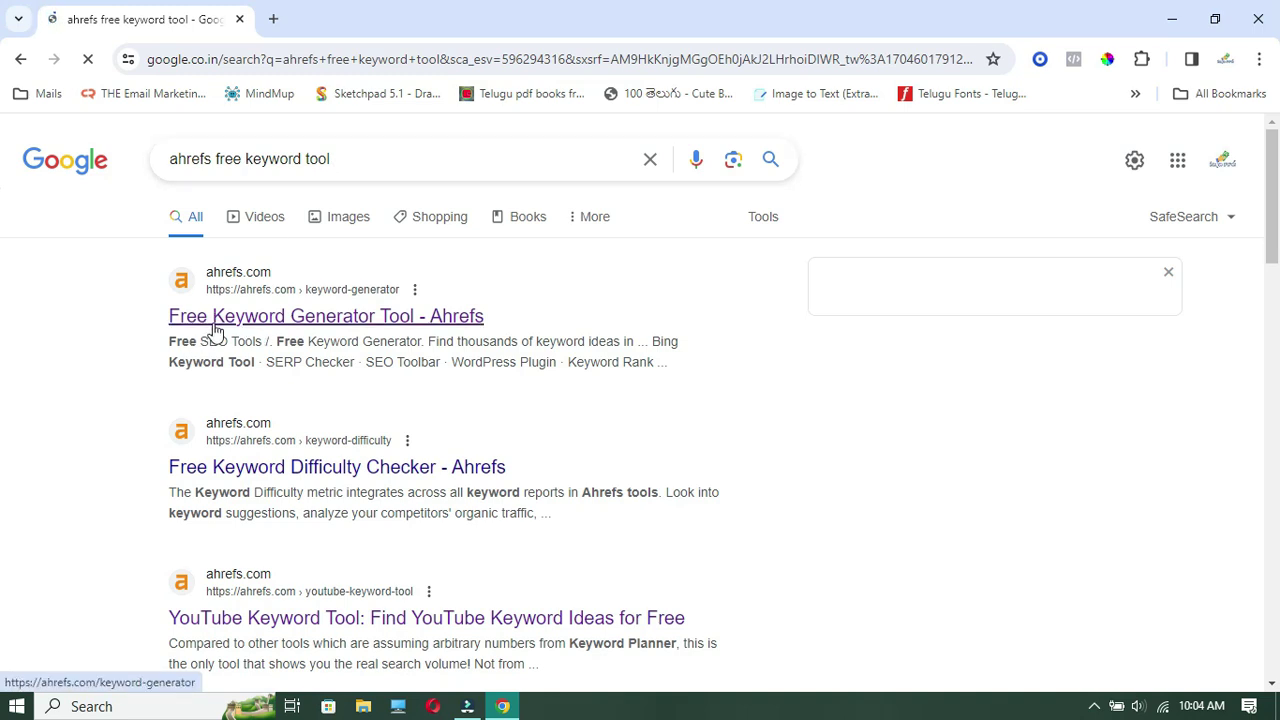
Open Ahrefs' Free Keyword Generator Tool and find Google keyword ideas for "komma uyyala" with India as the country.
left_click(308, 328)
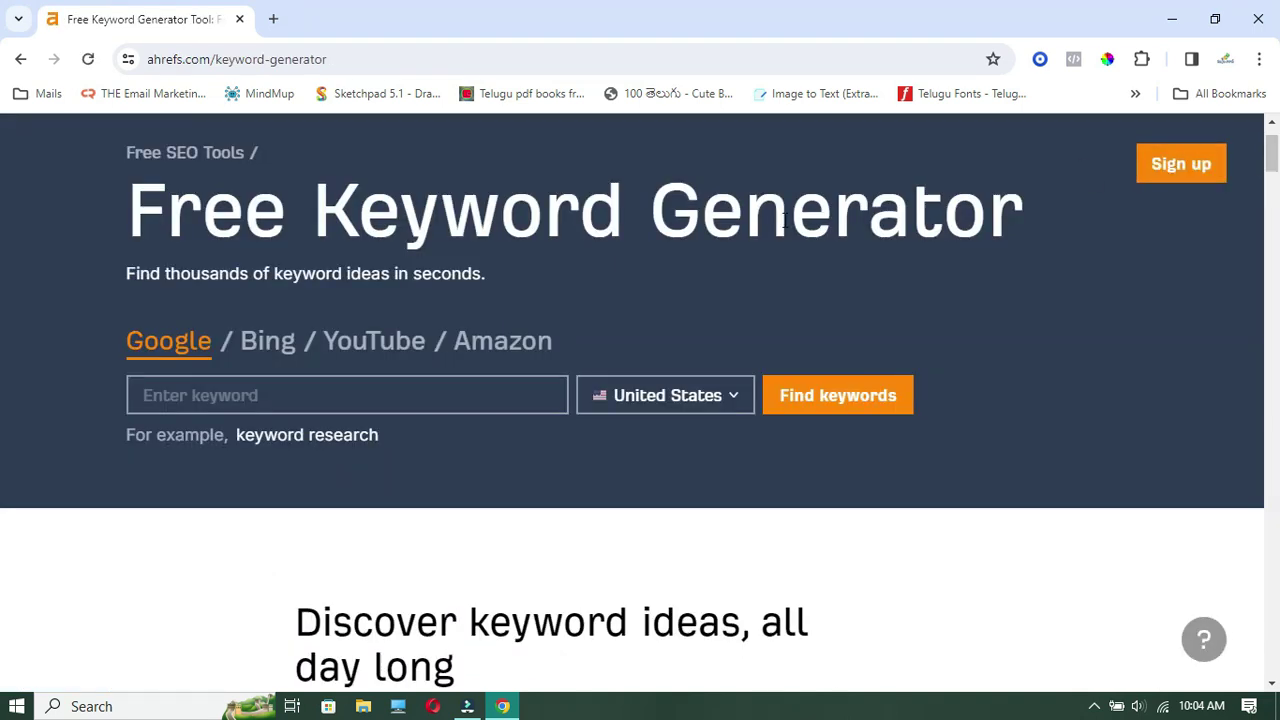
left_click(381, 381)
type("komma uyyala")
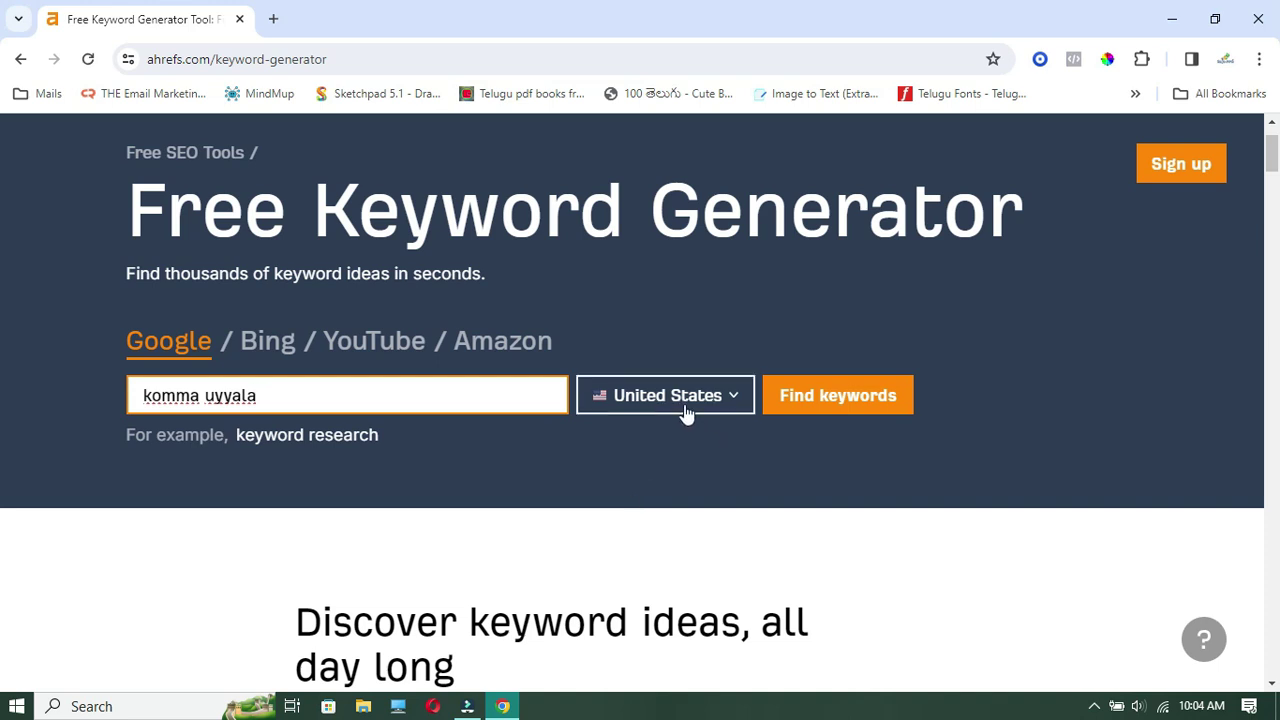
left_click(727, 402)
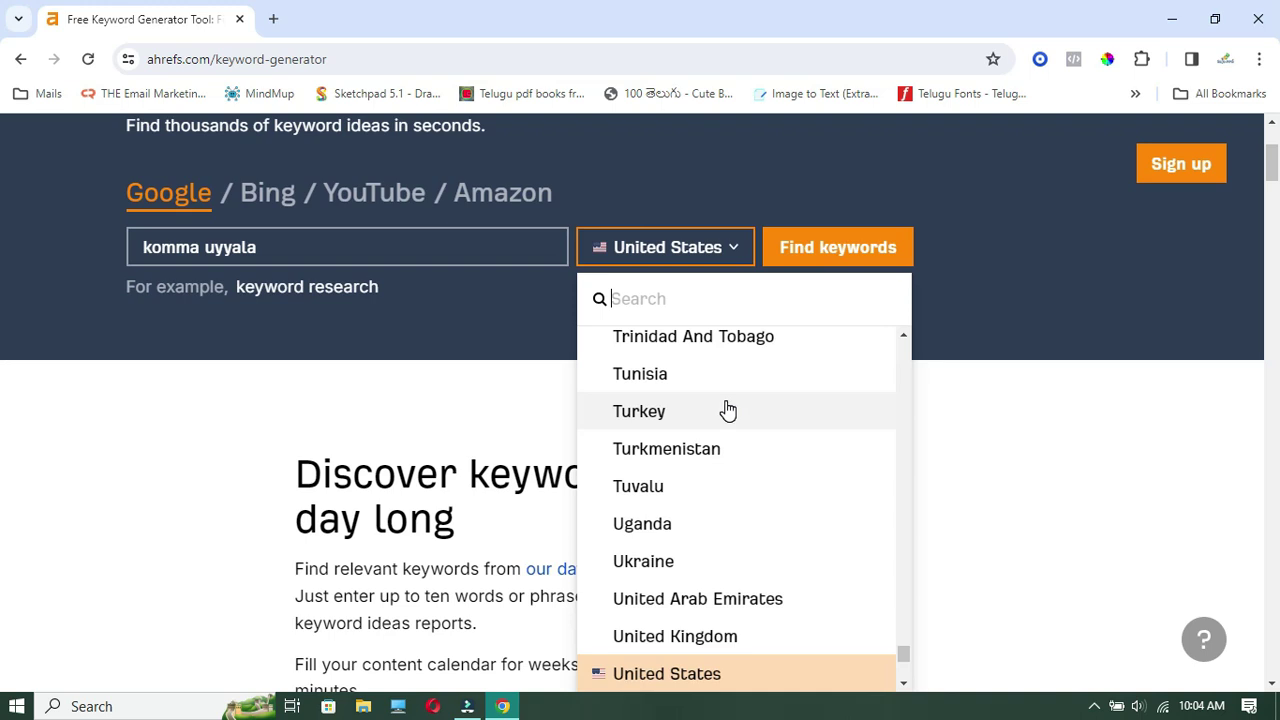
type("india")
key("Return")
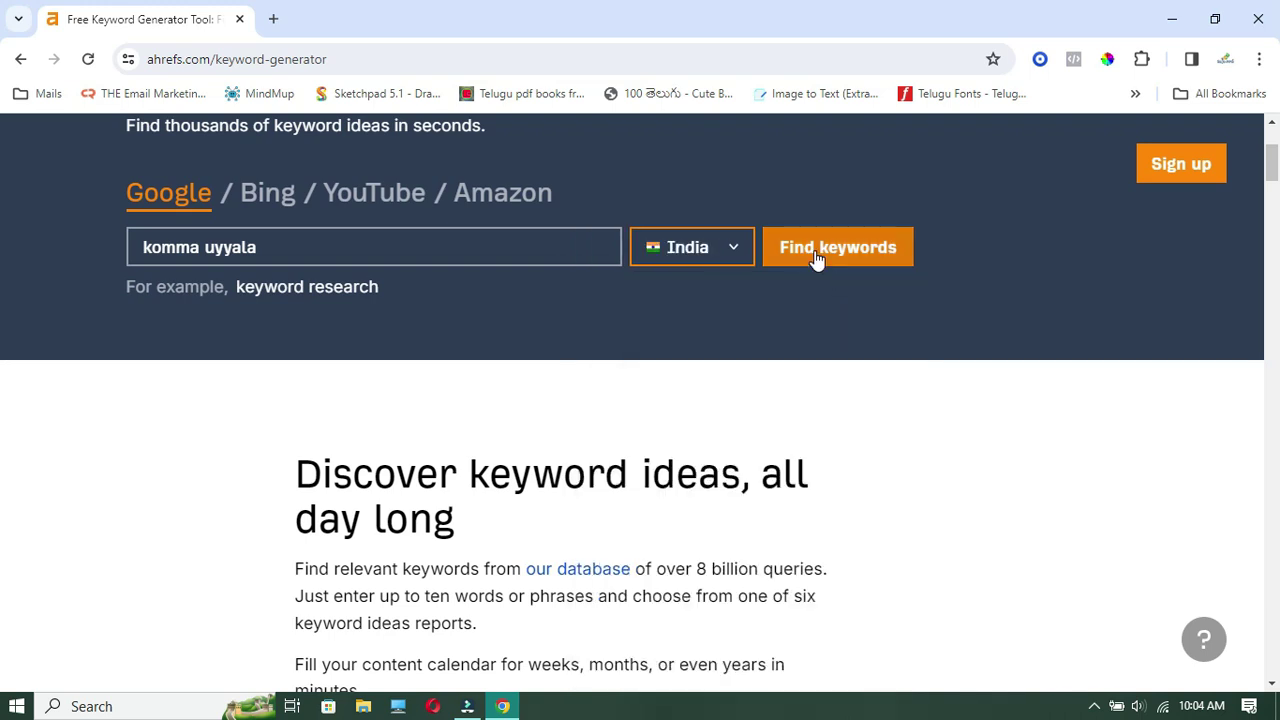
left_click(817, 256)
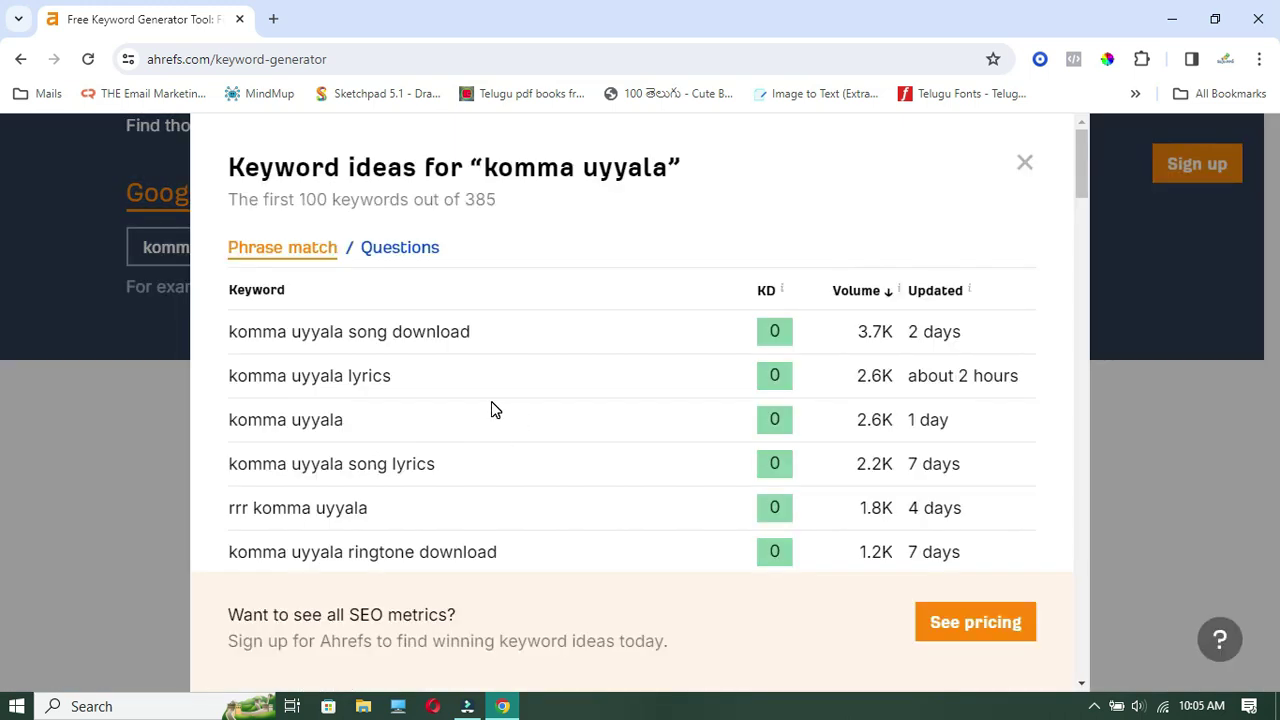
Review the phrase-match keyword ideas and their volumes, and copy the keyword "komma uyyala lyrics".
left_click_drag(1081, 148, 908, 208)
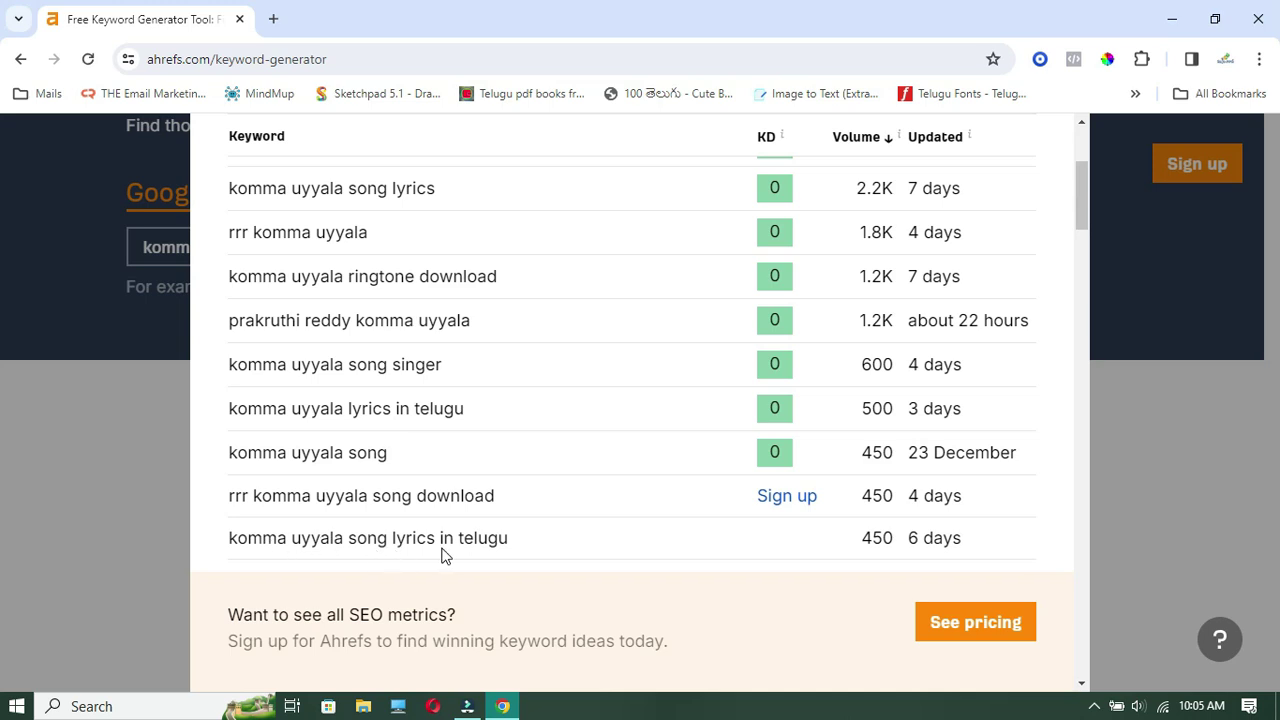
scroll(451, 541, "up", 2)
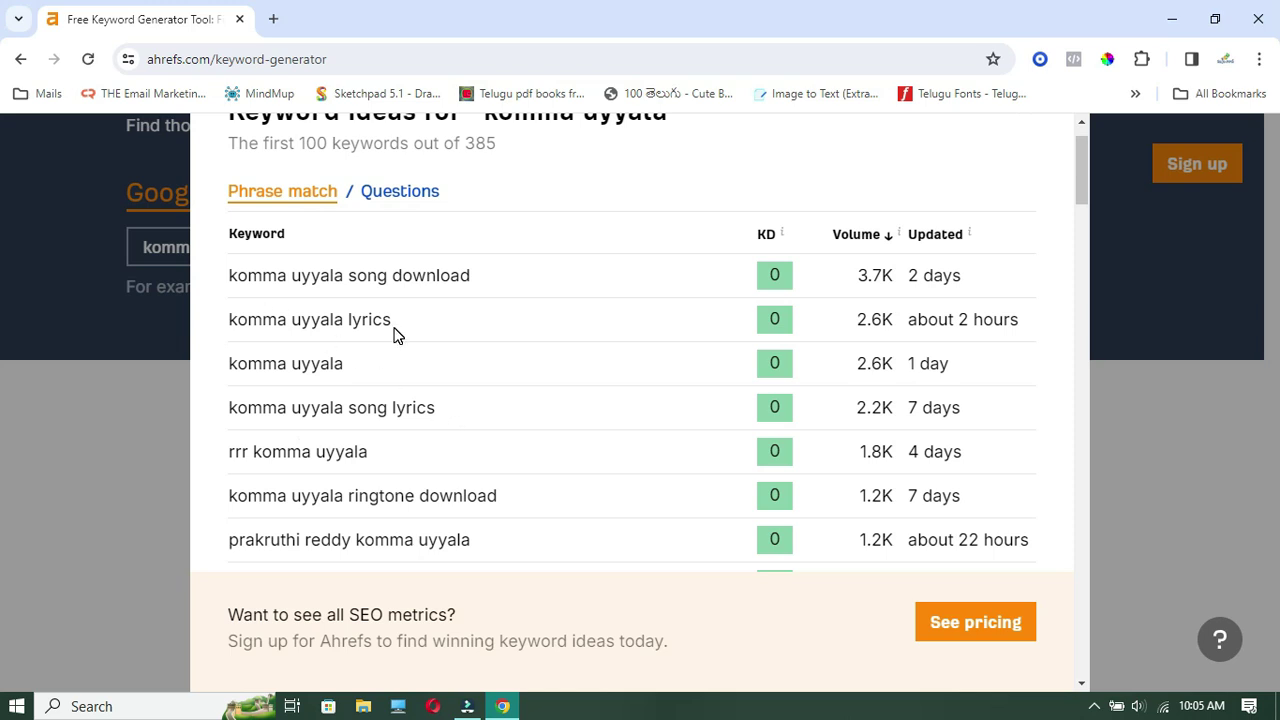
scroll(449, 393, "down", 1)
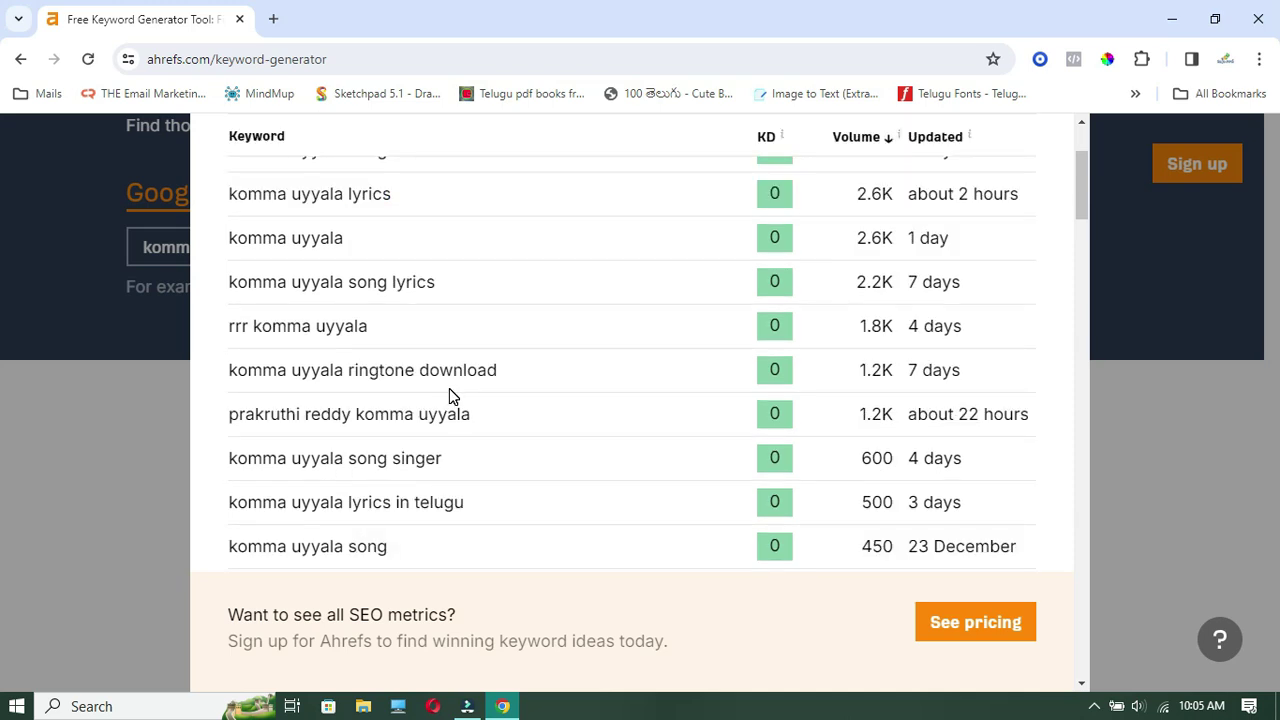
scroll(449, 393, "down", 2)
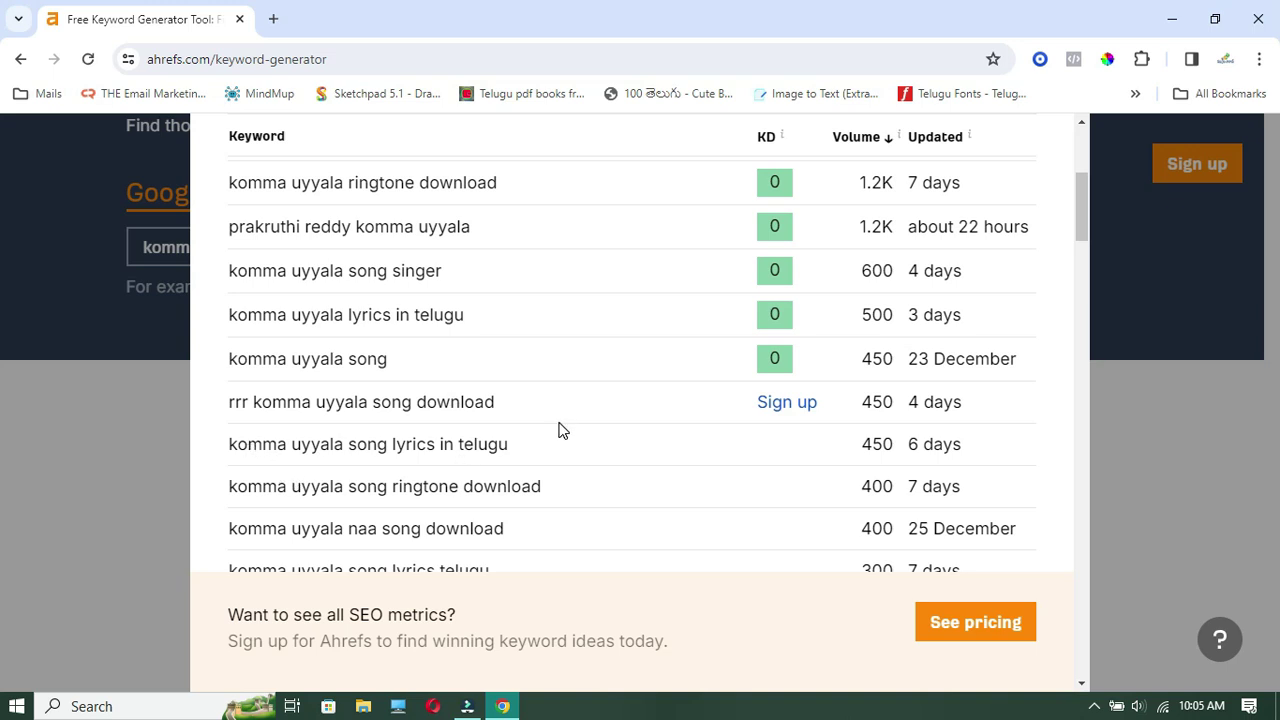
scroll(558, 430, "up", 3)
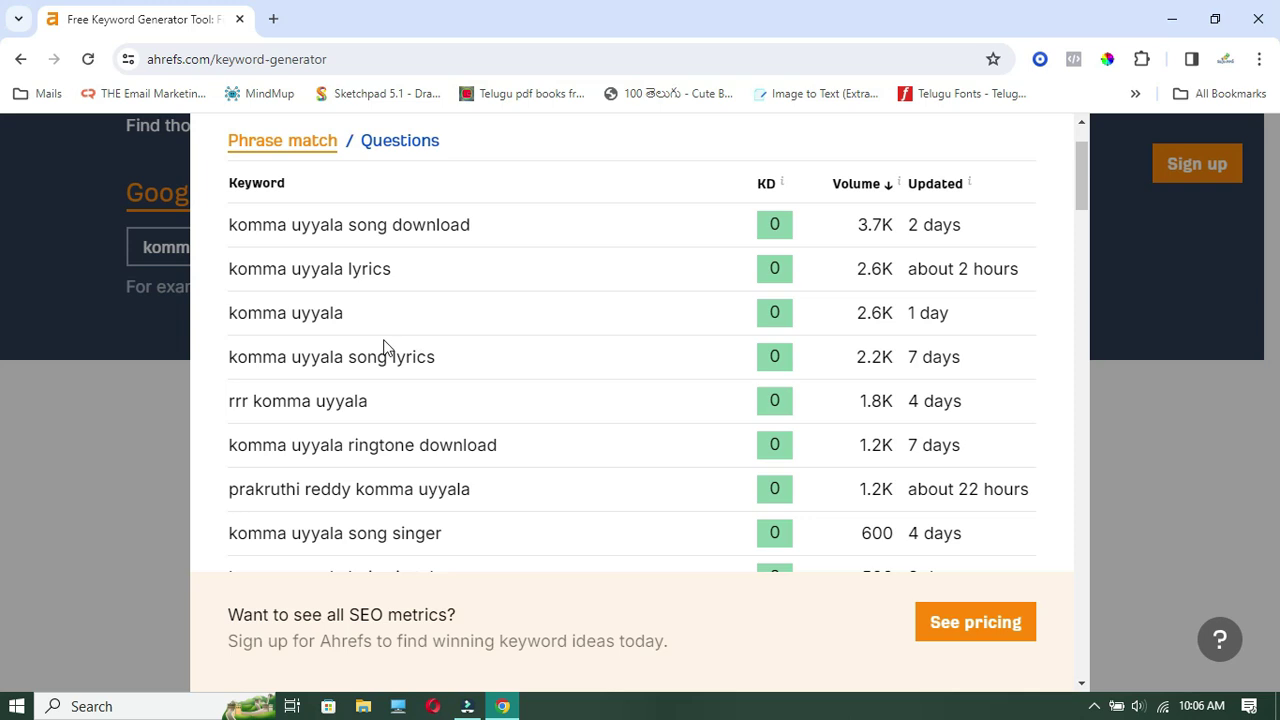
left_click_drag(230, 268, 394, 277)
key("ctrl+c")
Search for Google Trends in a new browser tab and open its home page.
left_click(273, 19)
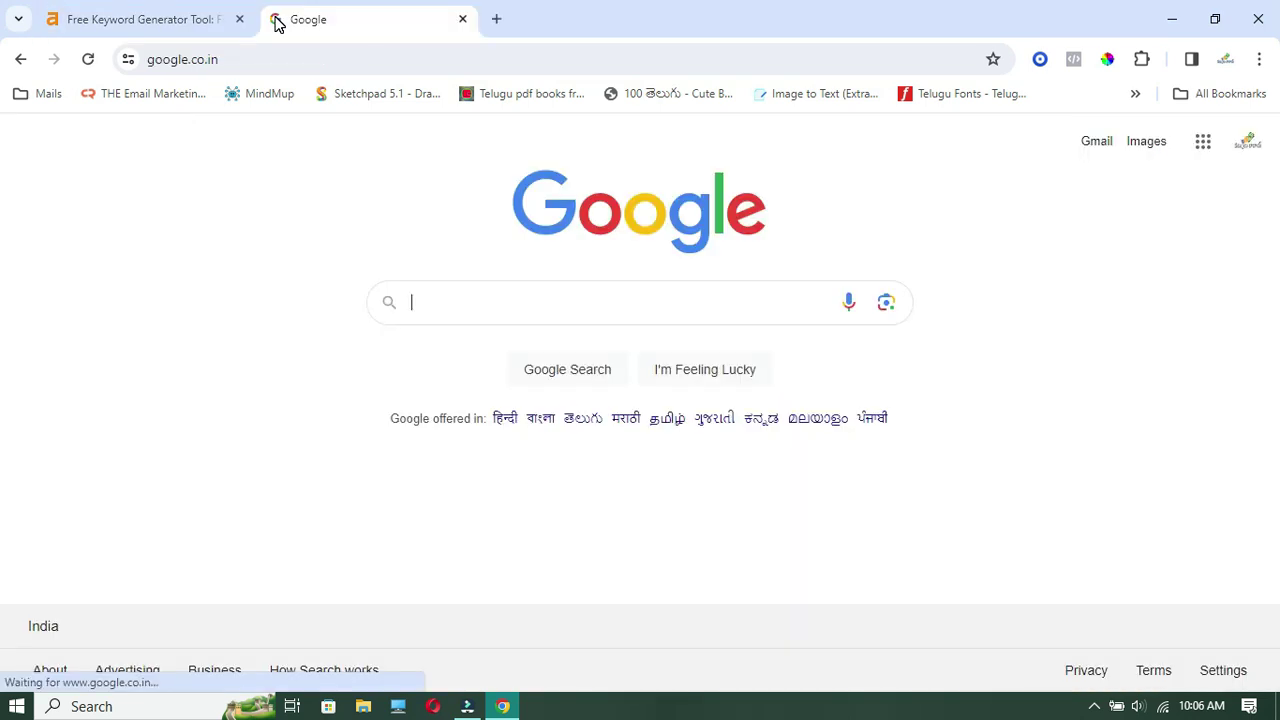
type("google trens")
key("Return")
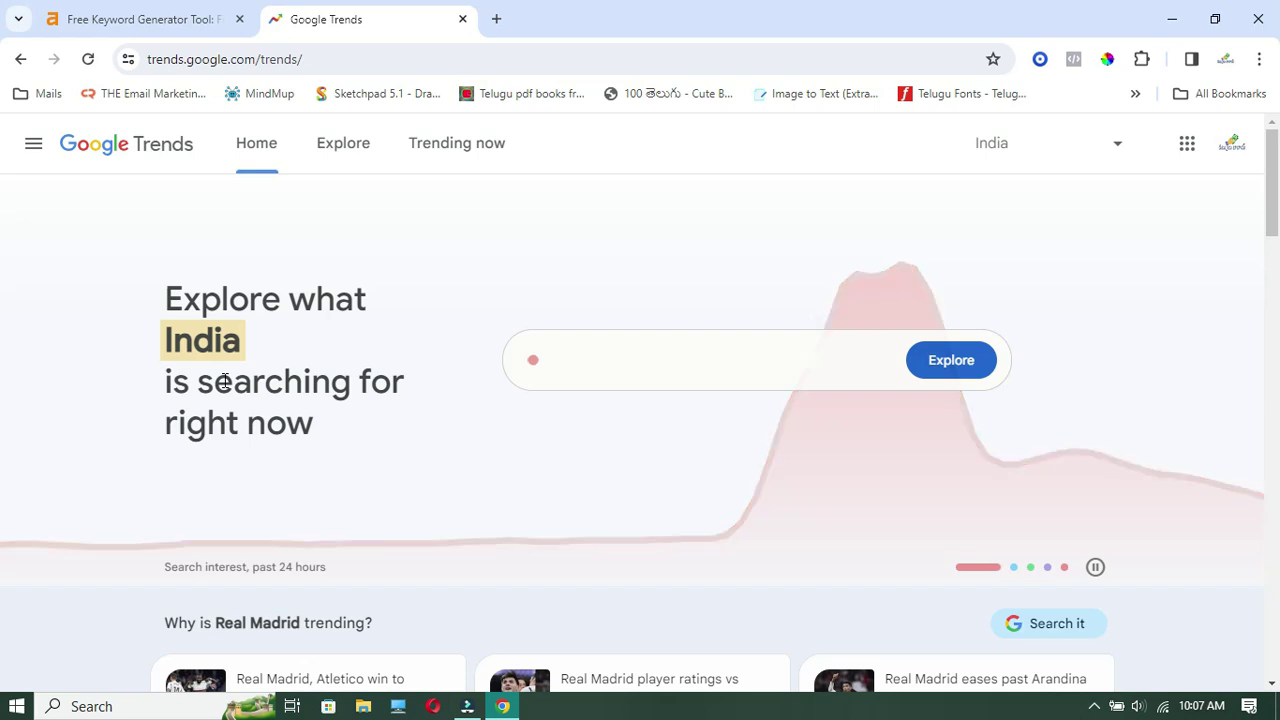
Explore the copied keyword "komma uyyala lyrics" in Google Trends for India and examine its interest over time.
left_click(654, 360)
key("BackSpace")
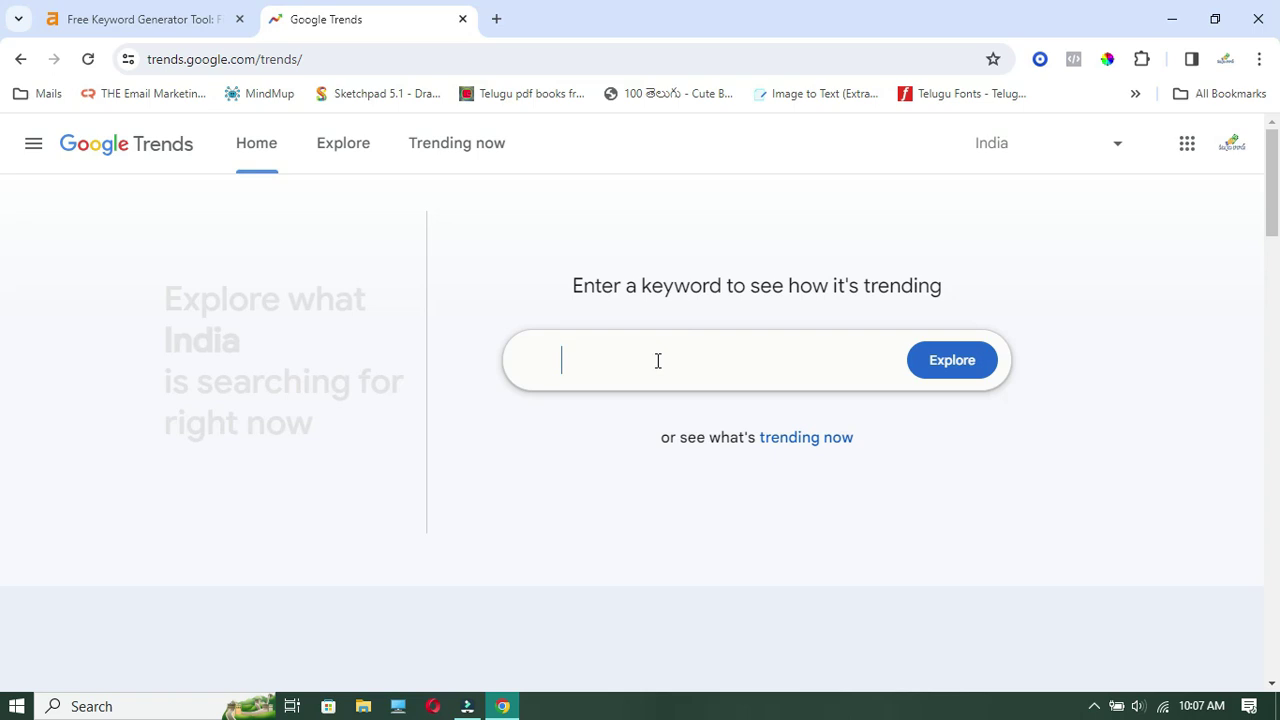
key("ctrl+v")
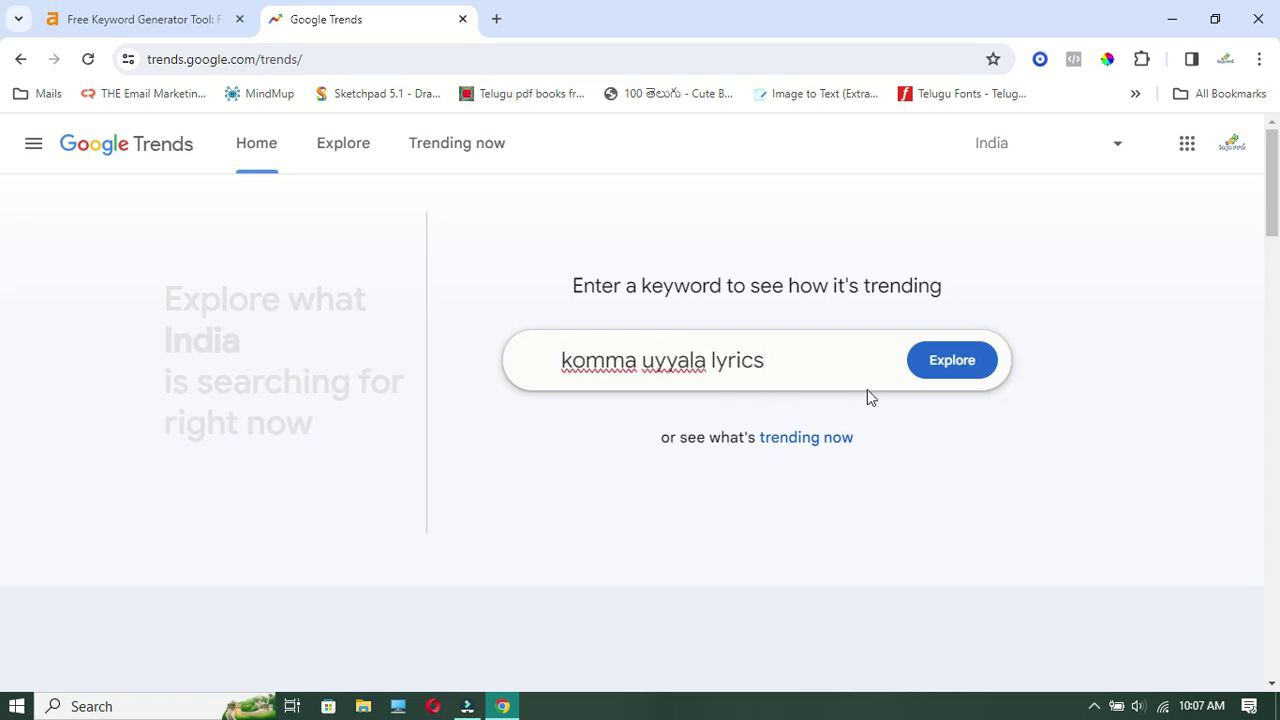
left_click(942, 365)
scroll(440, 488, "down", 3)
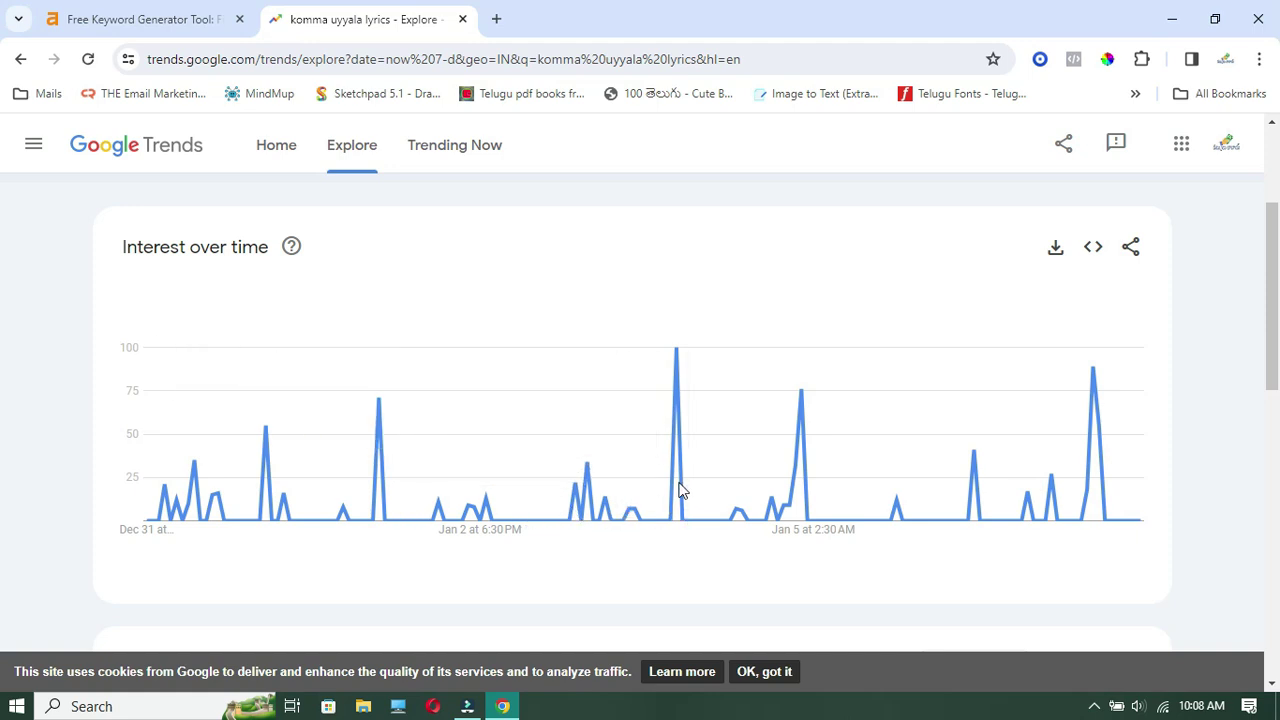
mouse_move(679, 490)
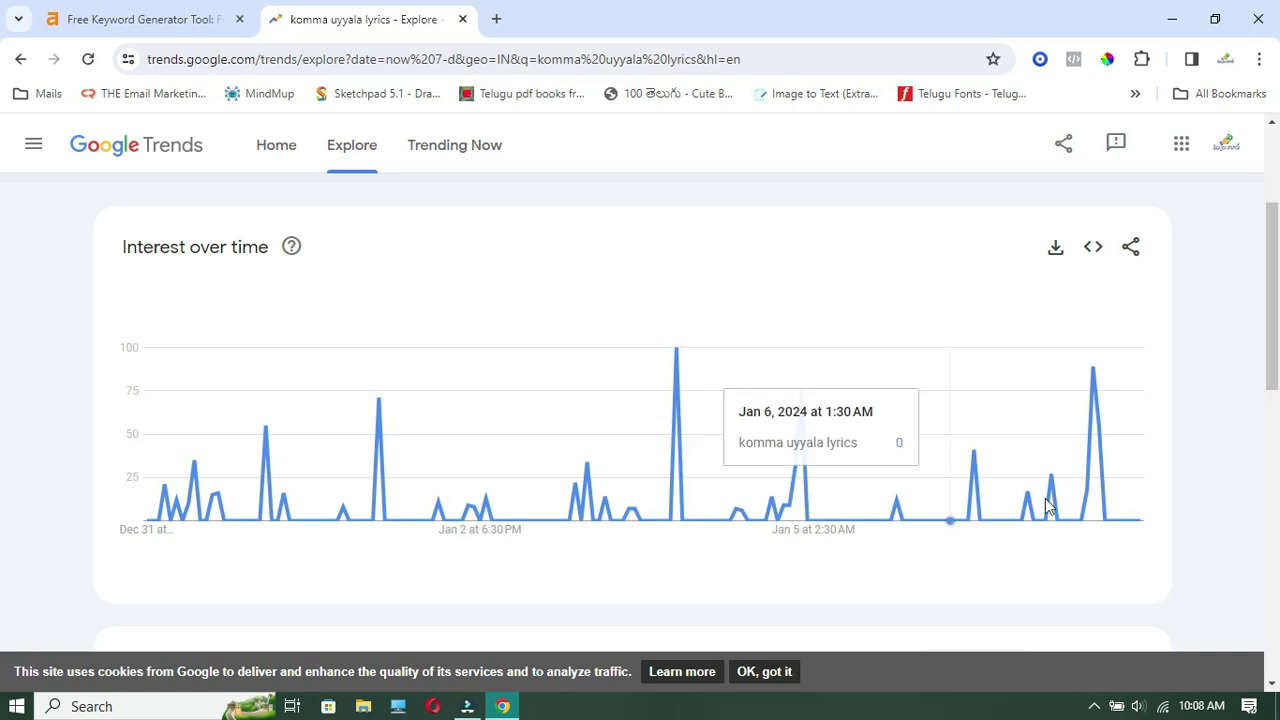
scroll(1119, 505, "up", 1)
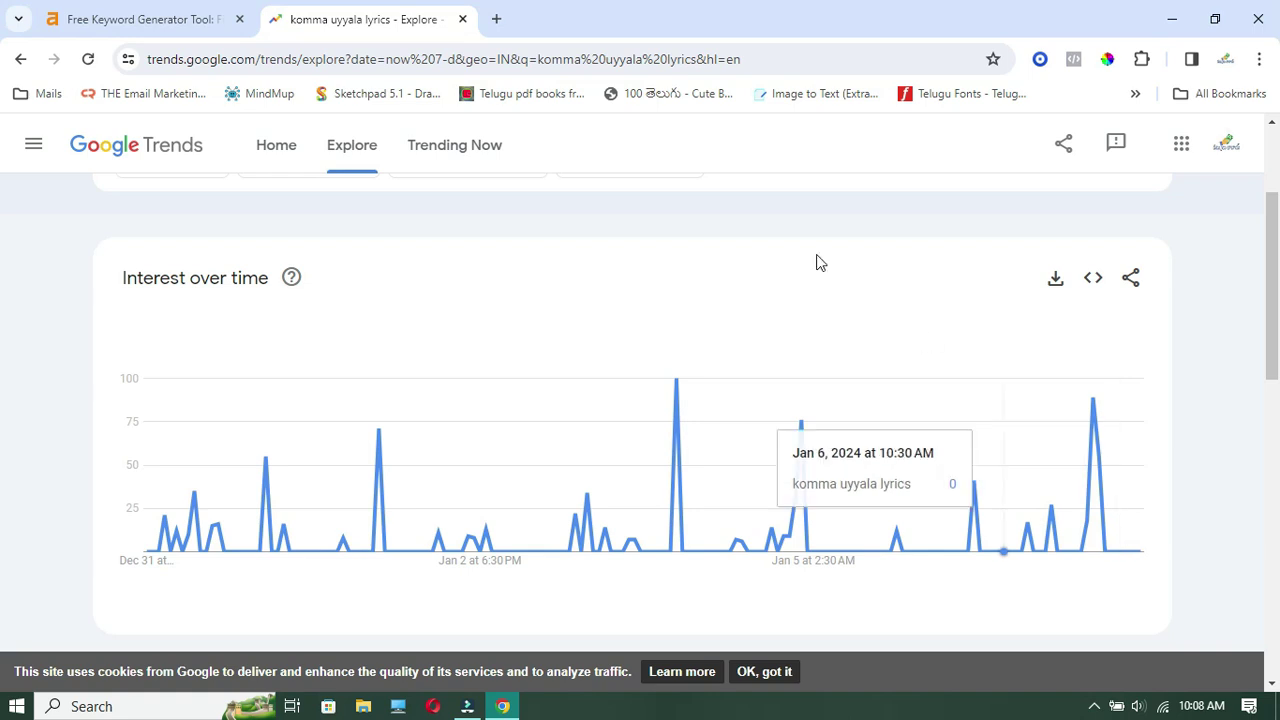
left_click(160, 14)
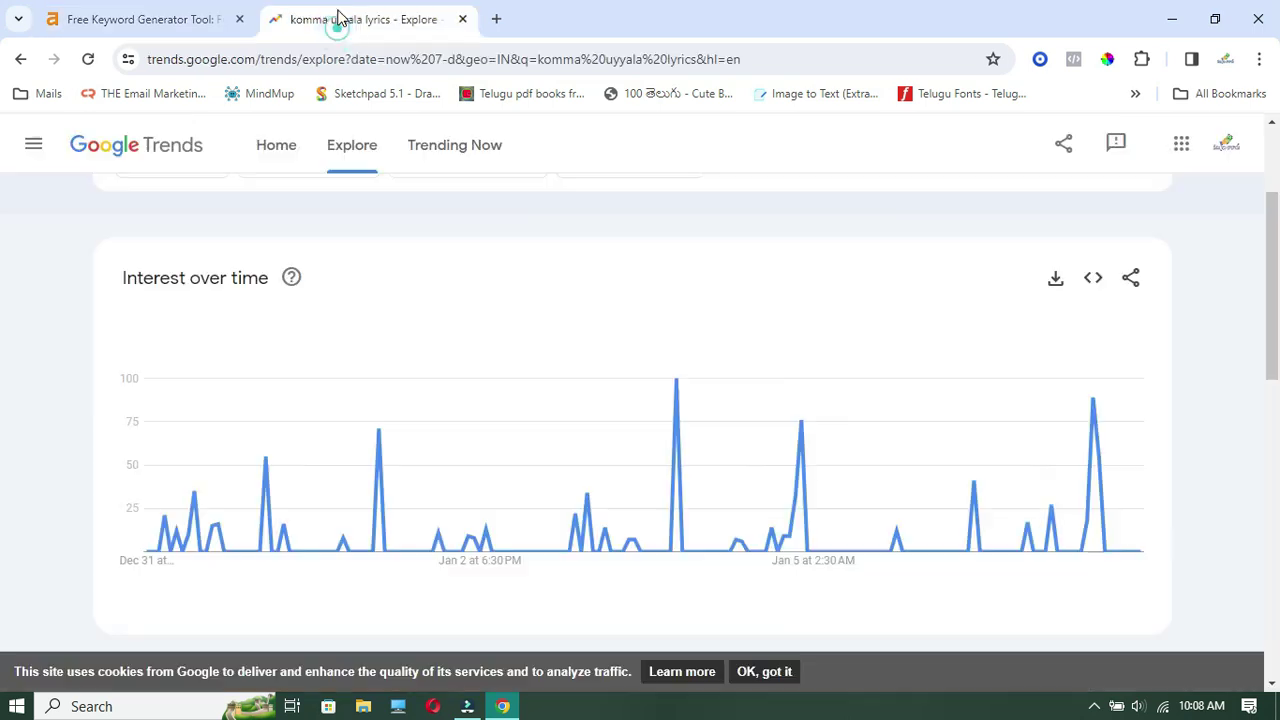
left_click(338, 18)
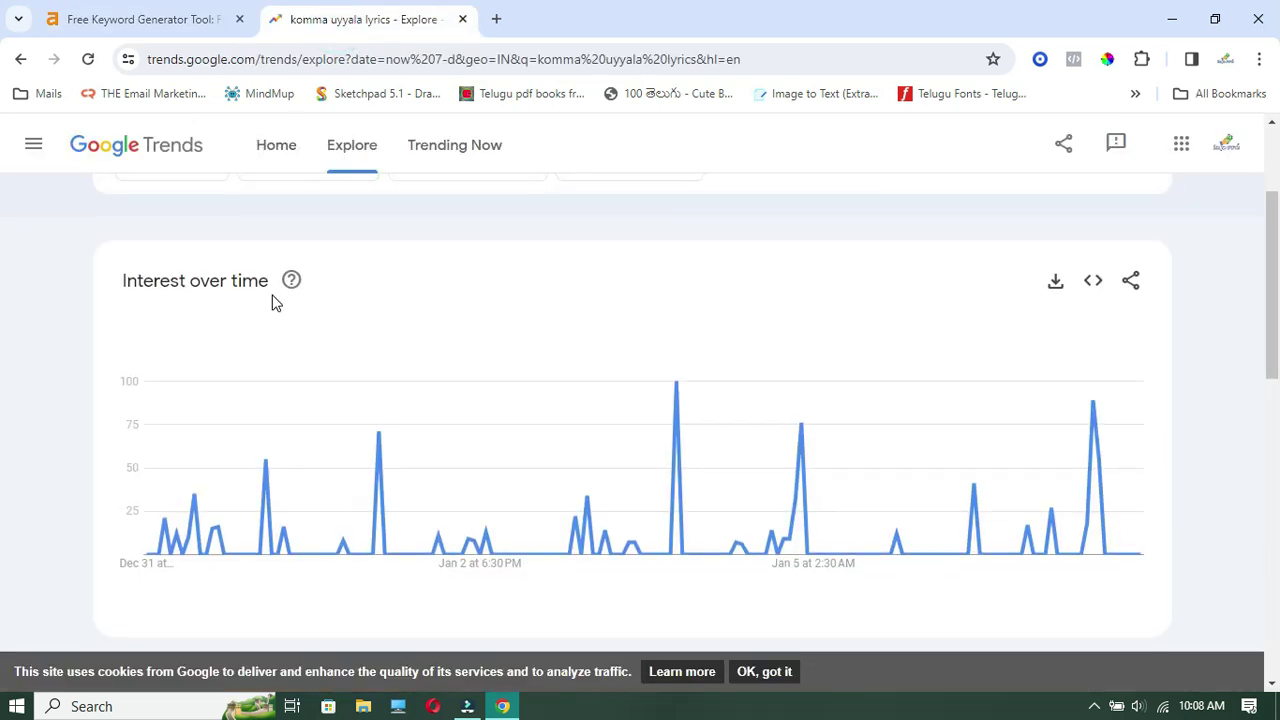
scroll(273, 299, "up", 2)
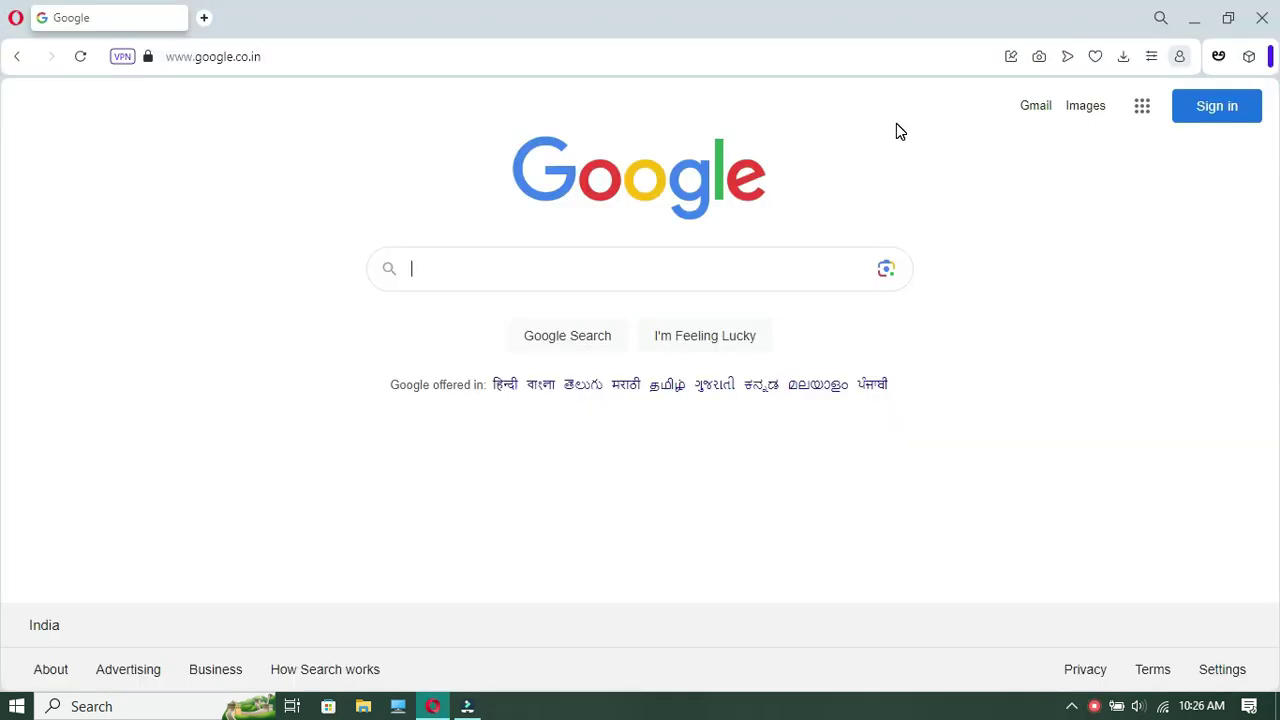
In the Opera browser, search Google for "semrush", go to the Semrush projects page and open Keyword Overview.
type("semrush")
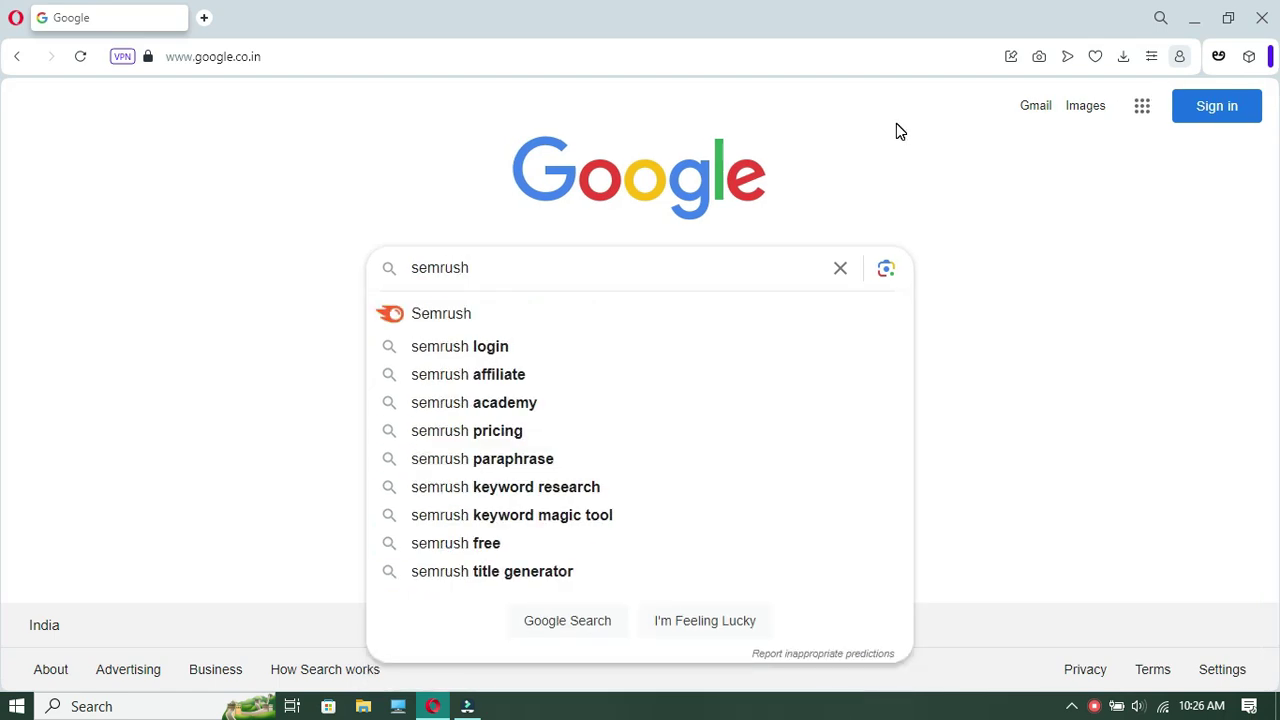
key("Return")
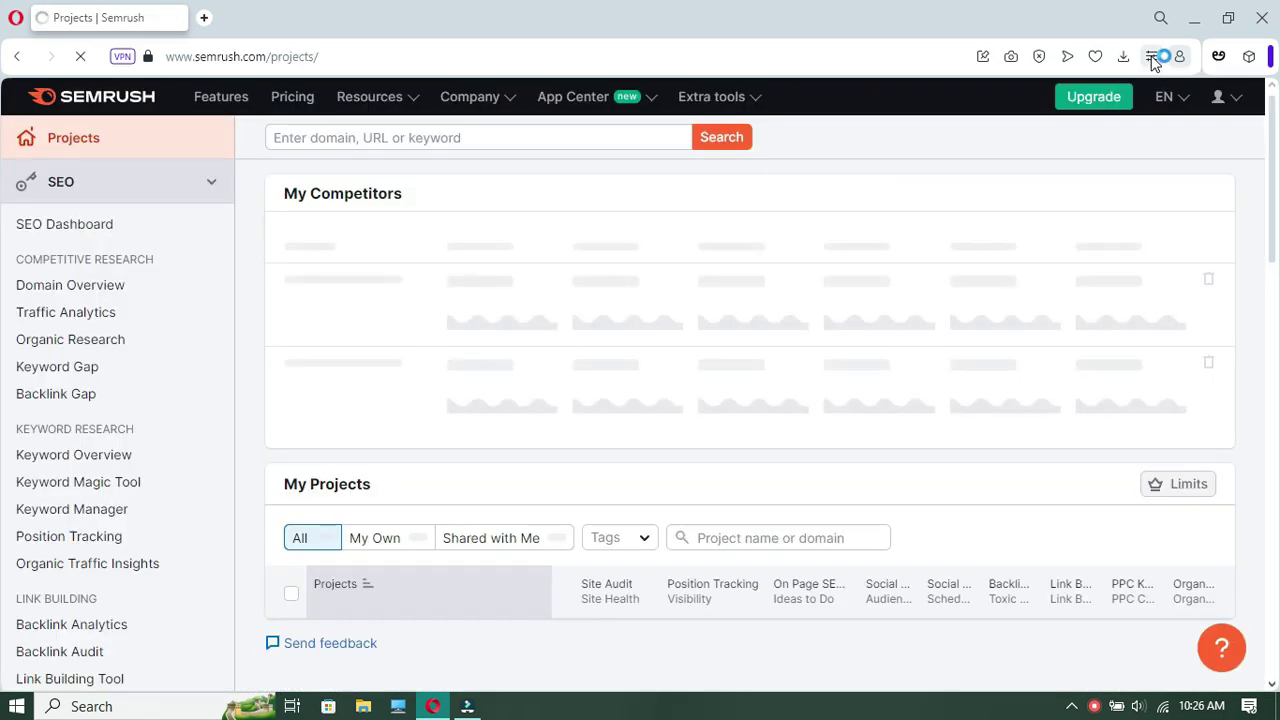
left_click(52, 455)
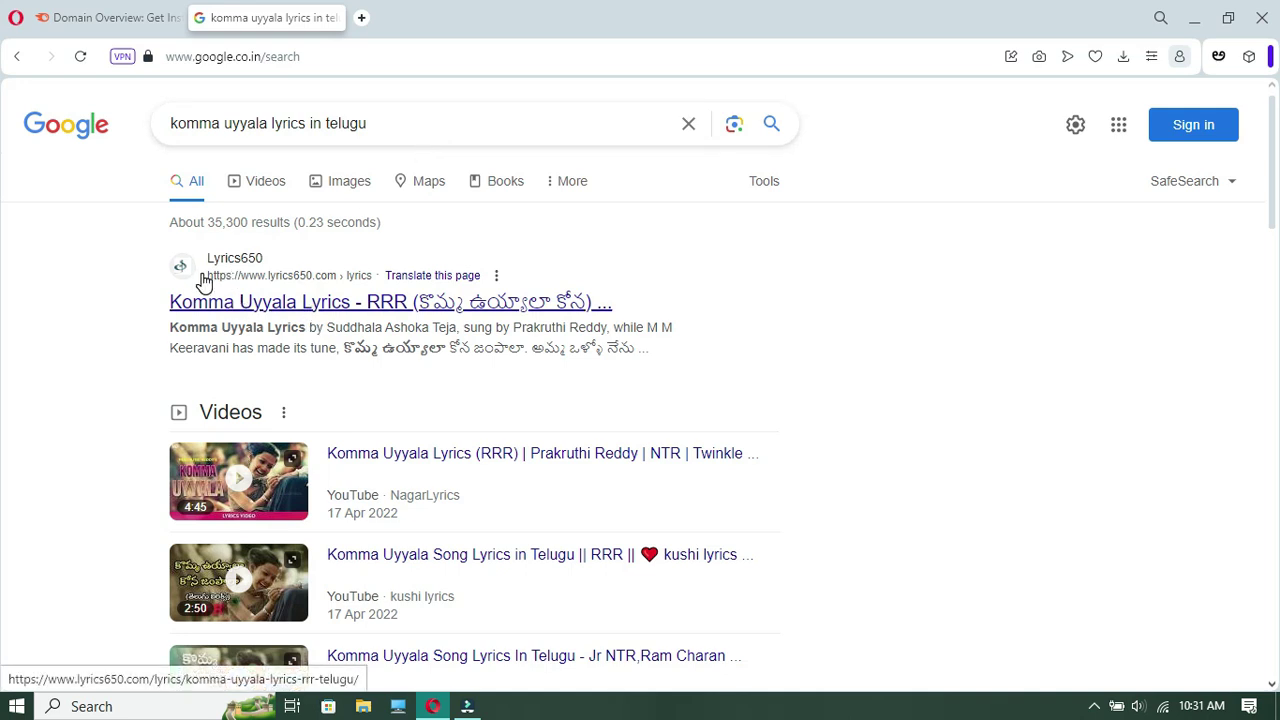
left_click_drag(206, 286, 336, 287)
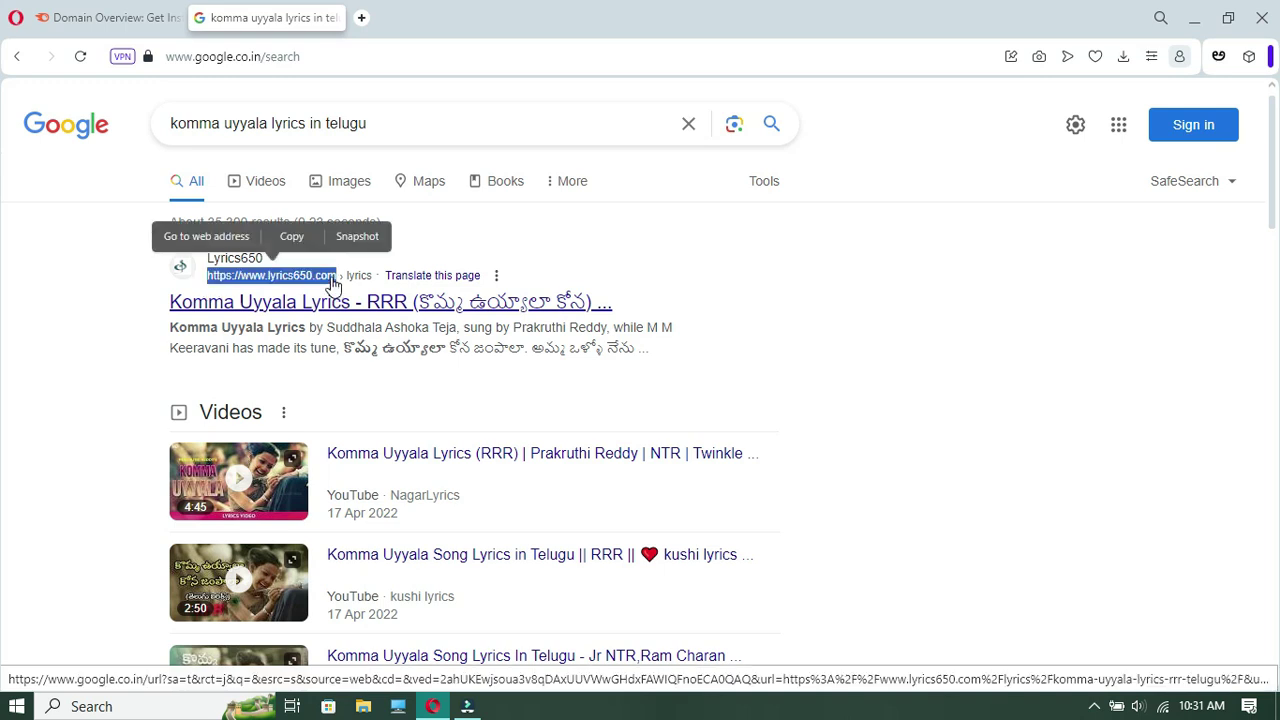
left_click(304, 246)
key("ctrl+Tab")
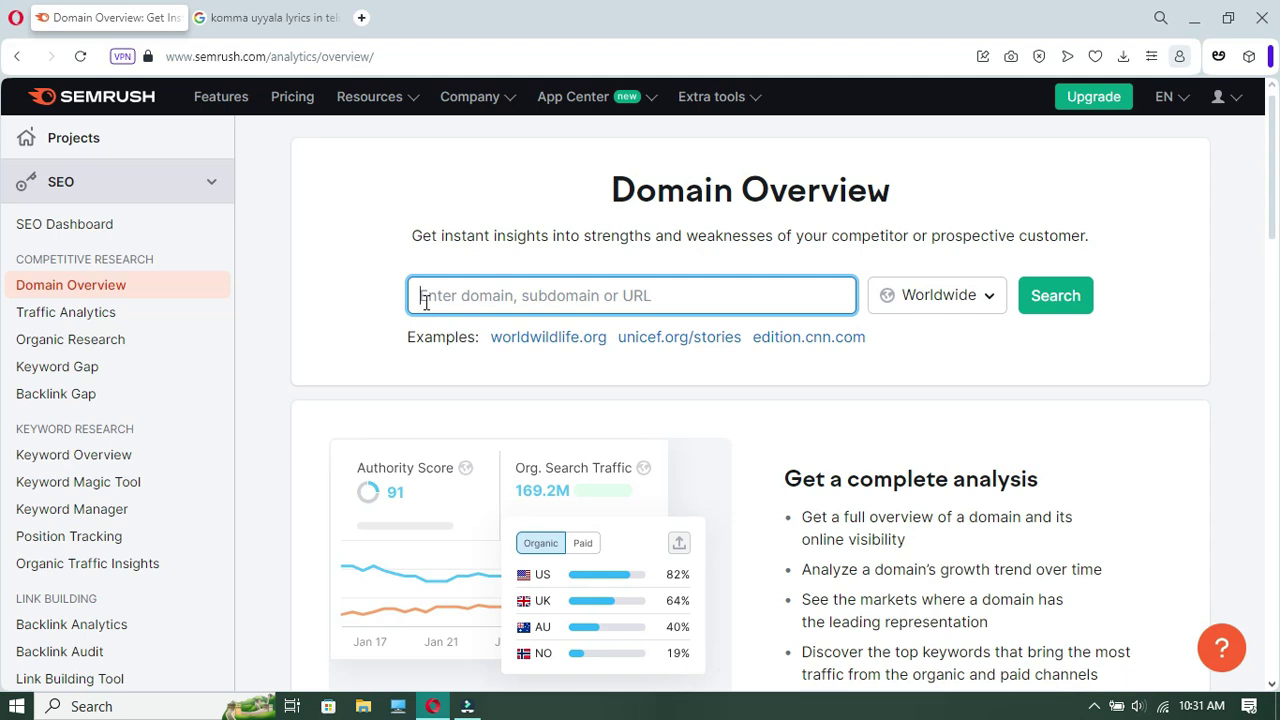
key("ctrl+v")
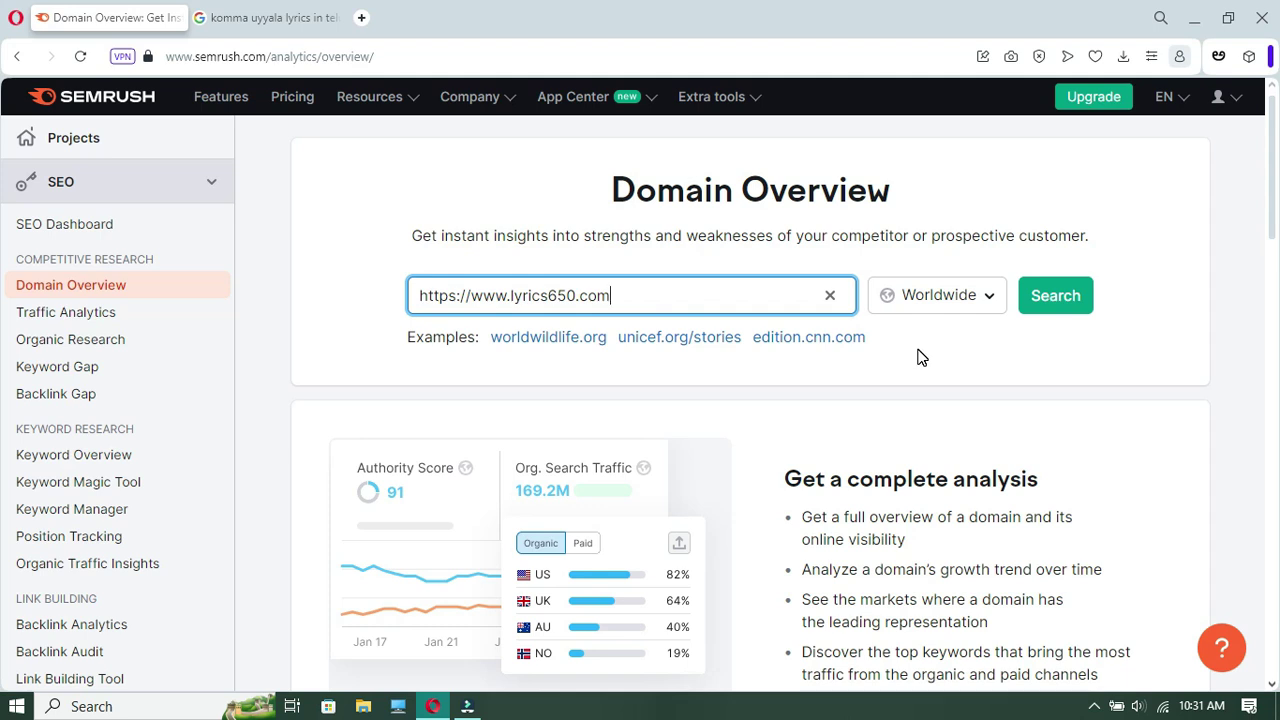
left_click(1050, 309)
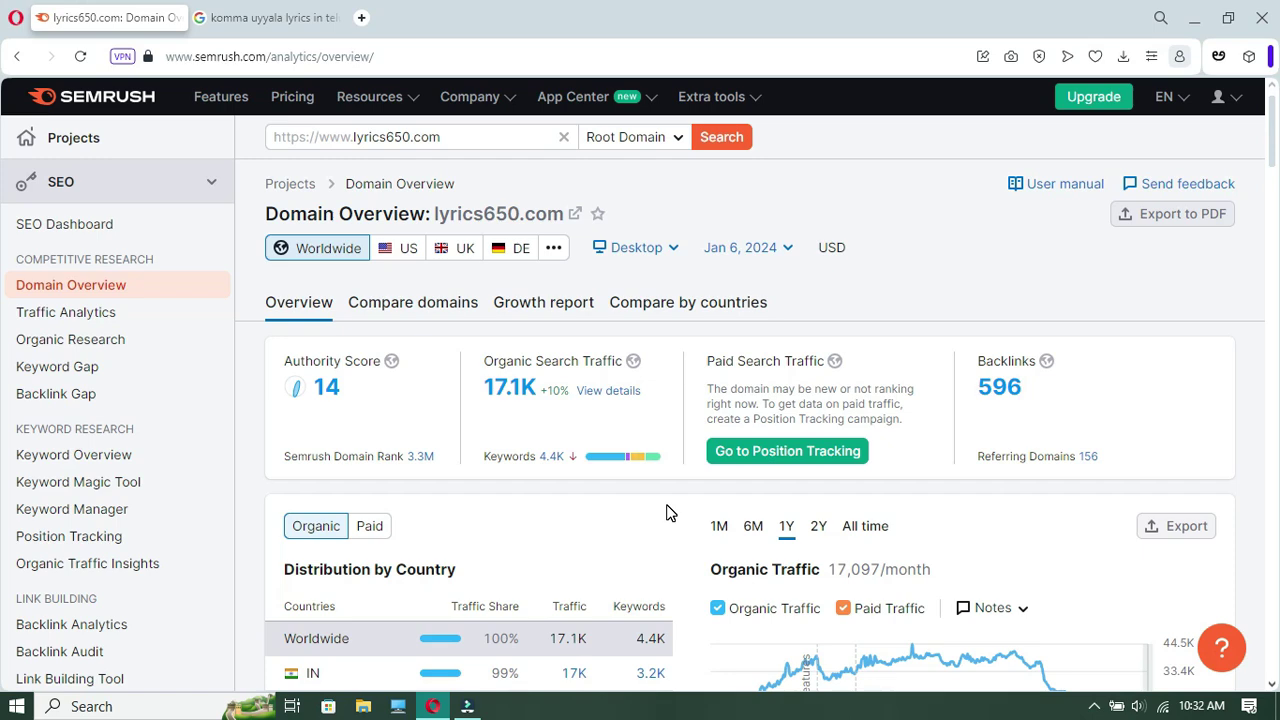
Open the full details of the top organic keywords in the lyrics650.com domain overview.
scroll(670, 512, "down", 3)
scroll(670, 512, "down", 5)
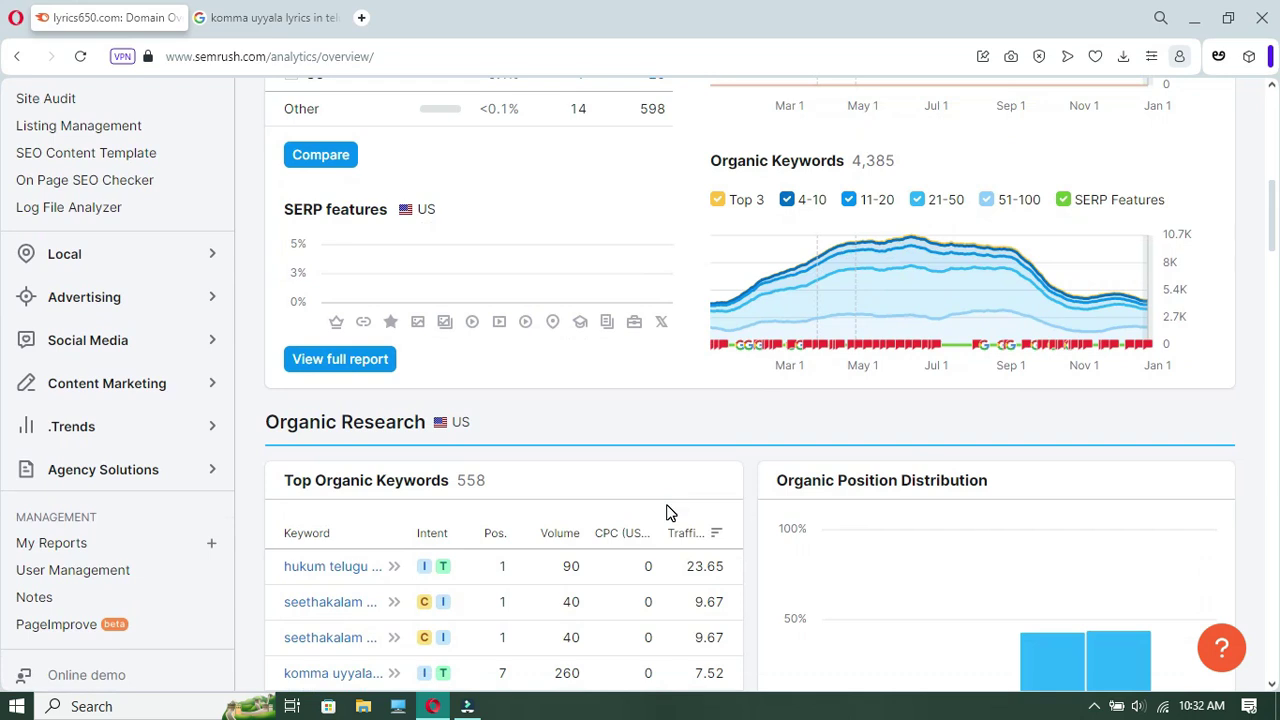
scroll(670, 512, "down", 3)
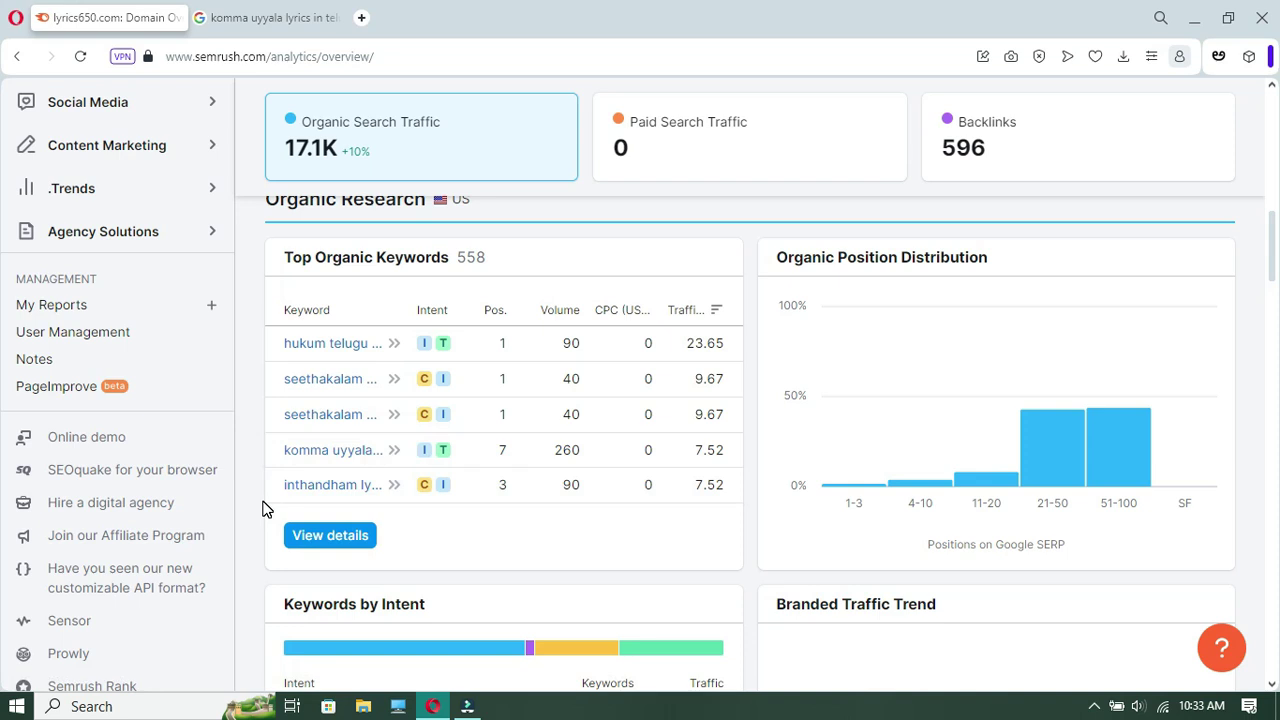
scroll(266, 508, "down", 1)
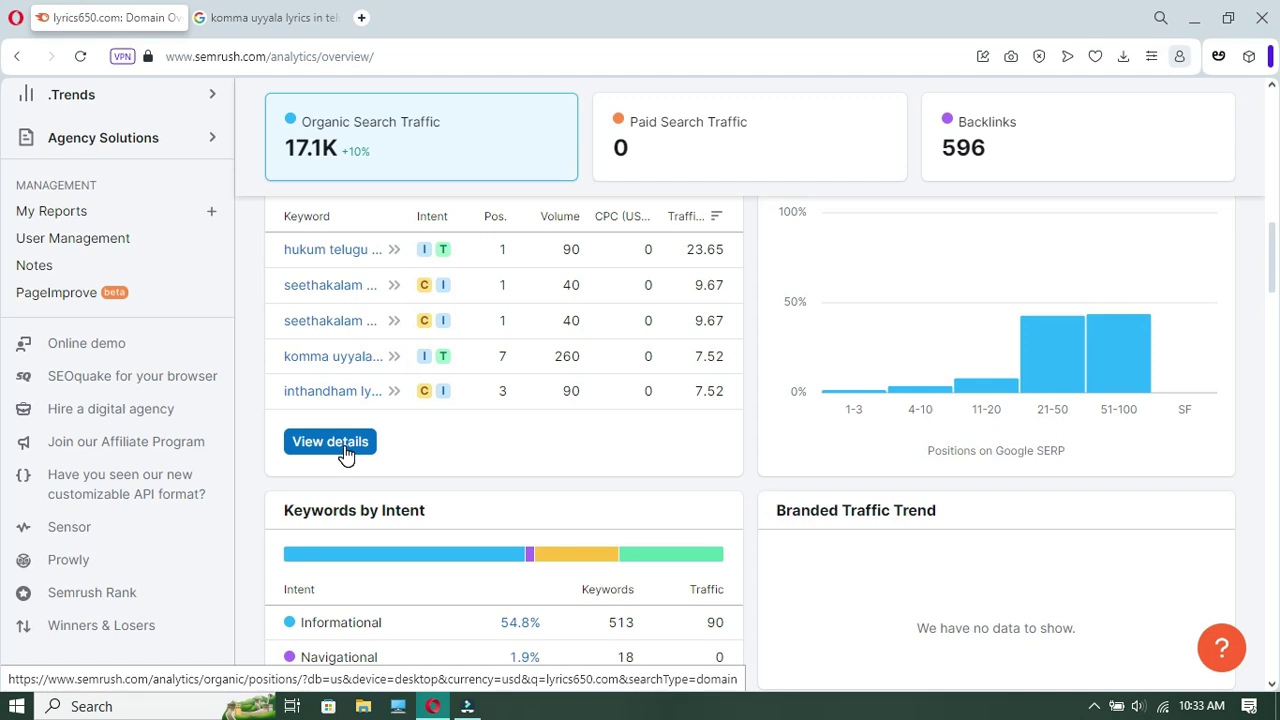
left_click(330, 441)
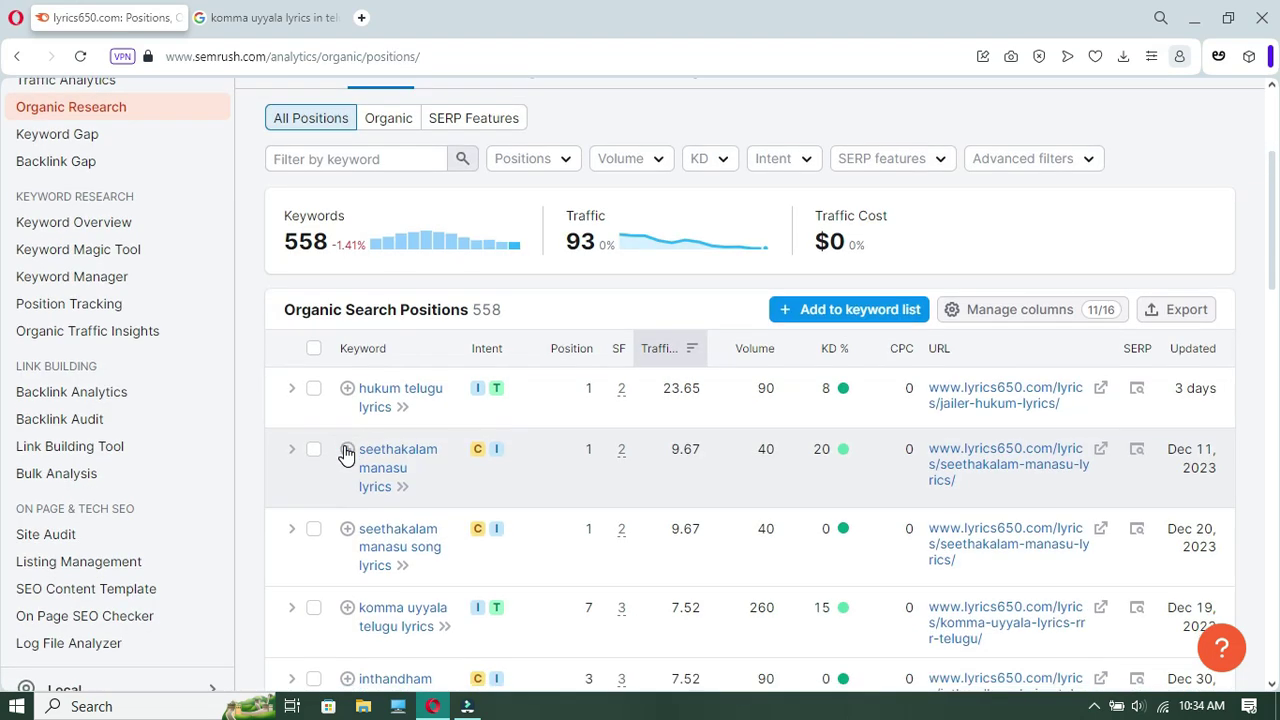
Examine the organic search positions of lyrics650.com, comparing each keyword's position, volume and keyword difficulty.
scroll(345, 455, "down", 3)
scroll(345, 455, "down", 3)
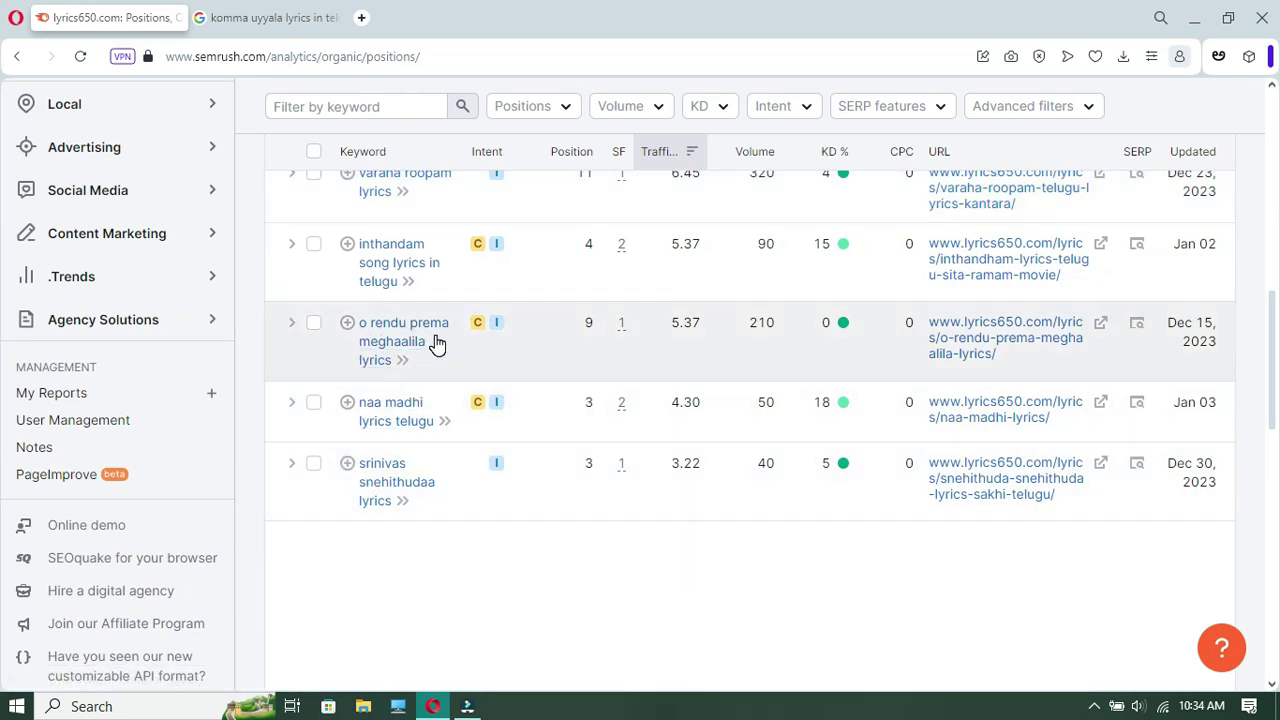
scroll(436, 343, "up", 1)
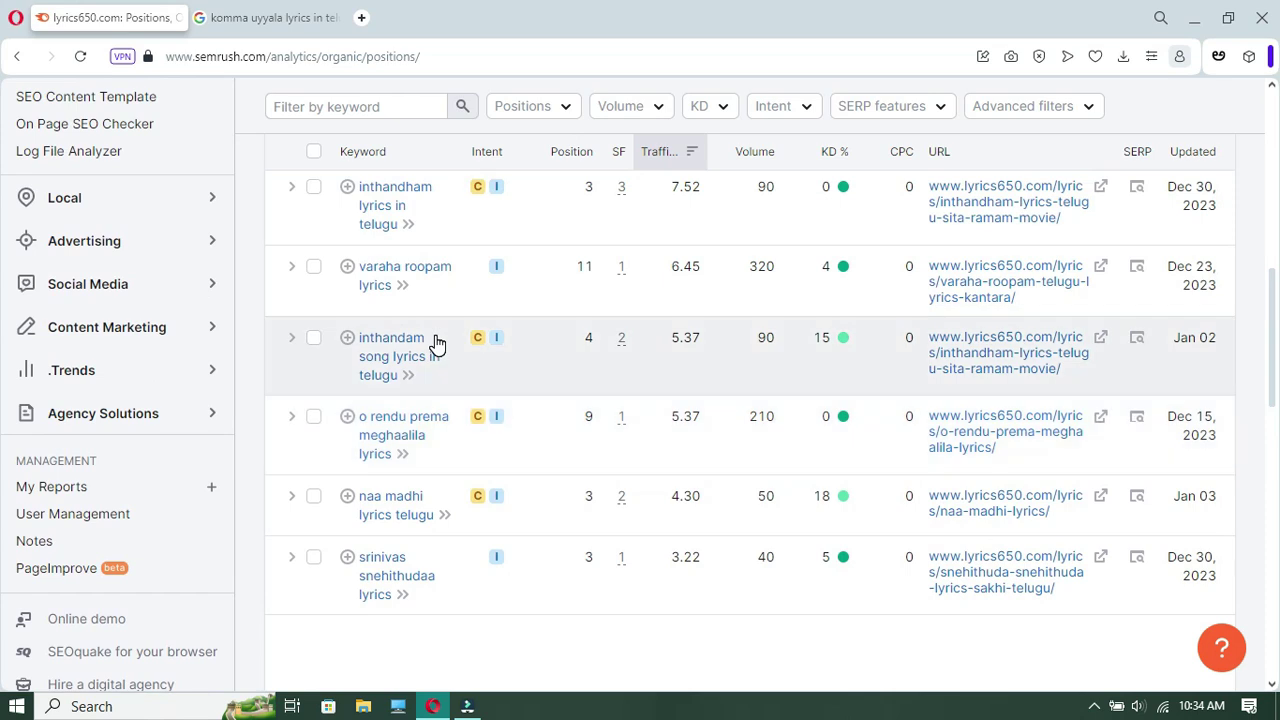
scroll(436, 343, "down", 2)
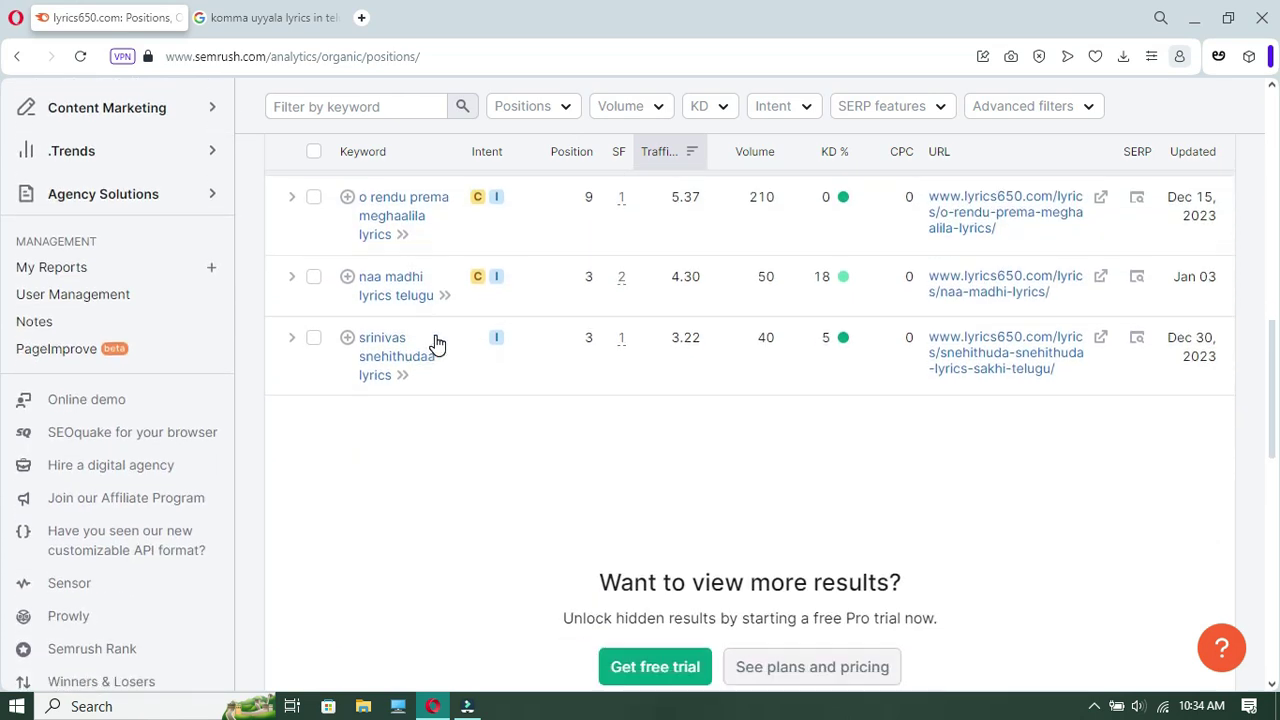
scroll(355, 432, "up", 5)
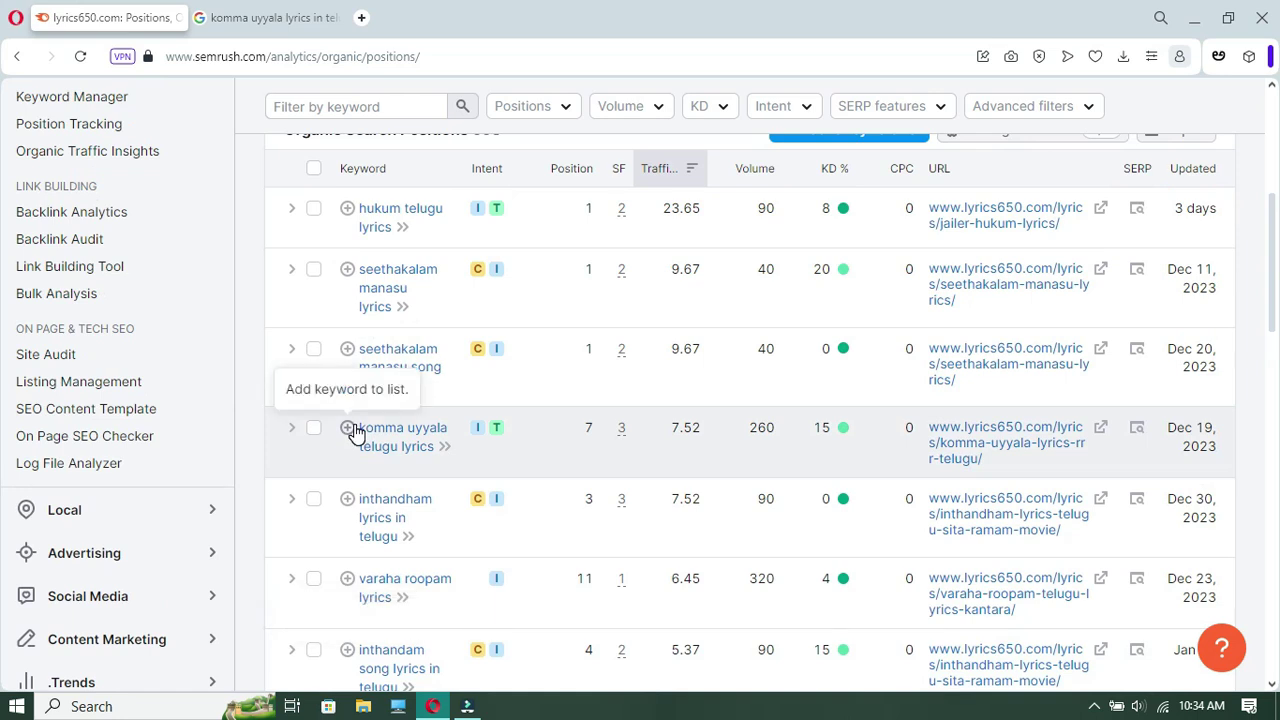
scroll(355, 432, "down", 2)
scroll(355, 432, "down", 1)
scroll(355, 432, "up", 4)
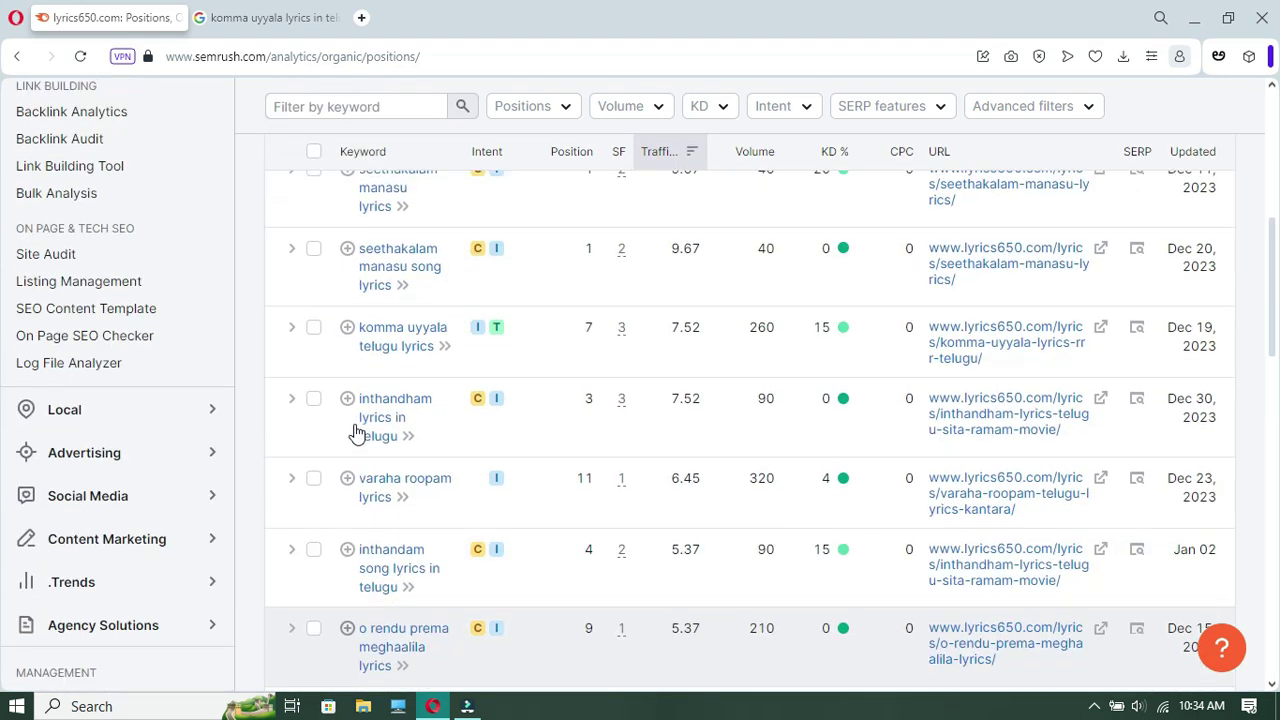
scroll(357, 432, "up", 1)
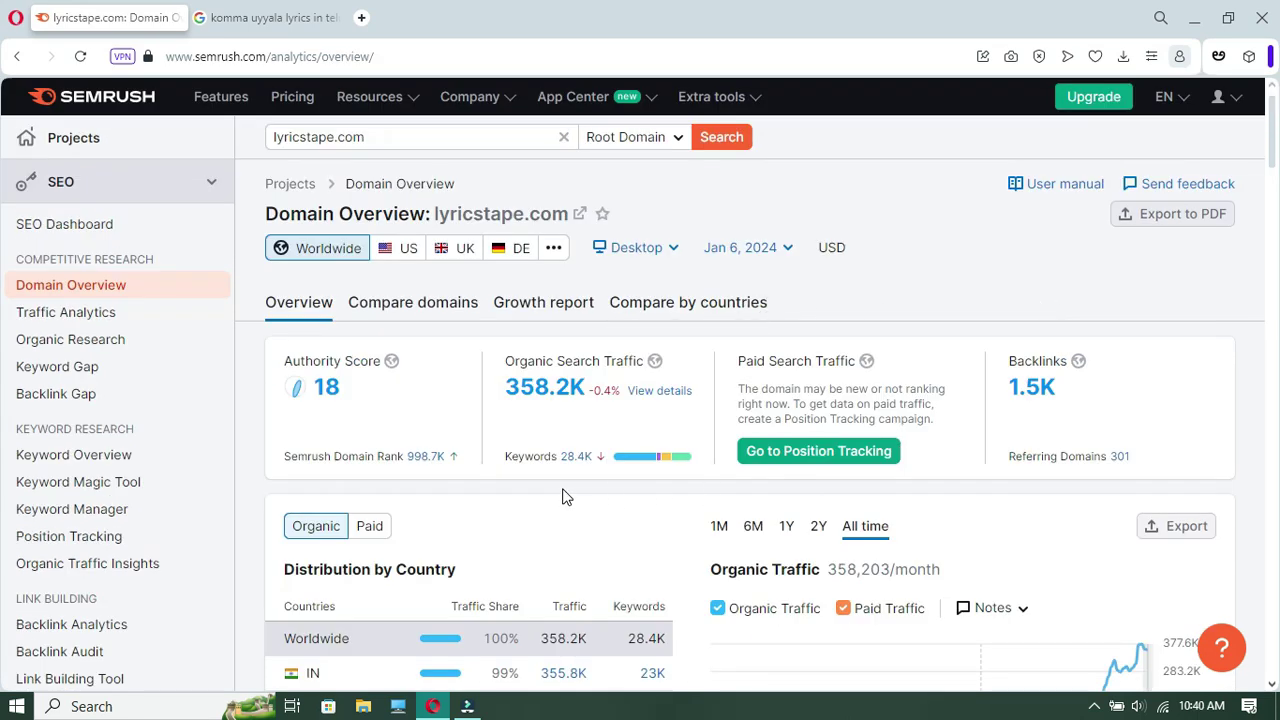
Examine the domain overview of lyricstape.com and show its organic traffic chart for the 1Y period.
scroll(565, 497, "down", 2)
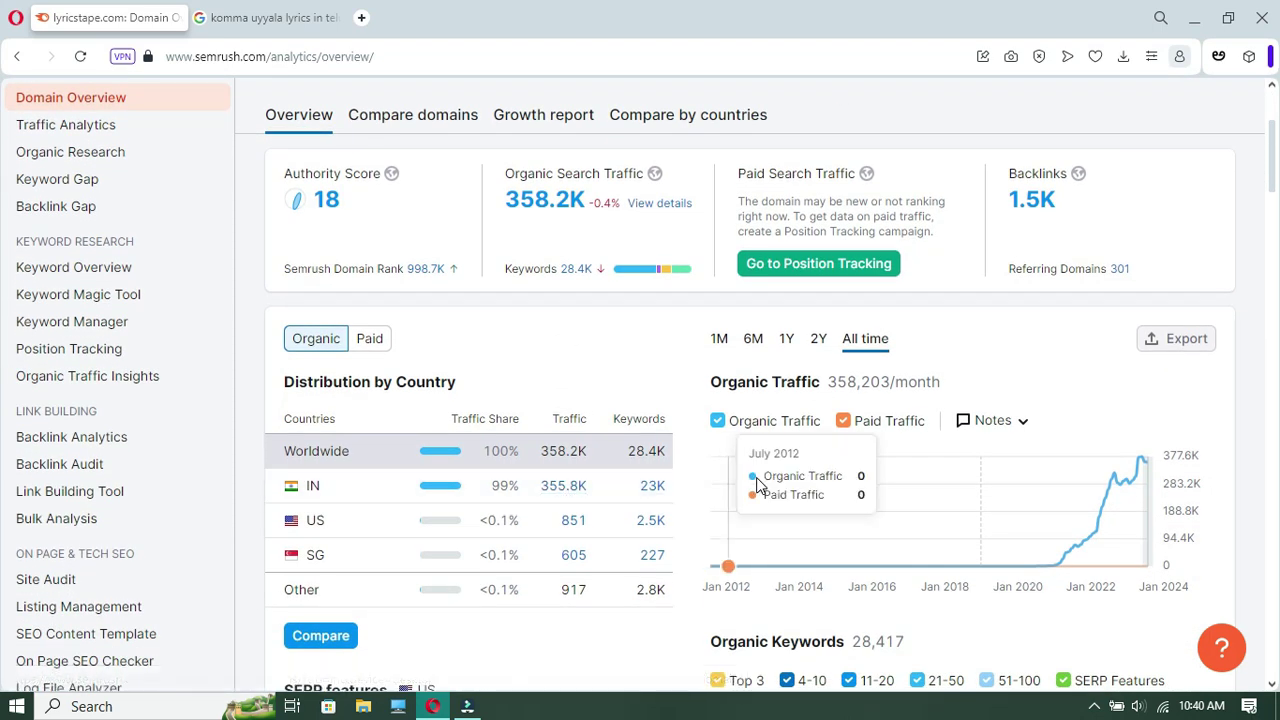
left_click(788, 339)
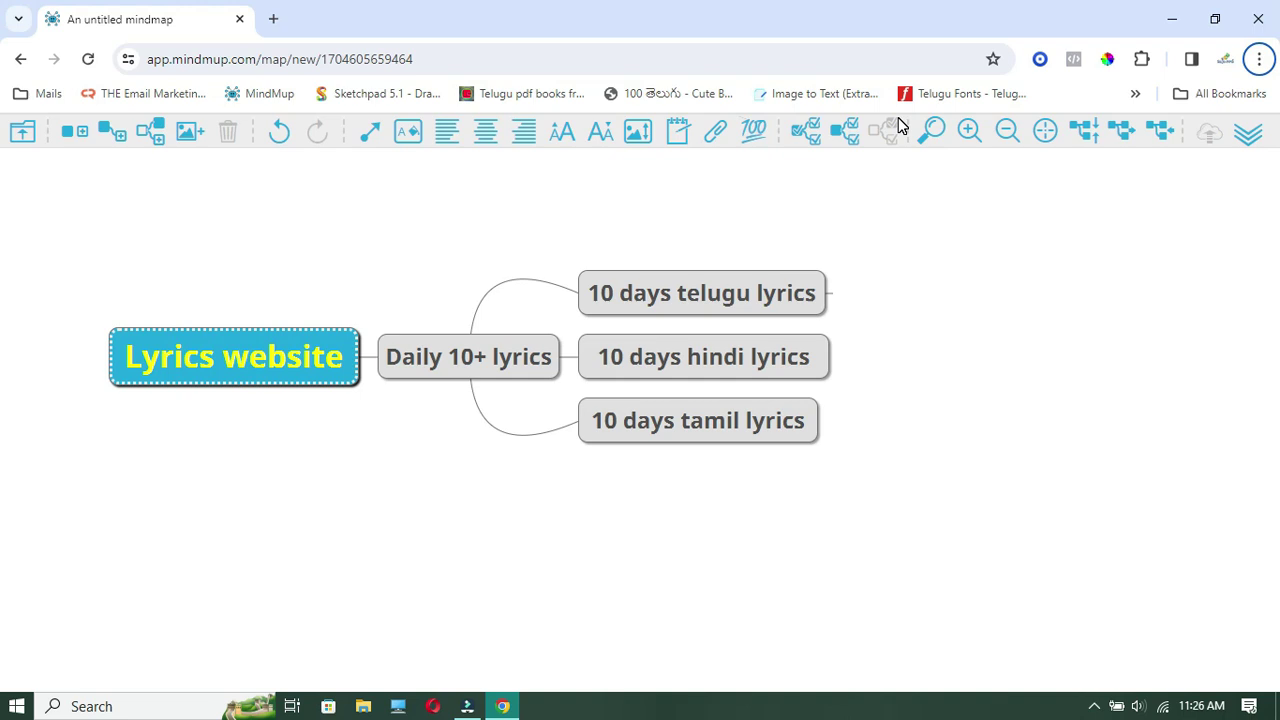
key("ctrl+v")
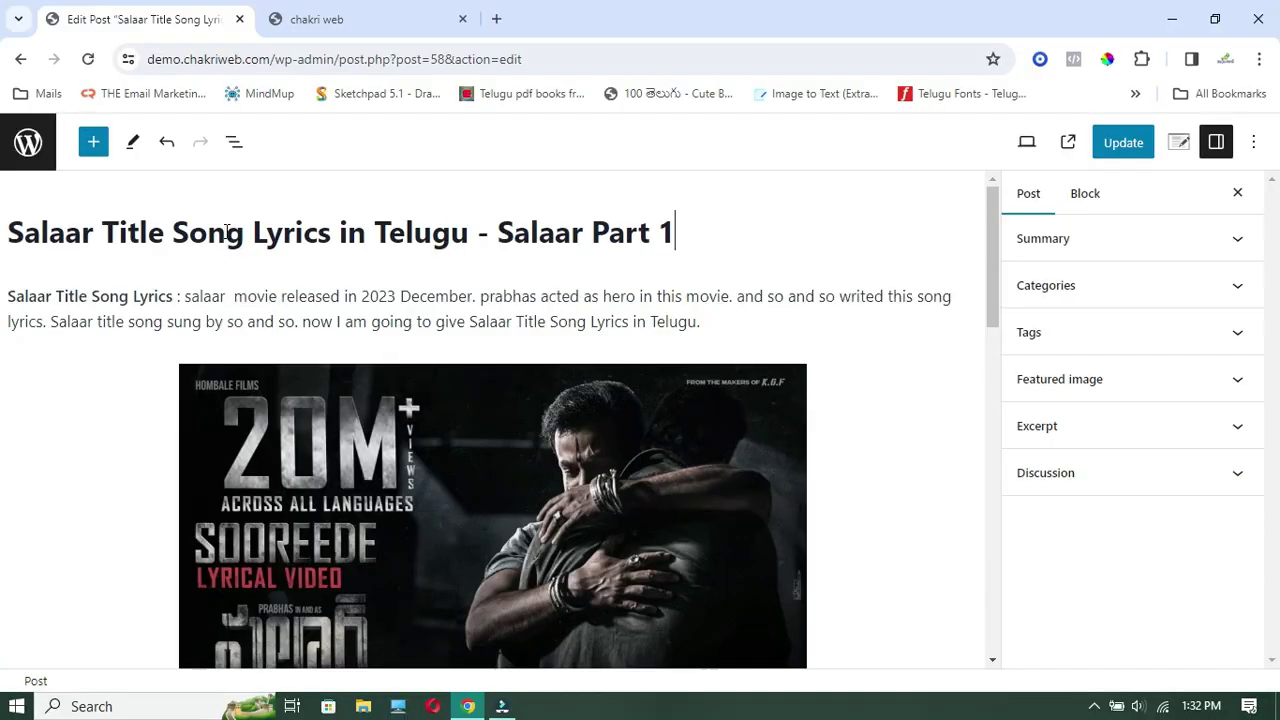
Examine how the keywords "Salaar Title Song Lyrics" and "Salaar Title Song Lyrics in Telugu" are placed in the post's title and introductory paragraph.
left_click(225, 232)
left_click(426, 297)
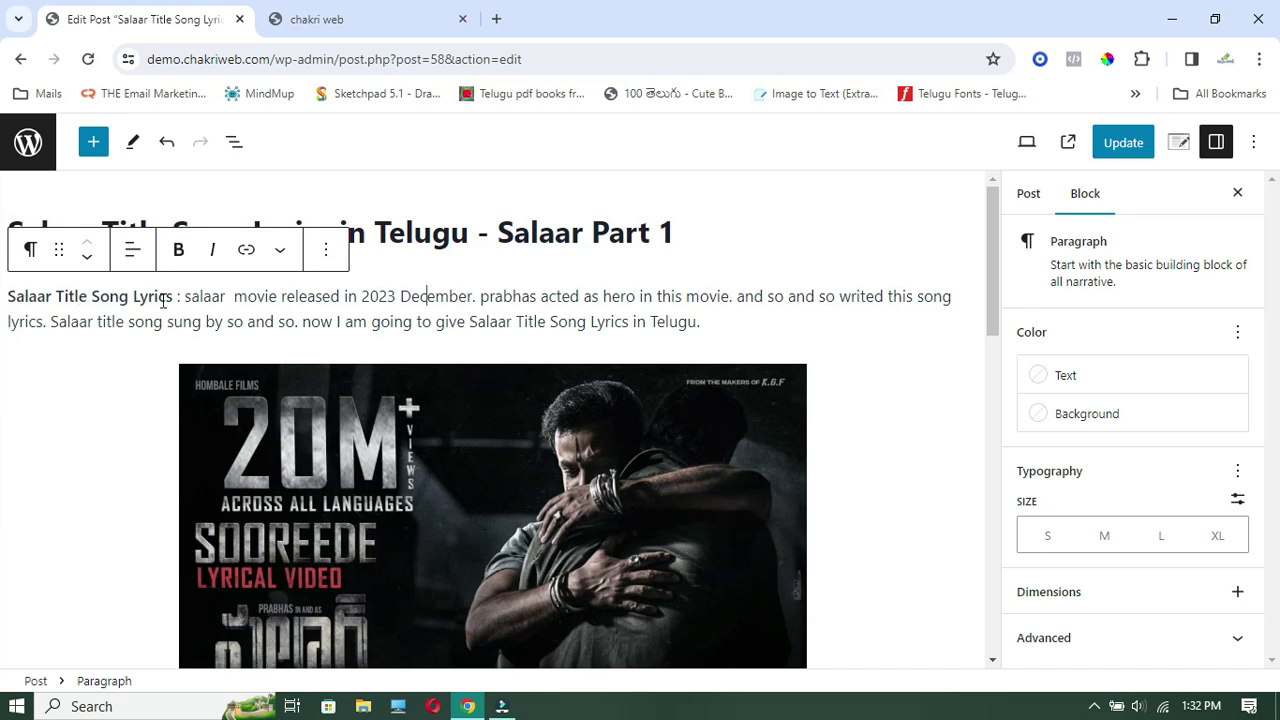
left_click(372, 234)
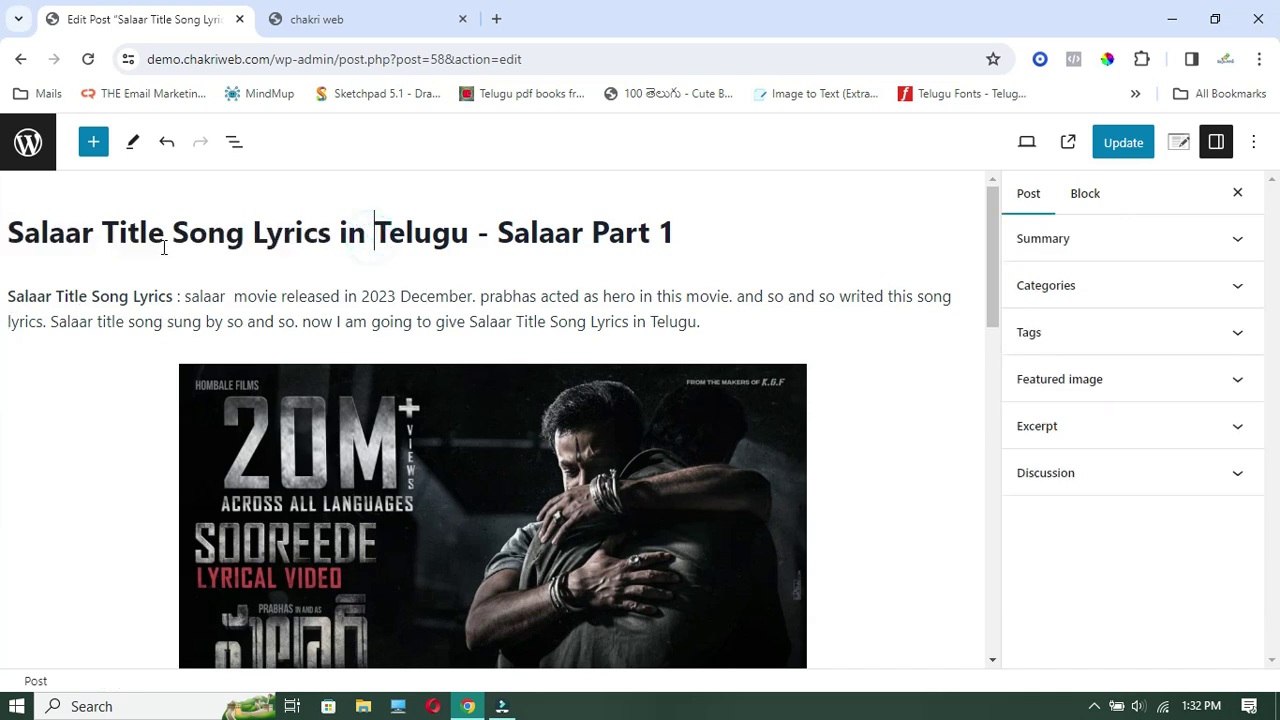
left_click(332, 236)
left_click_drag(330, 240, 14, 236)
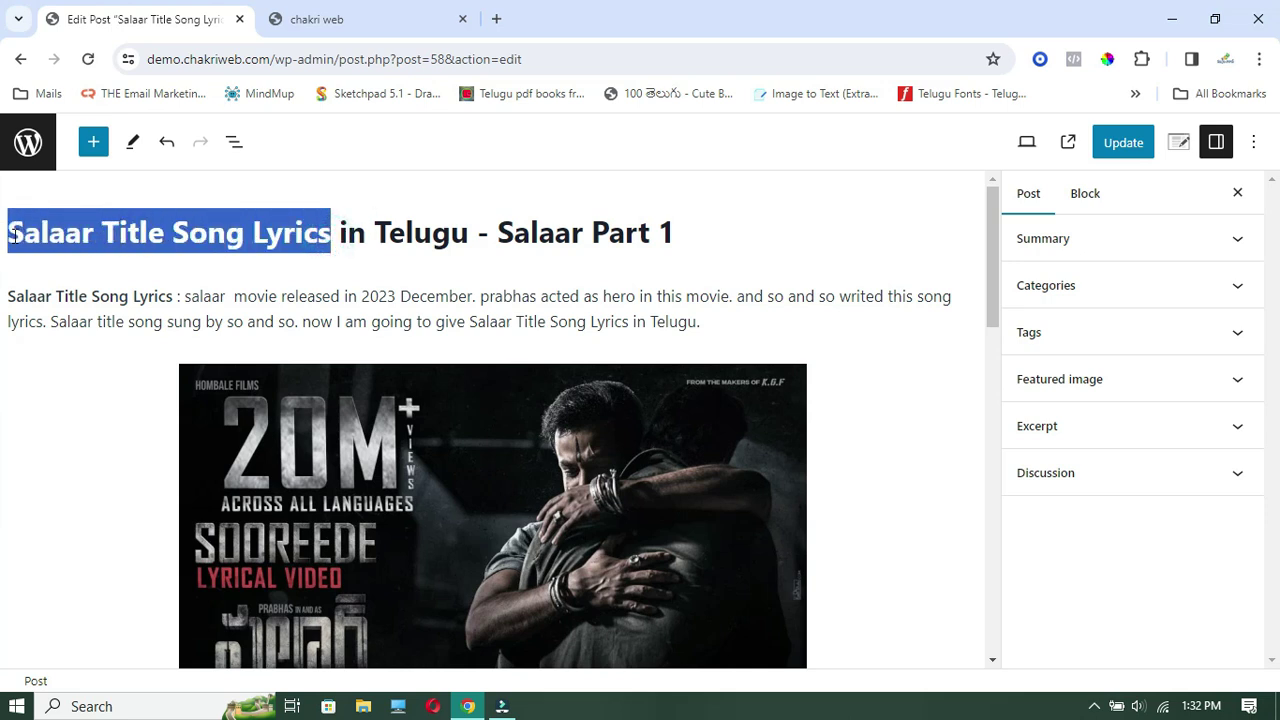
left_click(170, 296)
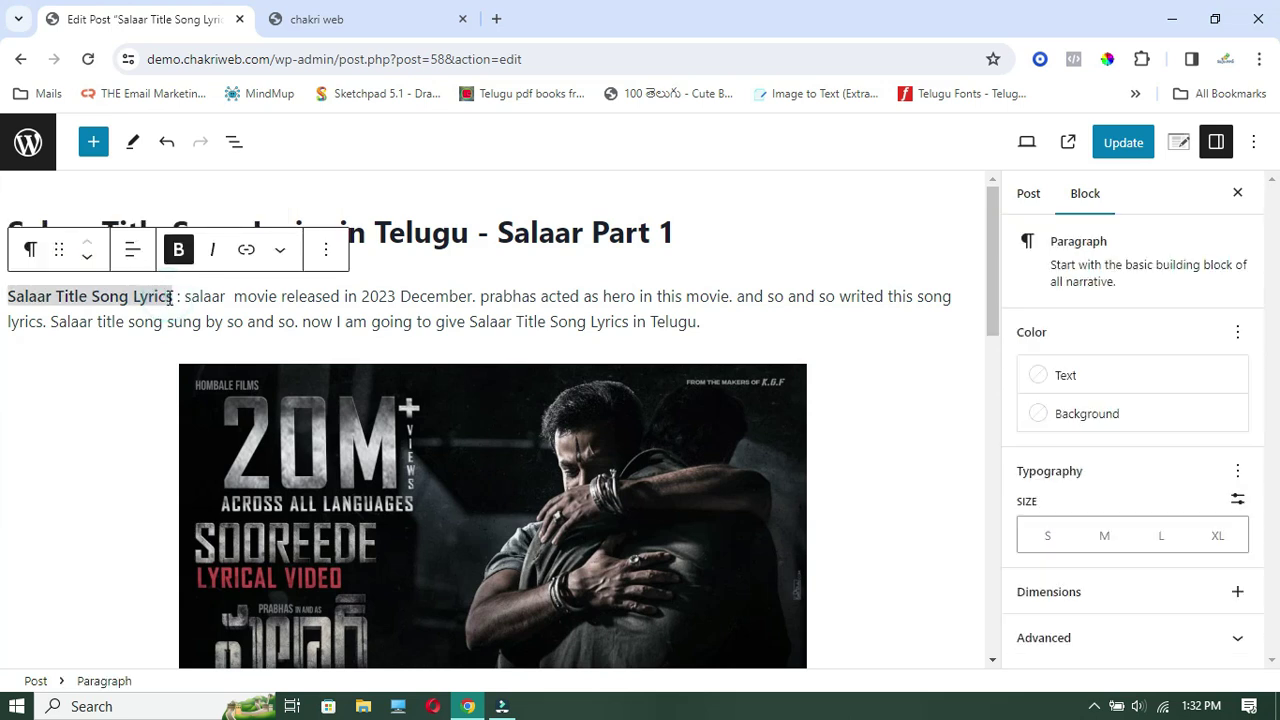
left_click(180, 298)
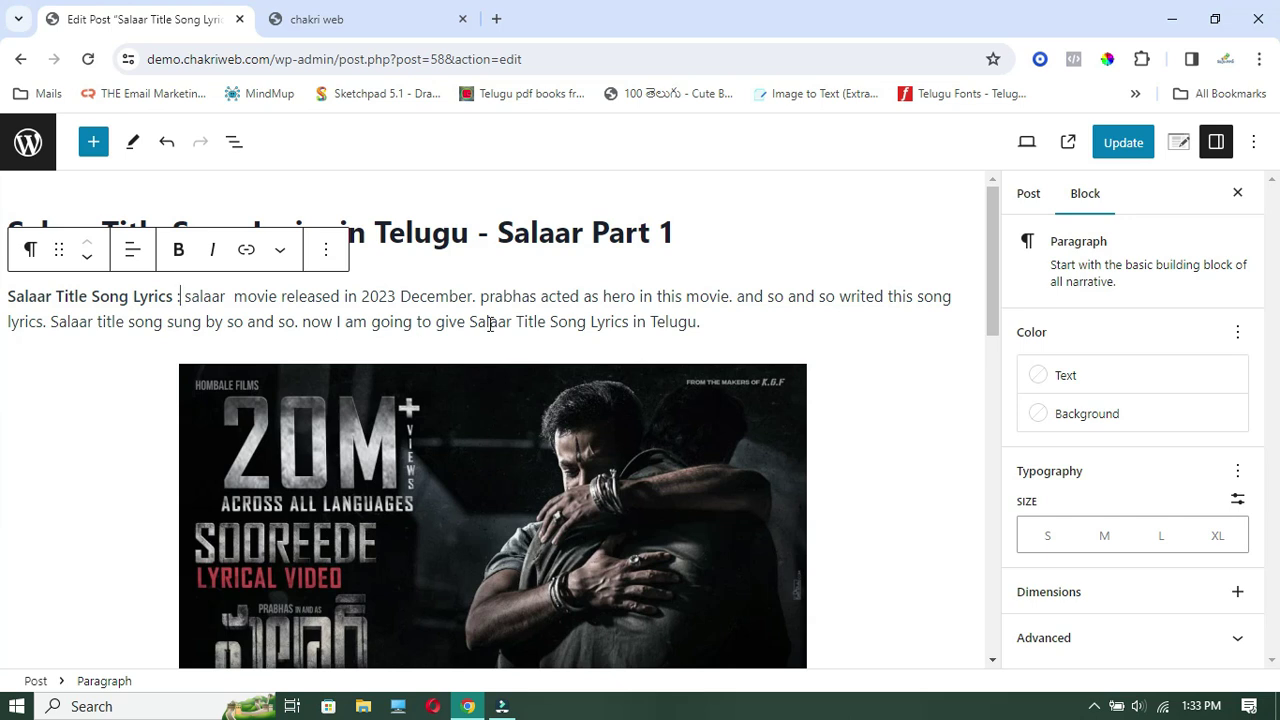
left_click_drag(412, 228, 256, 238)
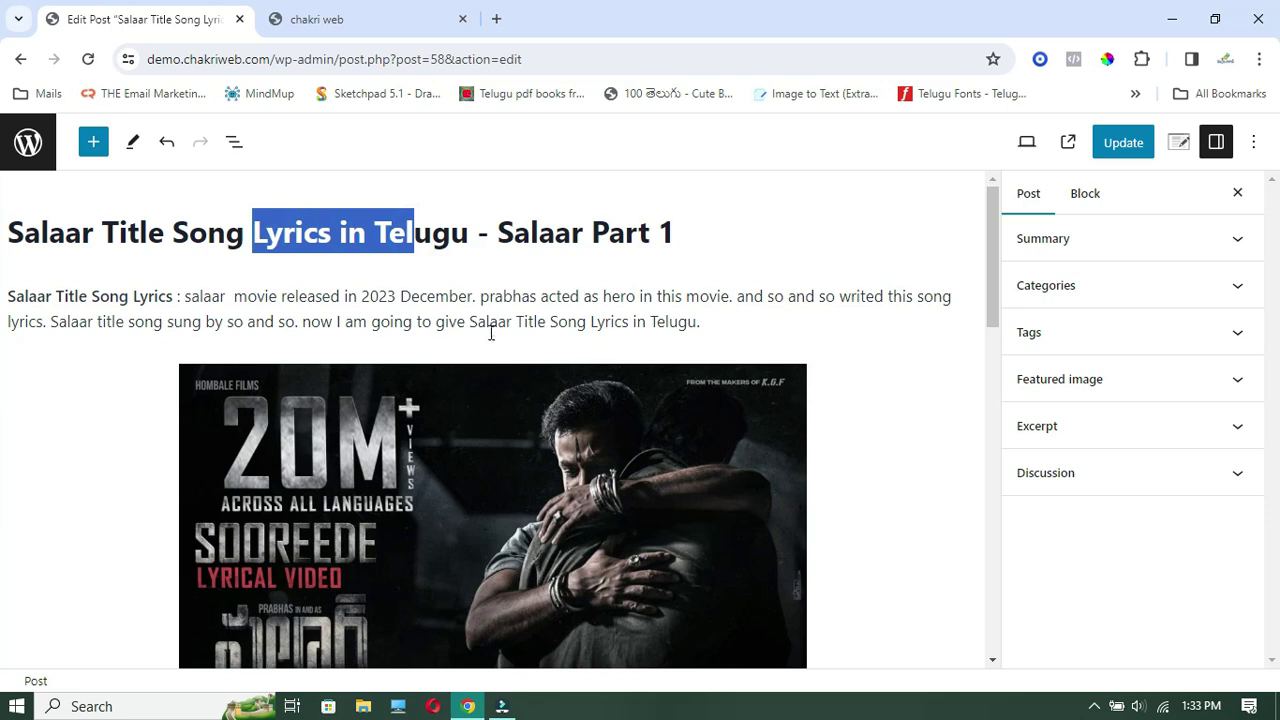
left_click_drag(470, 322, 656, 322)
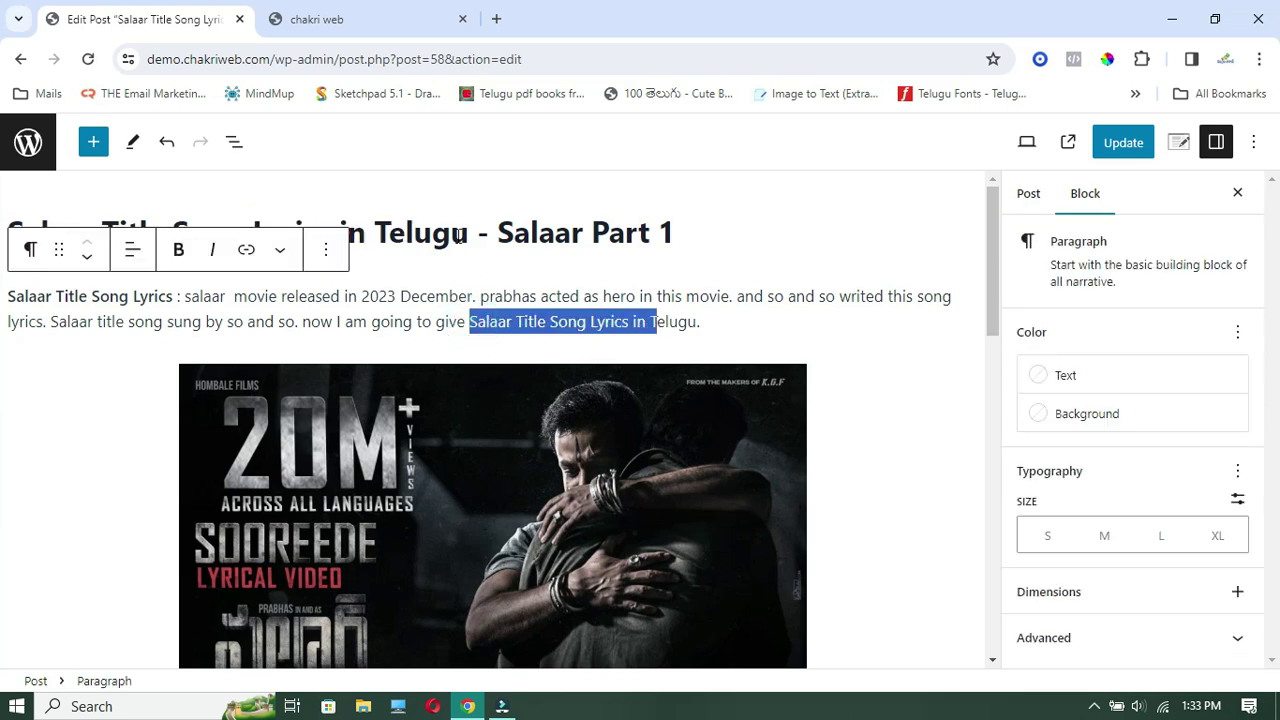
left_click(461, 238)
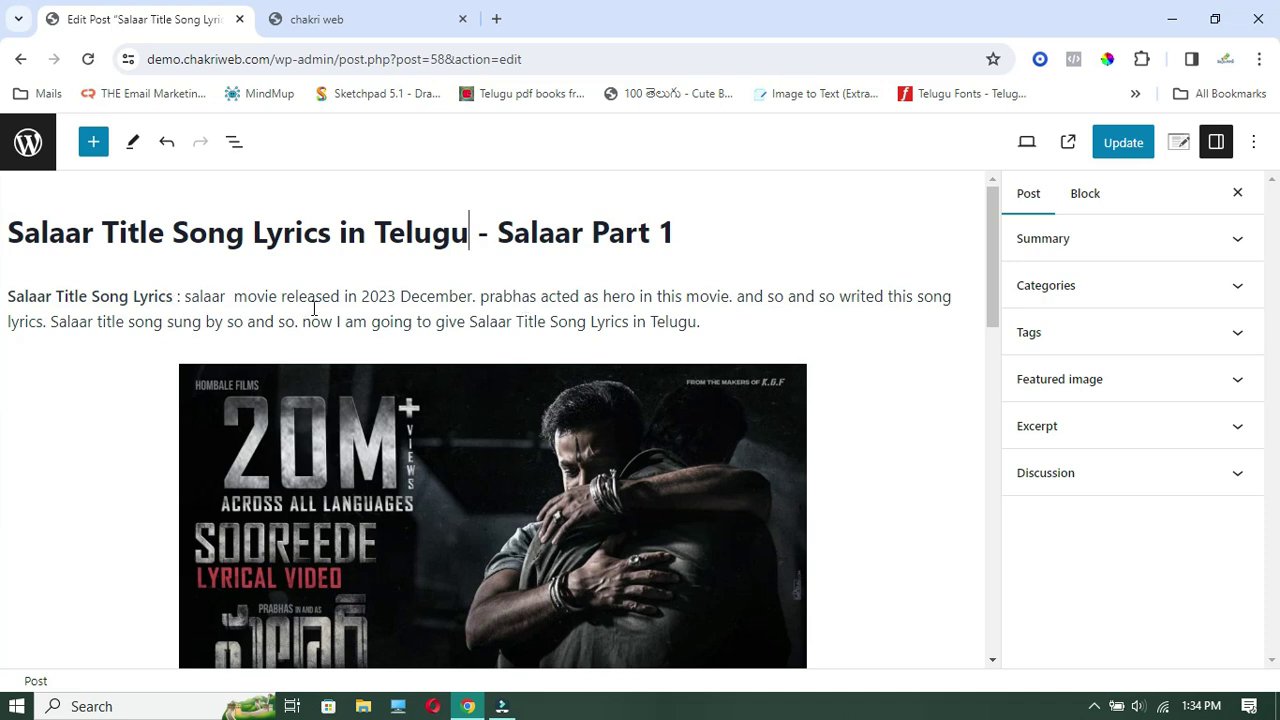
Copy "Salaar Title Song Lyrics in Telugu" from the post title and set it as the post image's alternative text.
scroll(405, 352, "down", 3)
left_click(405, 352)
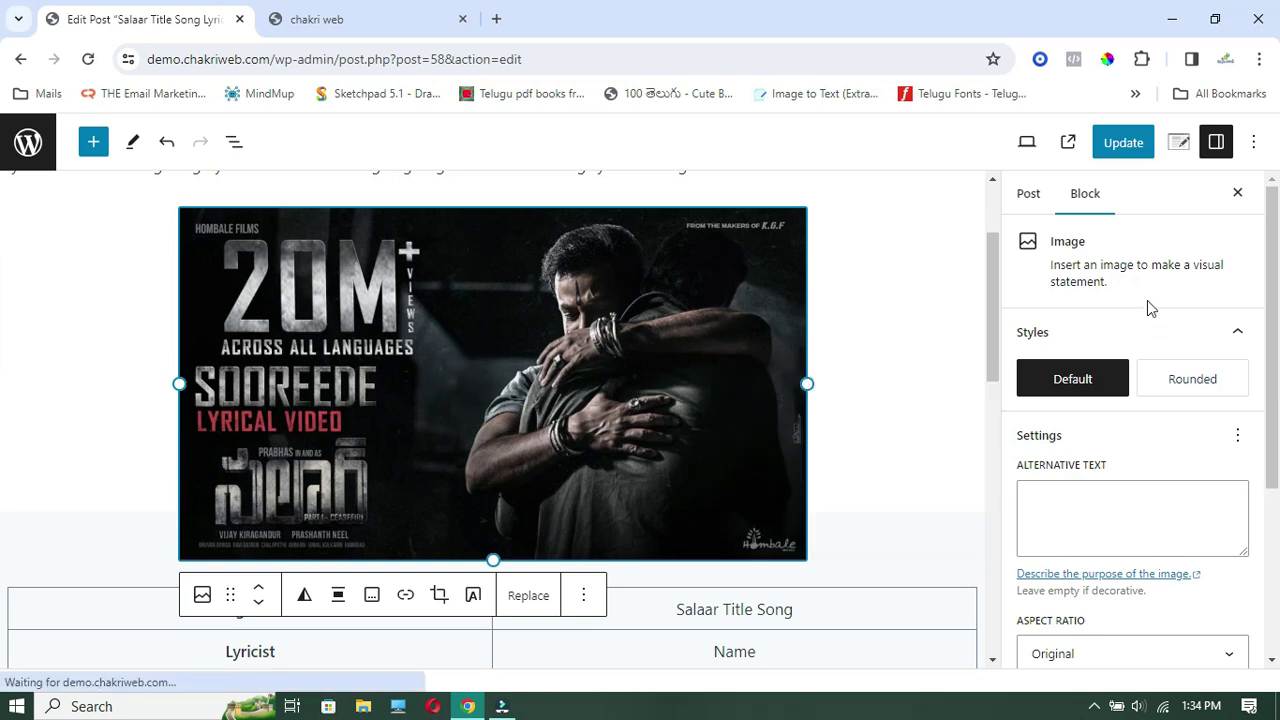
left_click(1100, 507)
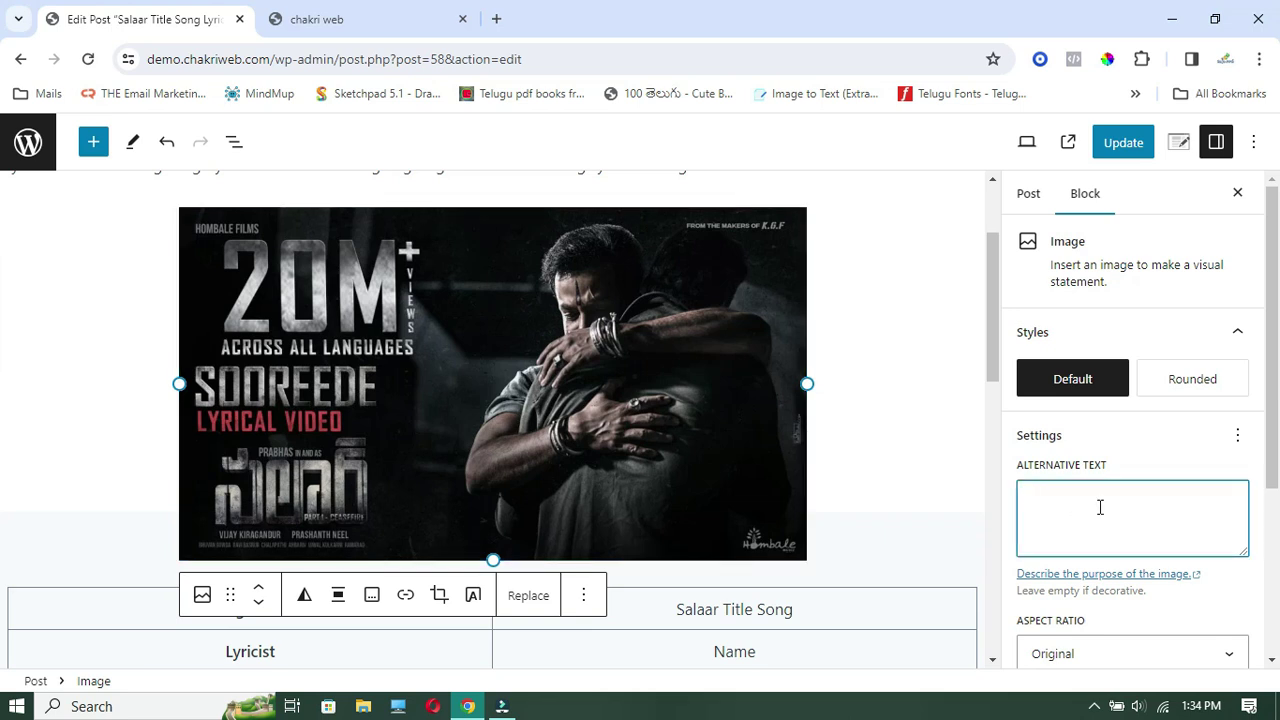
scroll(914, 420, "up", 2)
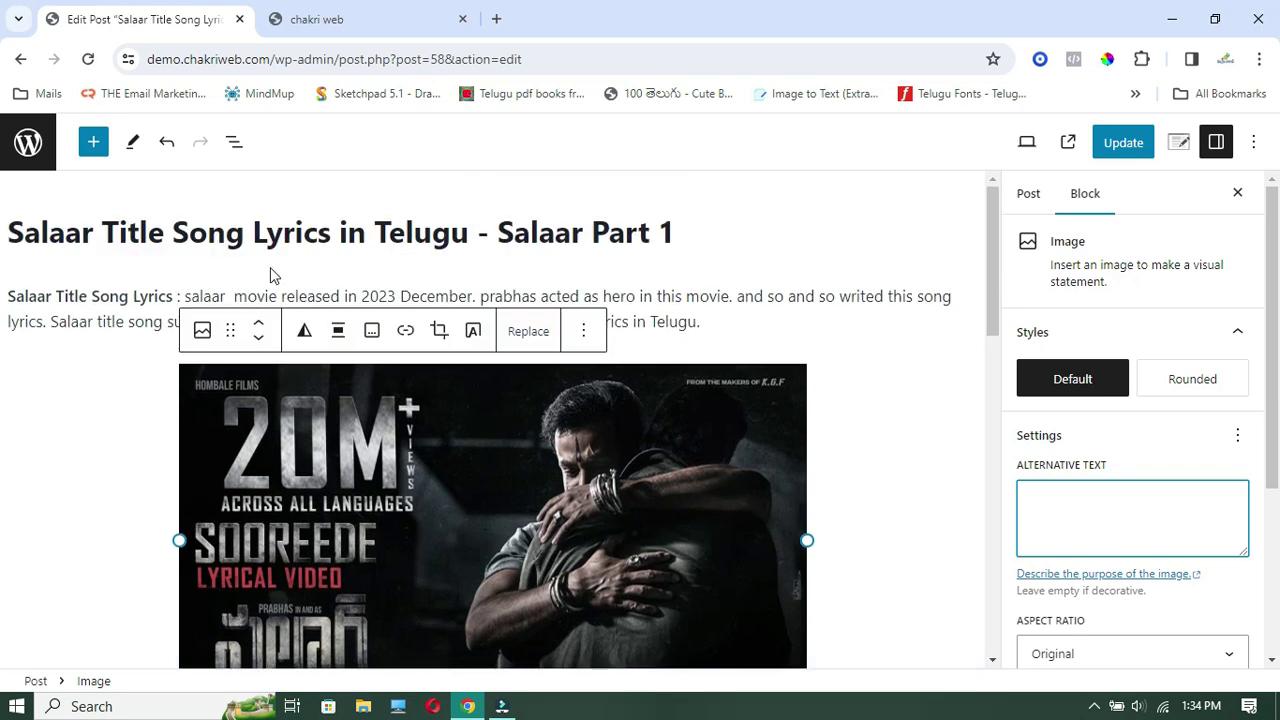
left_click_drag(10, 232, 264, 250)
left_click(466, 240)
mouse_move(466, 240)
left_mouse_down()
mouse_move(15, 230)
mouse_move(466, 240)
left_mouse_up()
key("ctrl+c")
left_click(5, 240)
left_click(550, 435)
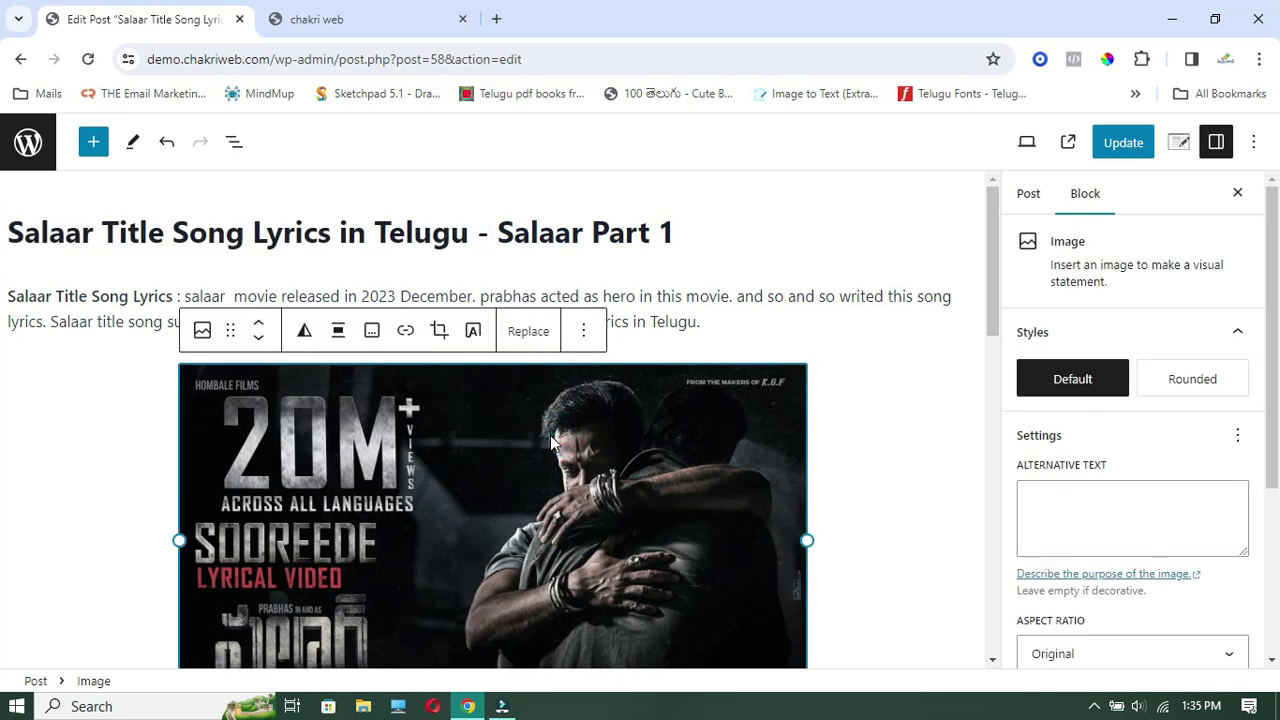
left_click(1057, 498)
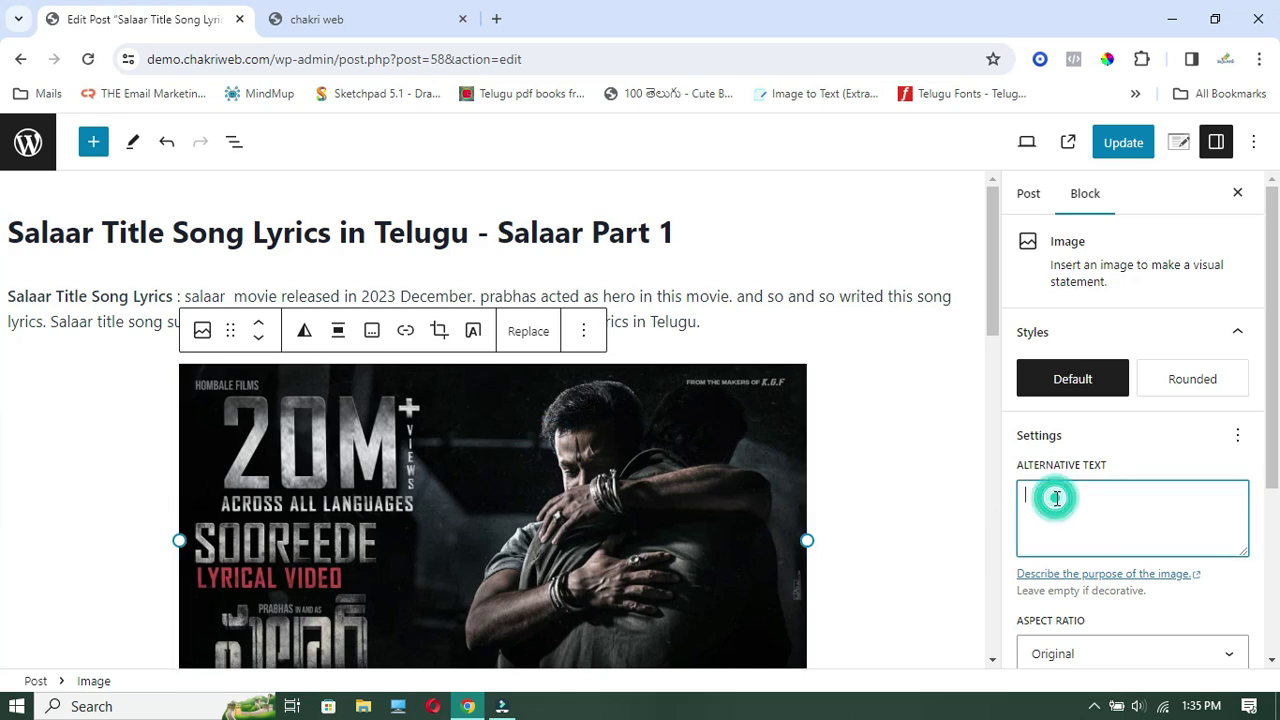
key("ctrl+v")
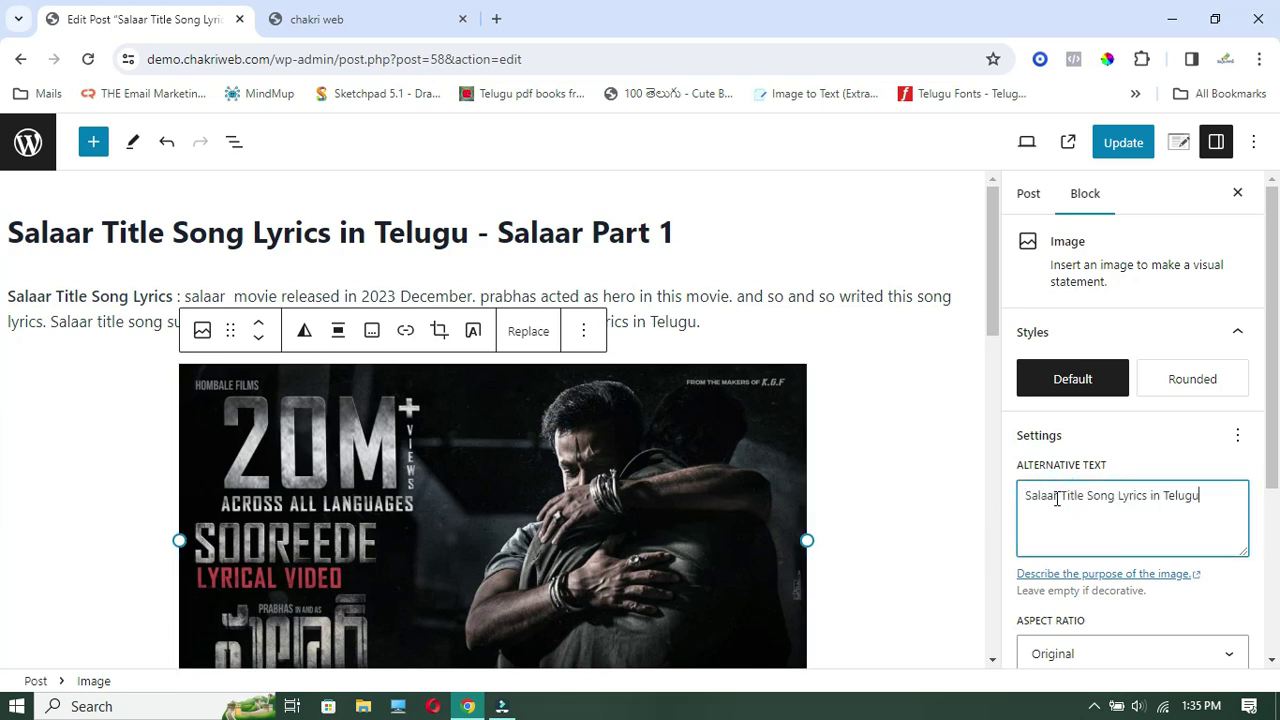
Add the caption "Salaar Title Song Lyrics in Telugu" below the post image.
scroll(746, 482, "down", 3)
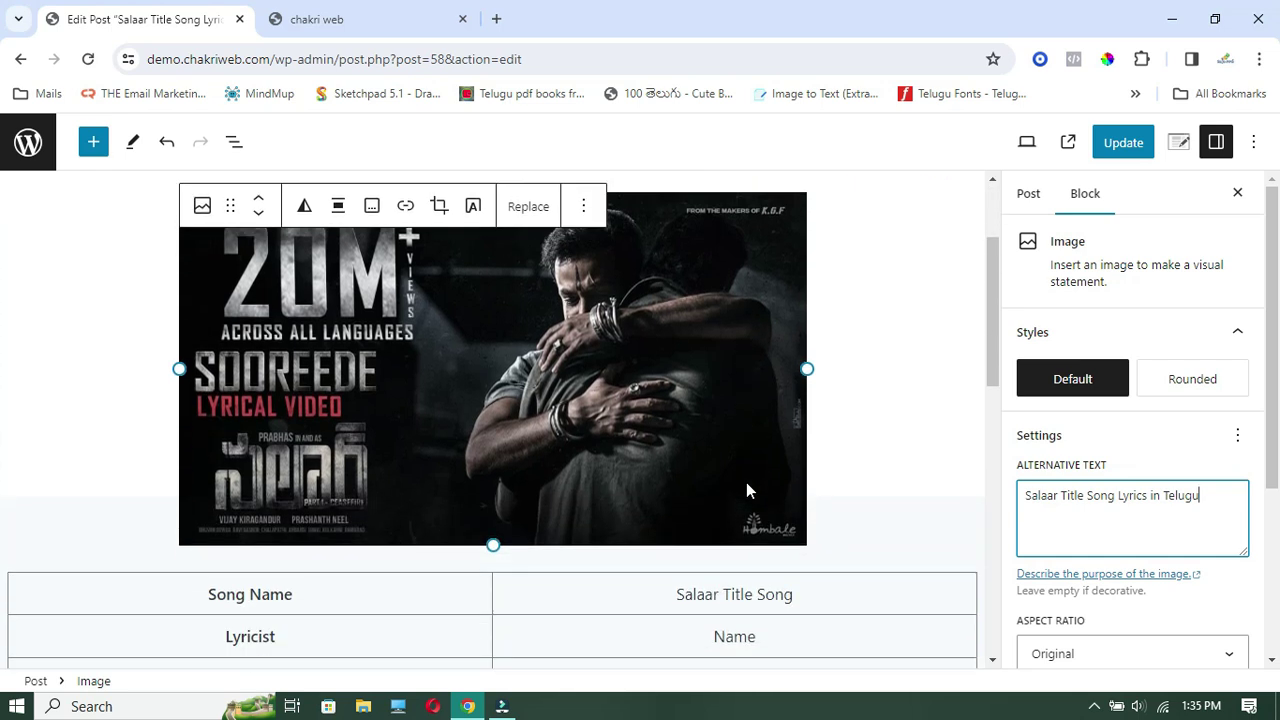
left_click(597, 421)
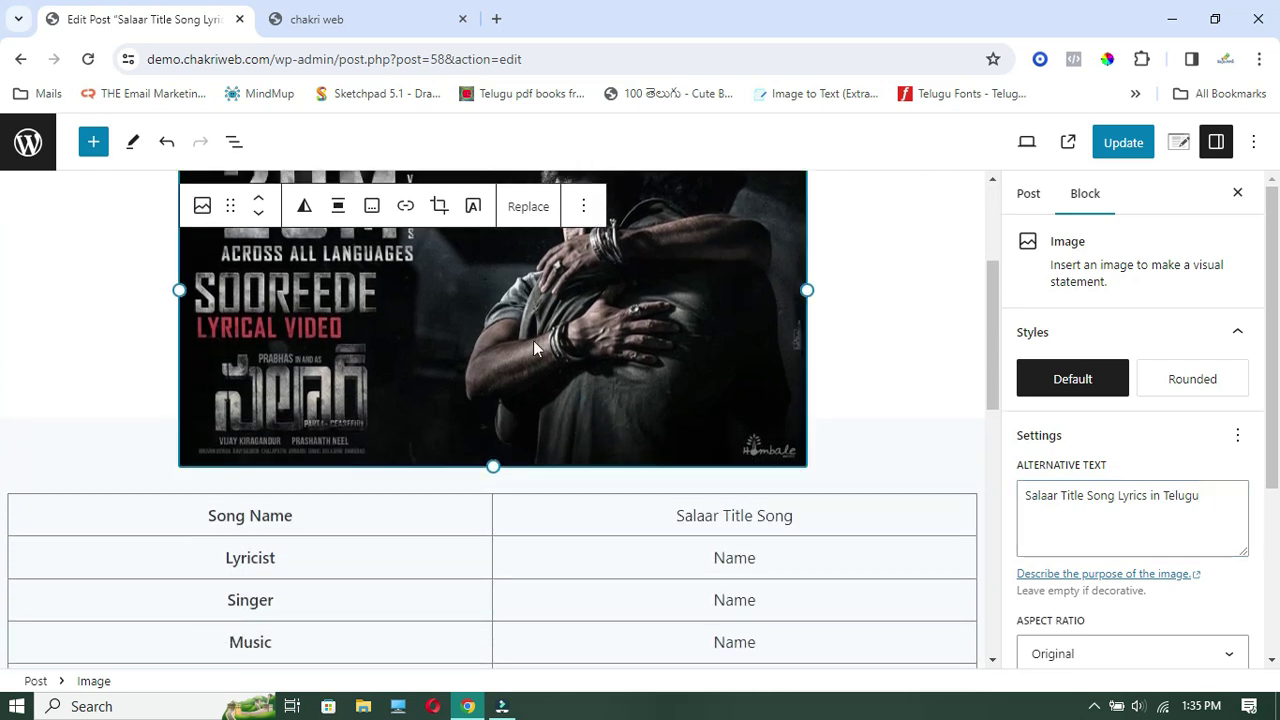
left_click(372, 208)
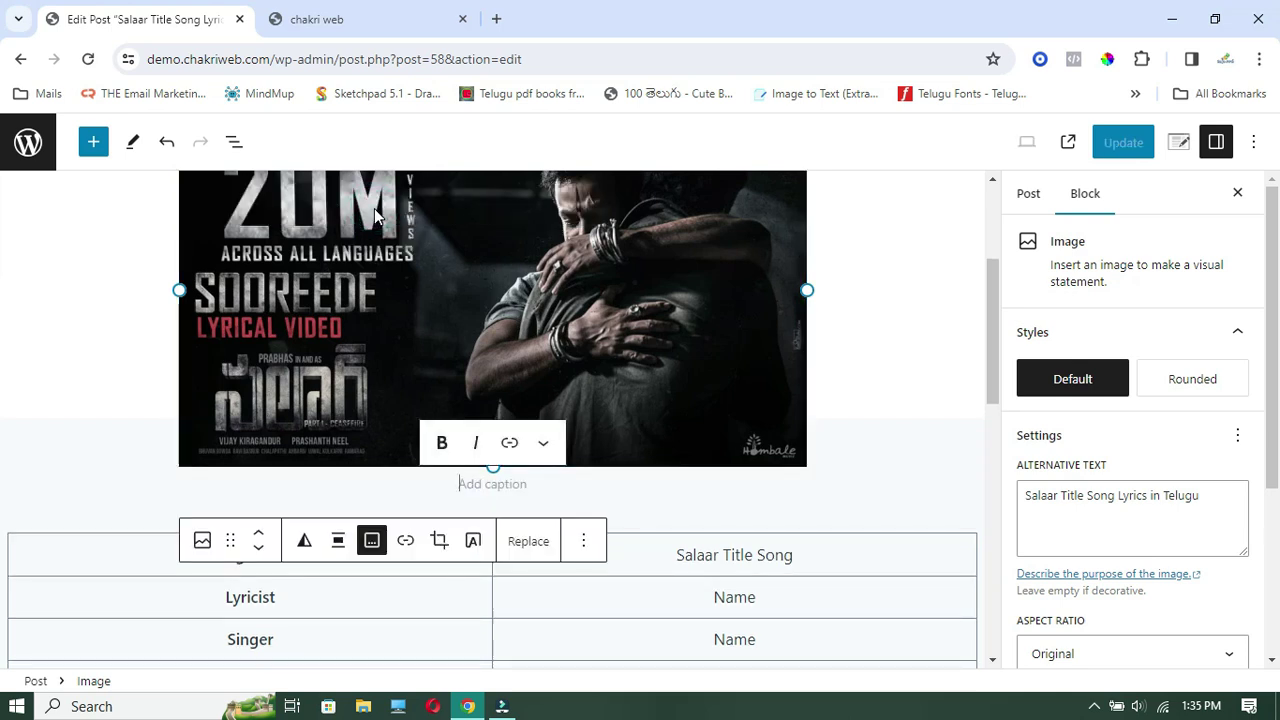
key("ctrl+v")
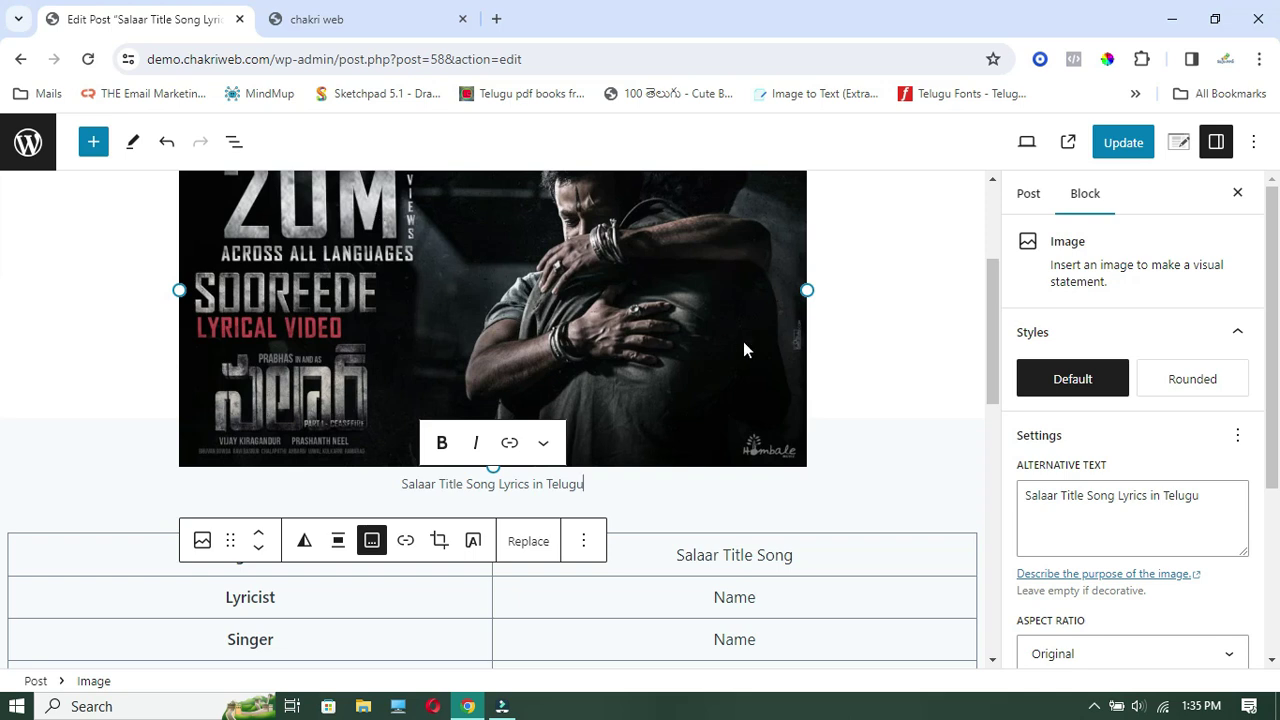
Examine the rows of the song details table below the image, from Song Name and Lyricist down to Credits.
scroll(758, 347, "down", 3)
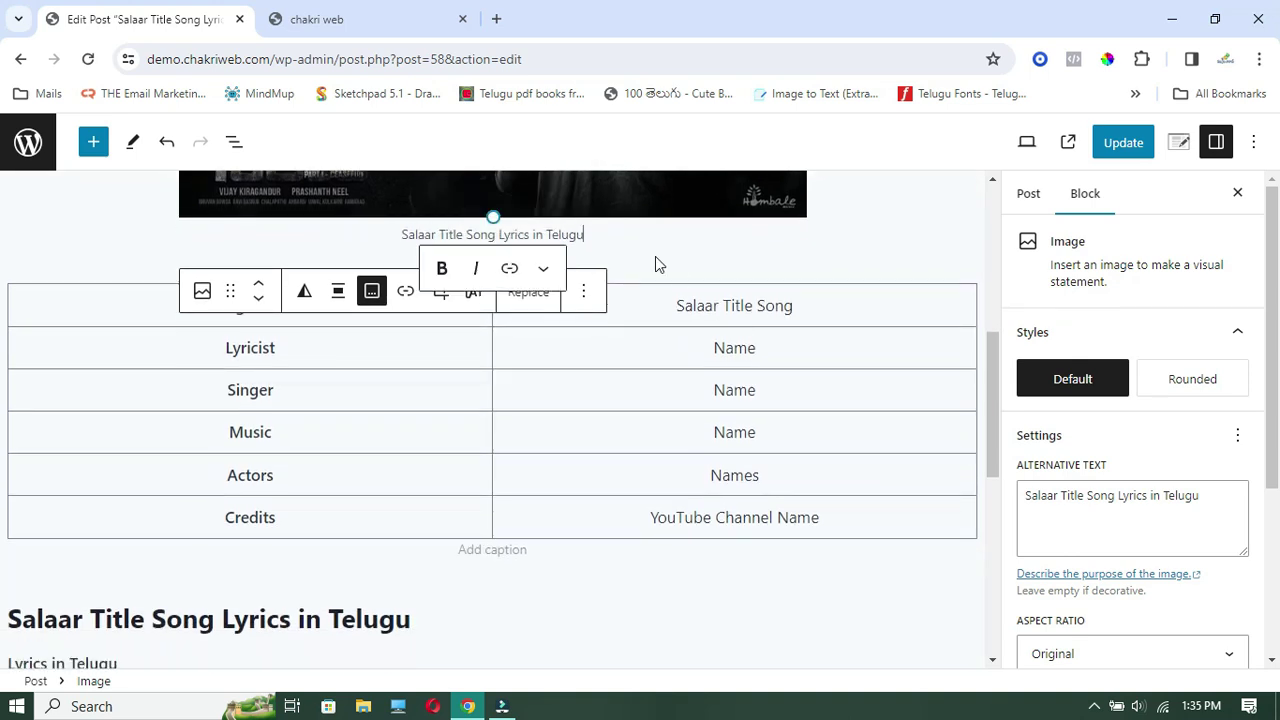
left_click(646, 401)
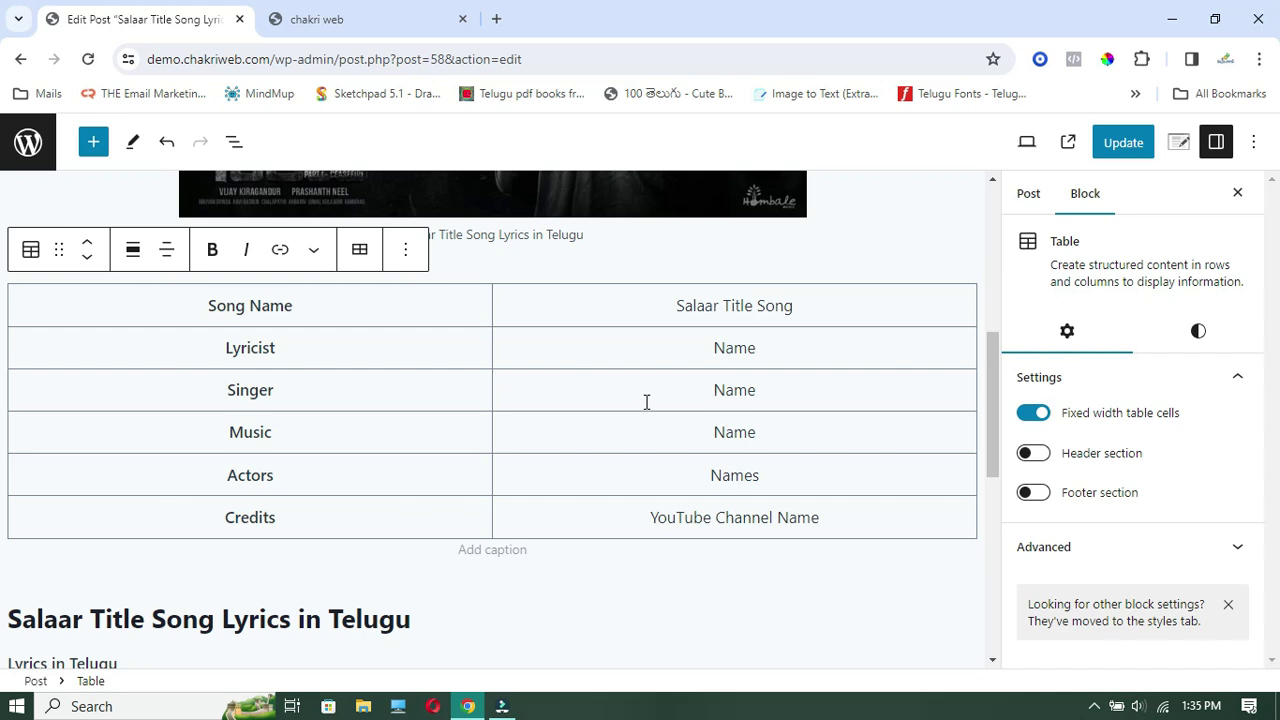
left_click(358, 300)
left_click(374, 348)
left_click(368, 386)
left_click(782, 344)
left_click(532, 482)
left_click(366, 516)
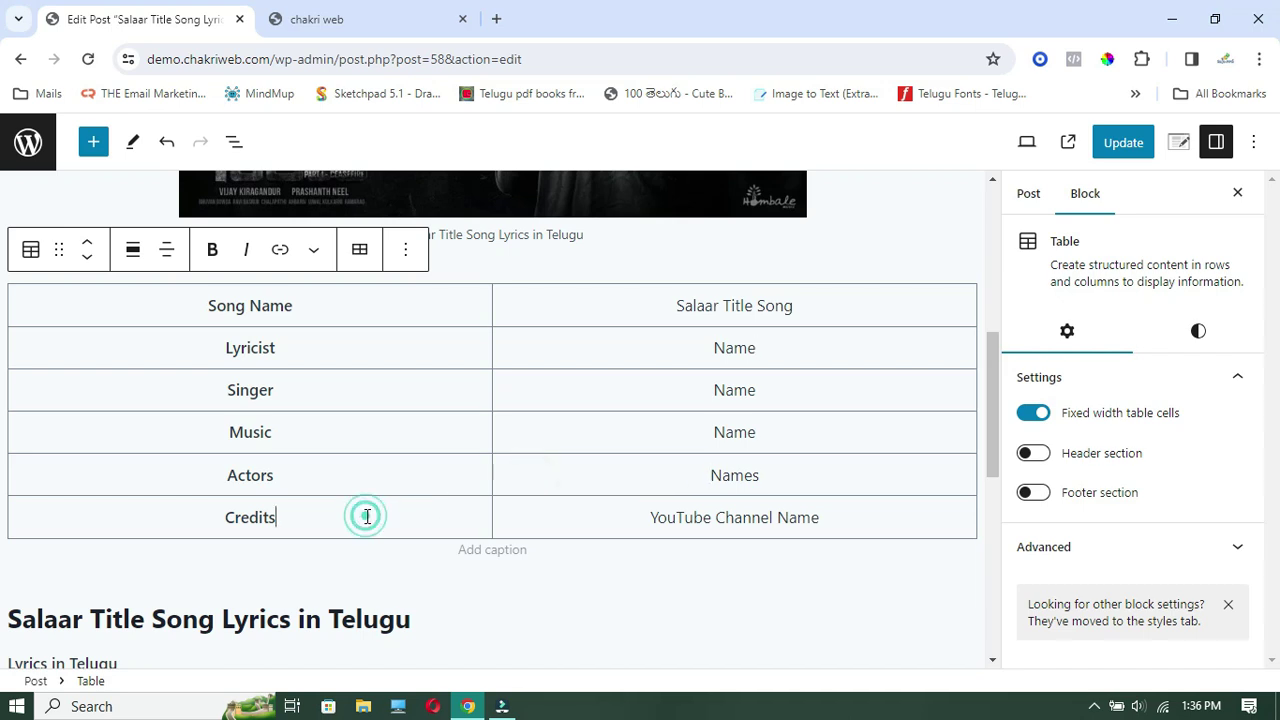
left_click(619, 523)
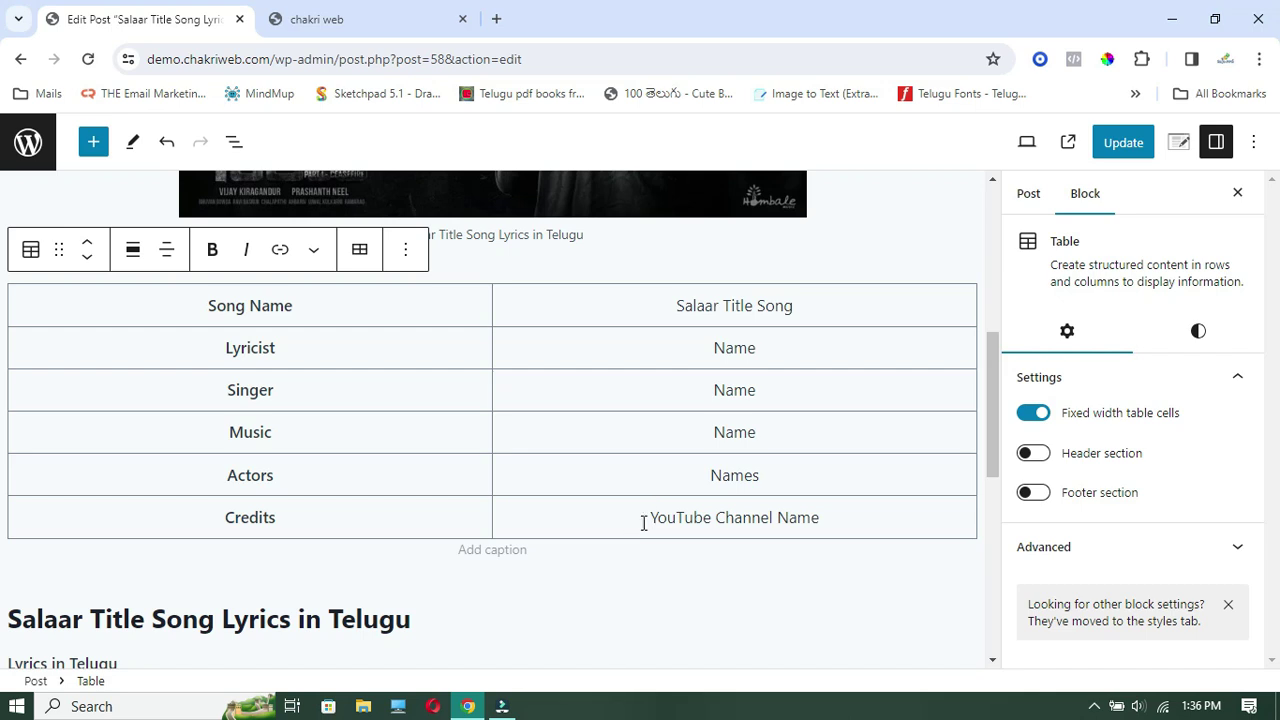
left_click_drag(651, 517, 823, 517)
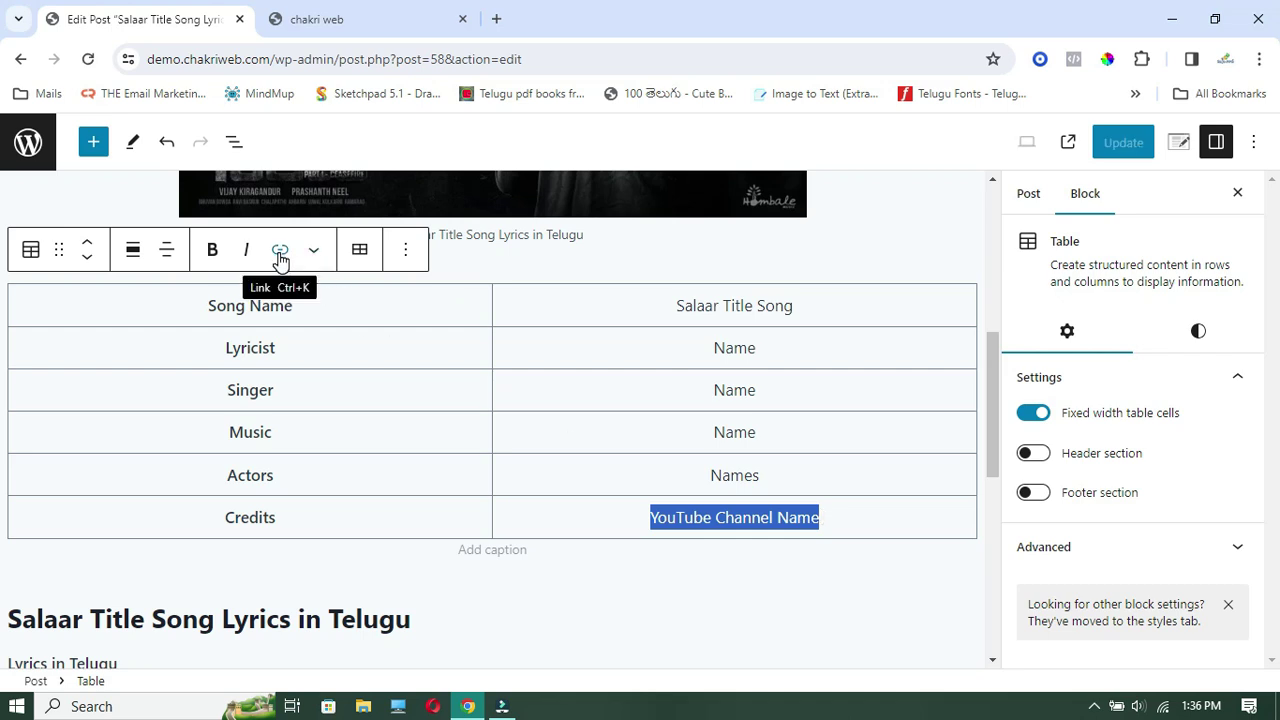
left_click(280, 258)
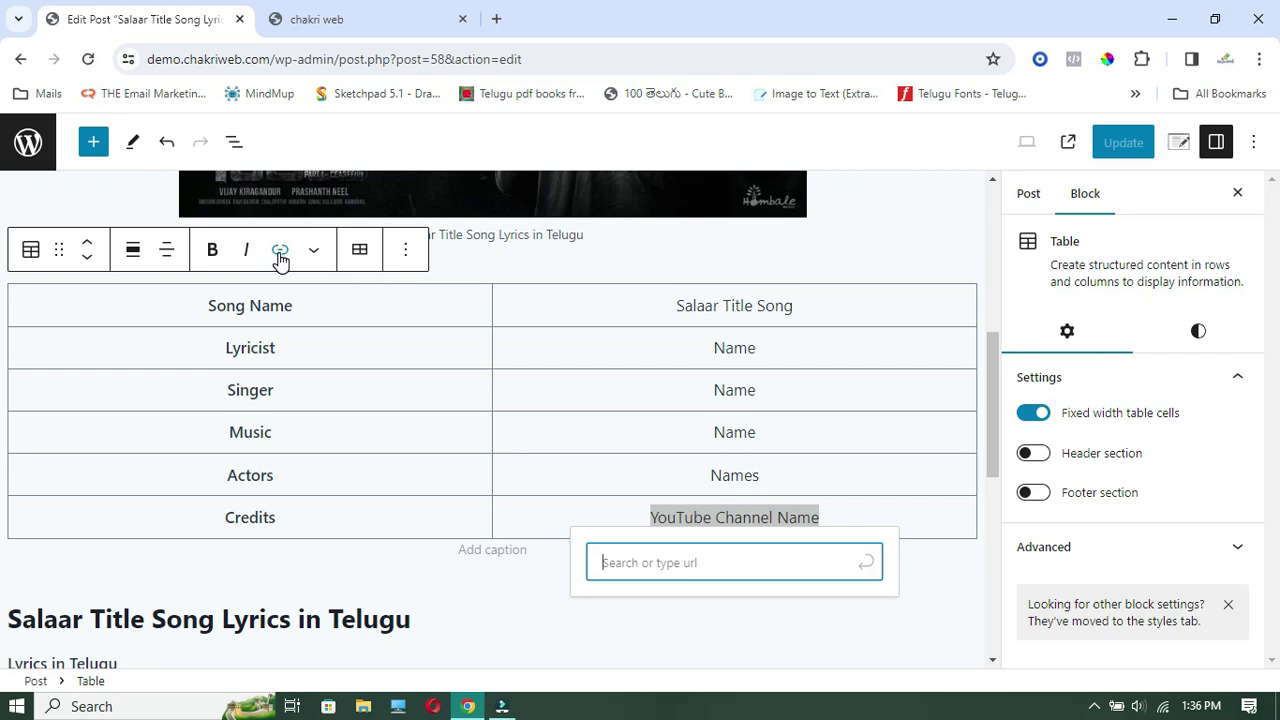
left_click(840, 510)
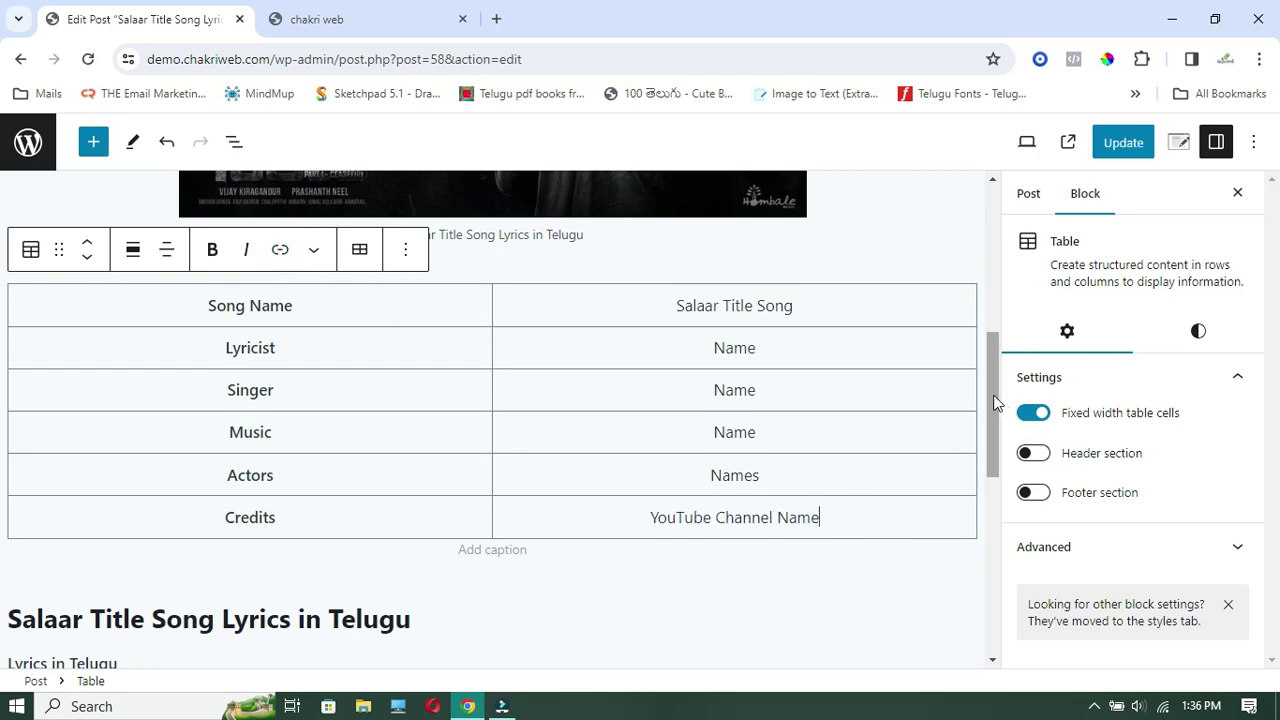
Examine the post's Telugu and English lyrics headings, their heading levels and the lyrics placeholder paragraphs beneath them.
left_click_drag(993, 401, 997, 480)
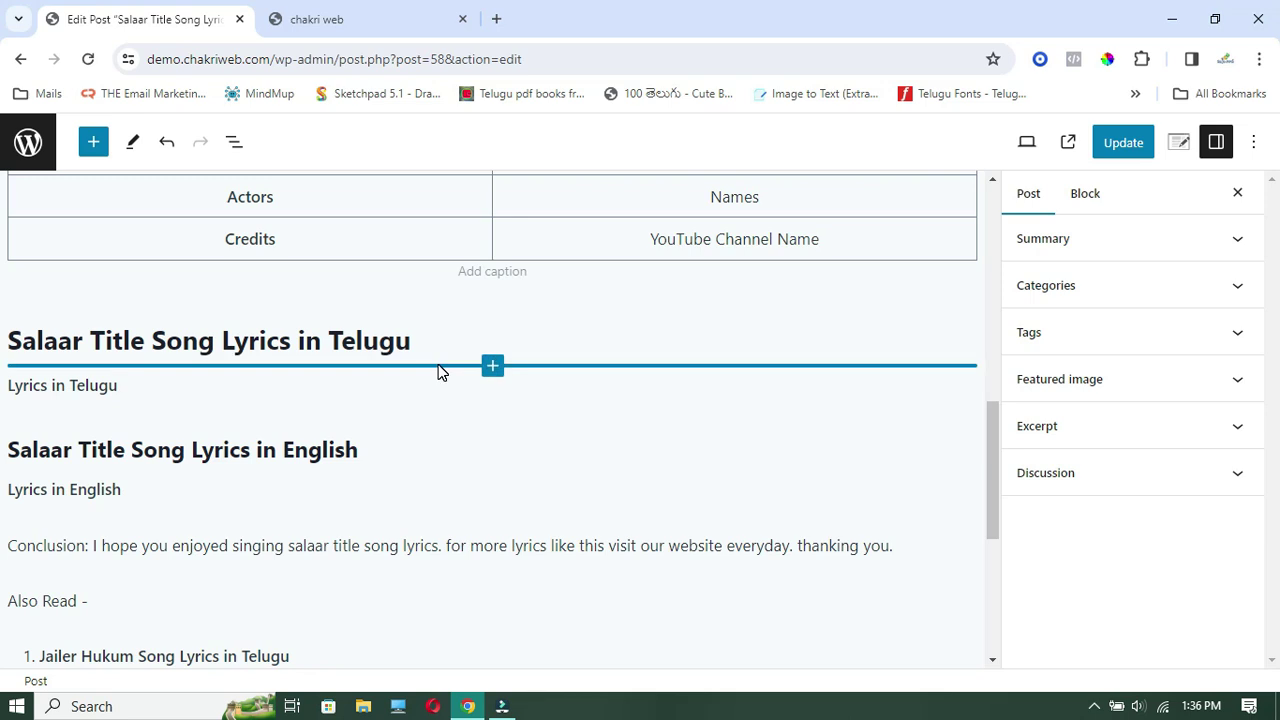
left_click(434, 350)
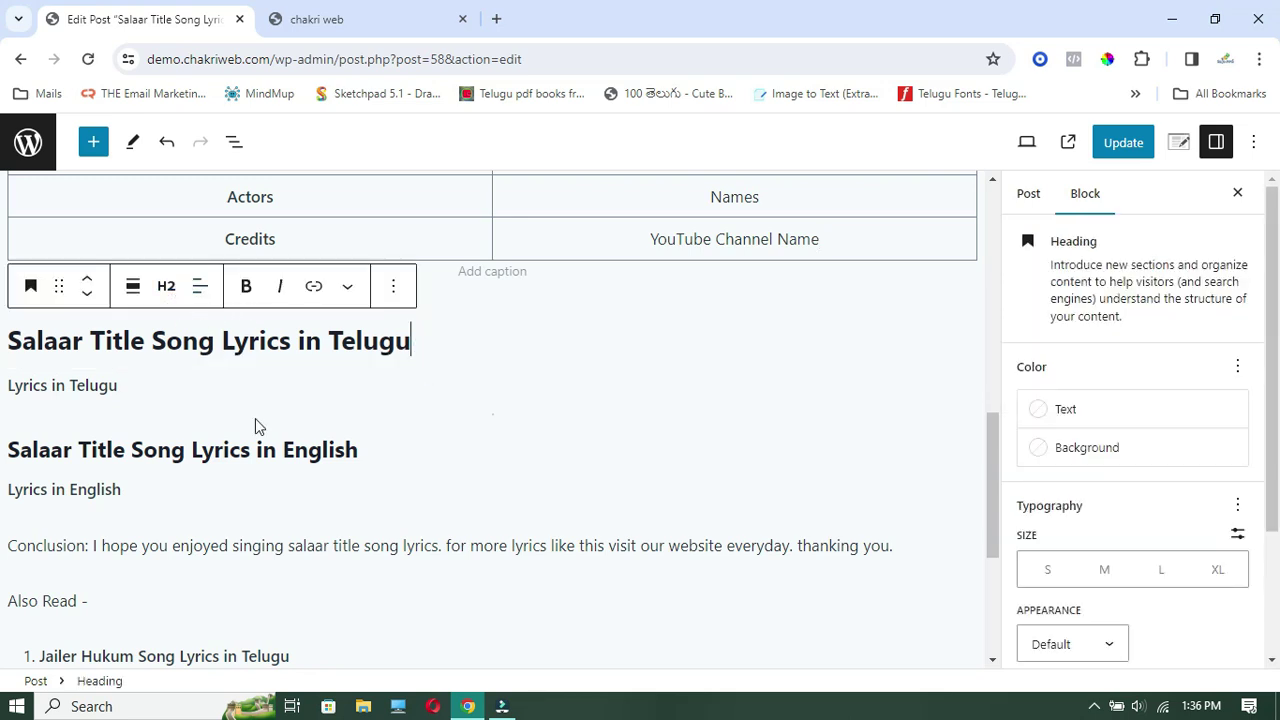
left_click(206, 393)
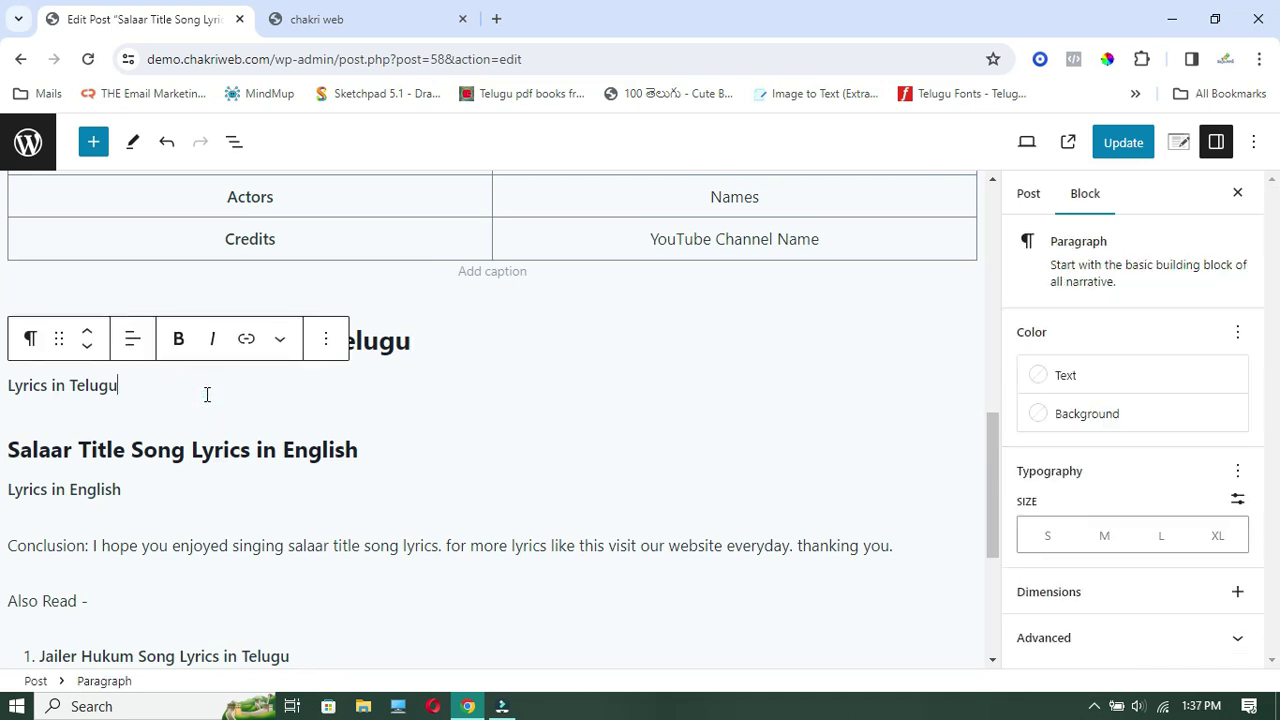
left_click(387, 454)
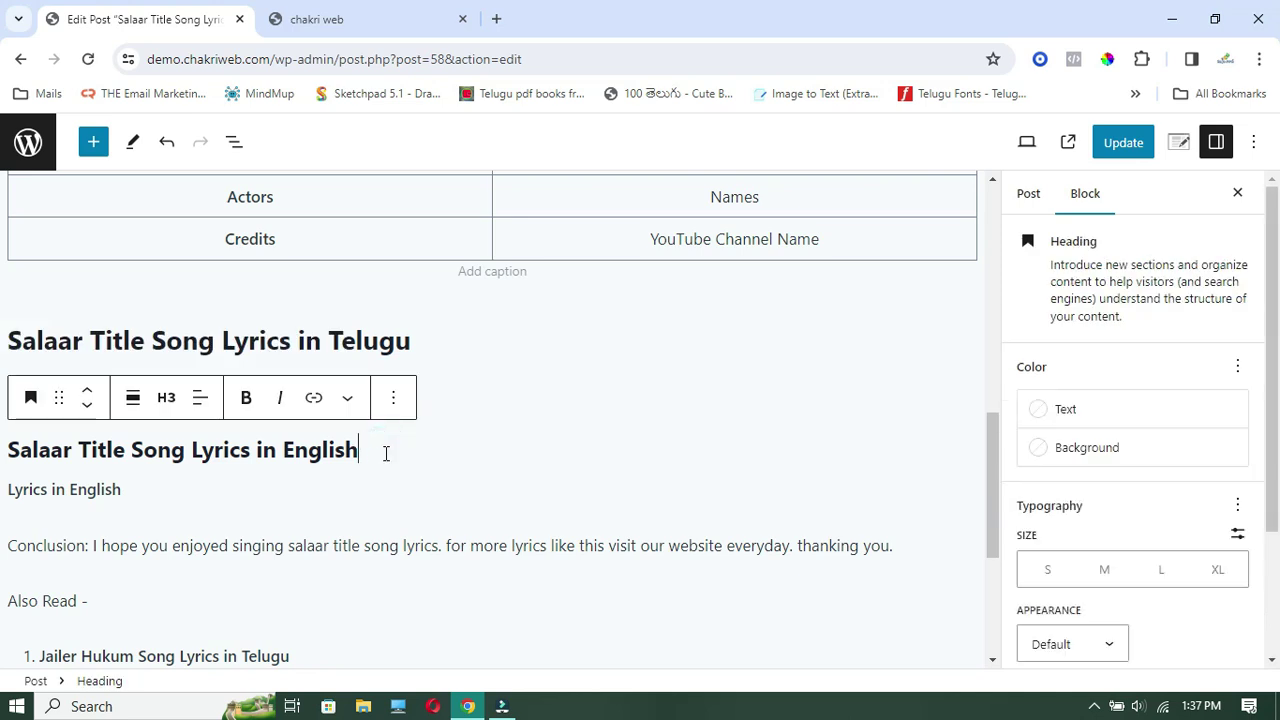
left_click(280, 497)
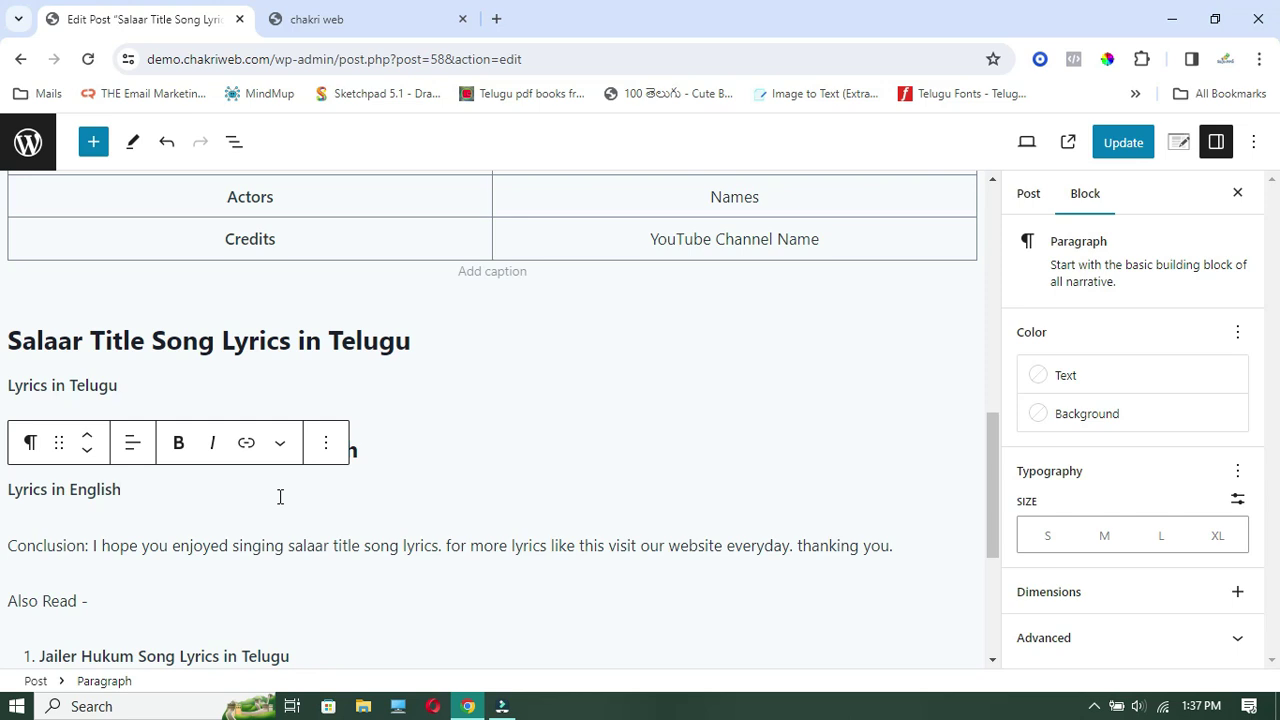
scroll(280, 497, "down", 1)
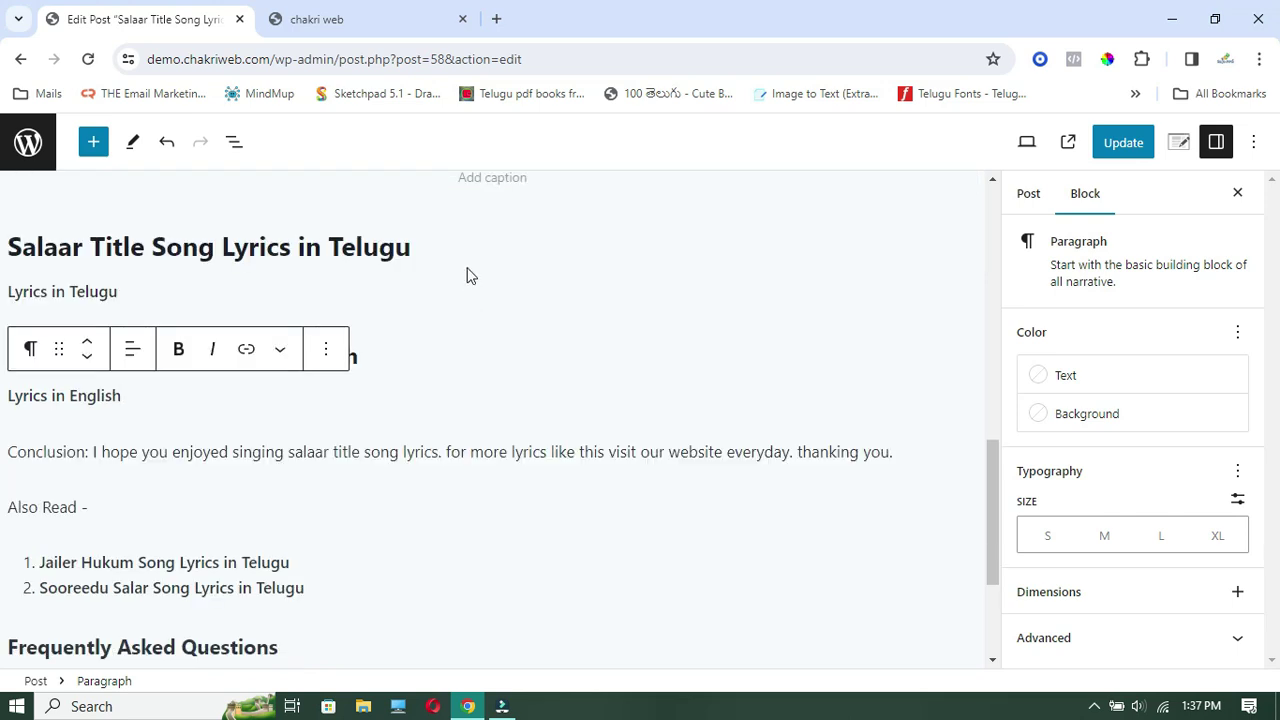
left_click(460, 250)
left_click(395, 362)
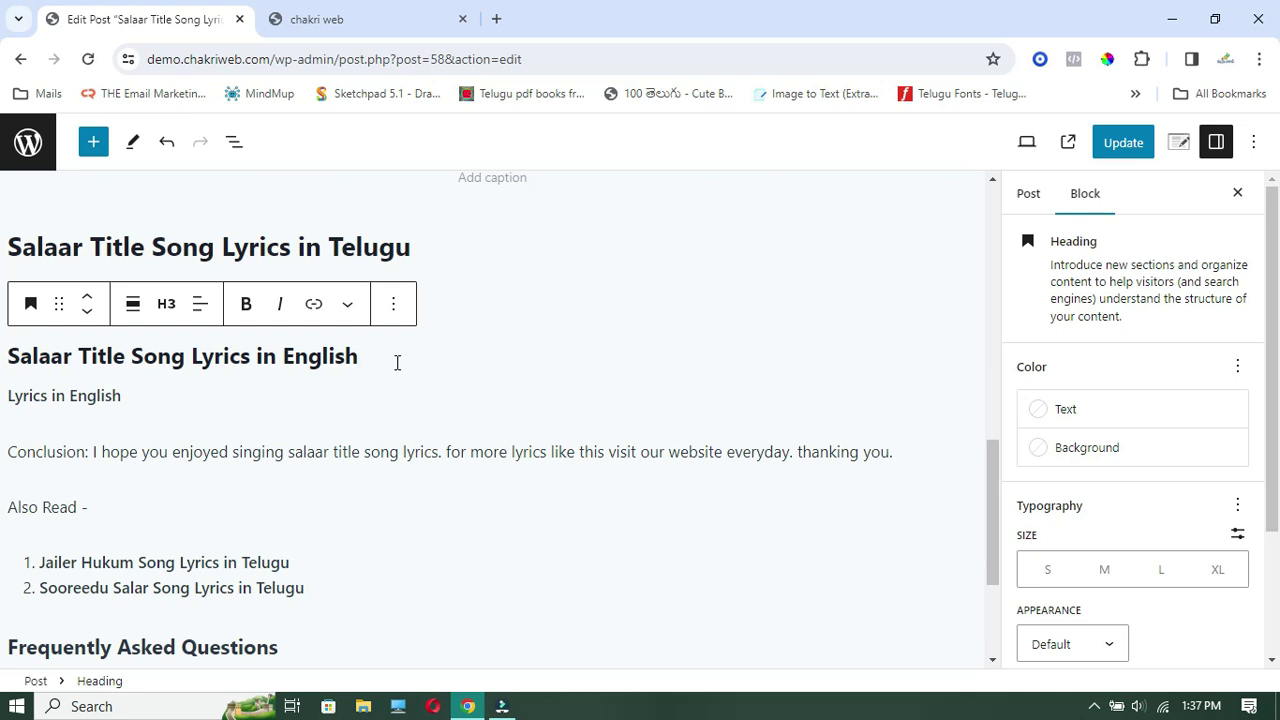
Bold the "laar title song ly" part of the keyword phrase in the Conclusion paragraph.
left_click(291, 453)
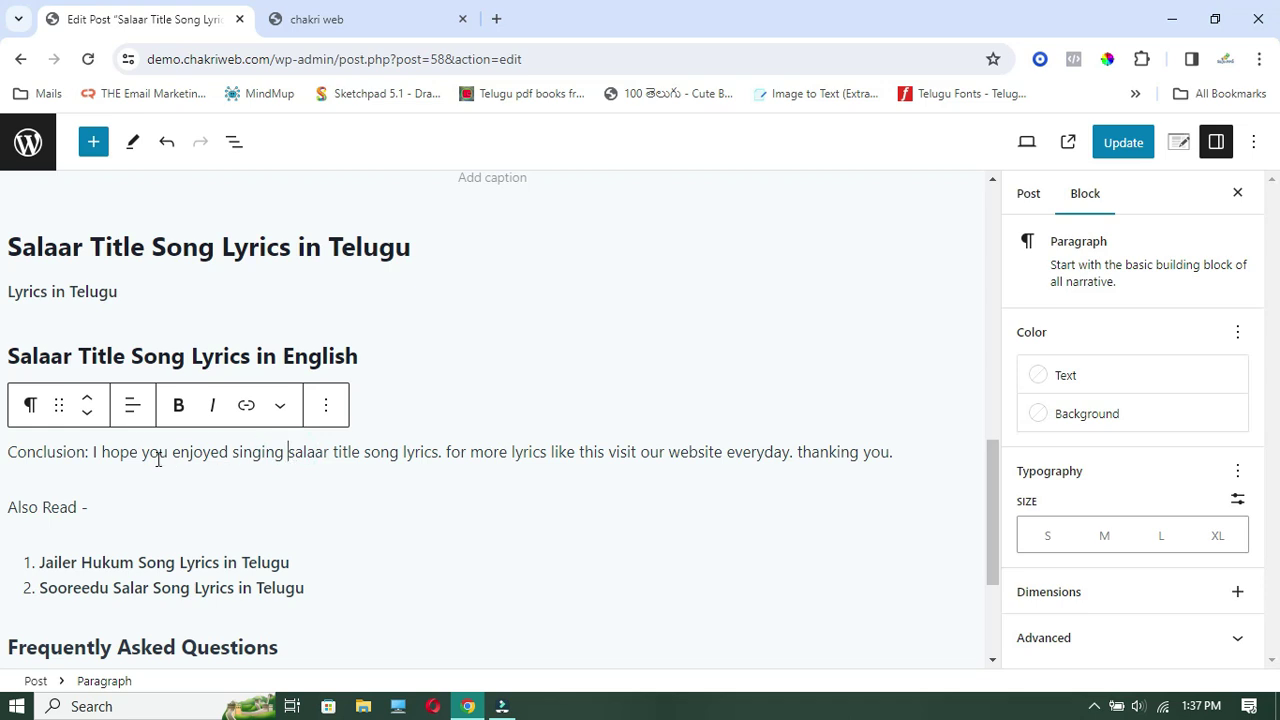
left_click_drag(94, 454, 264, 450)
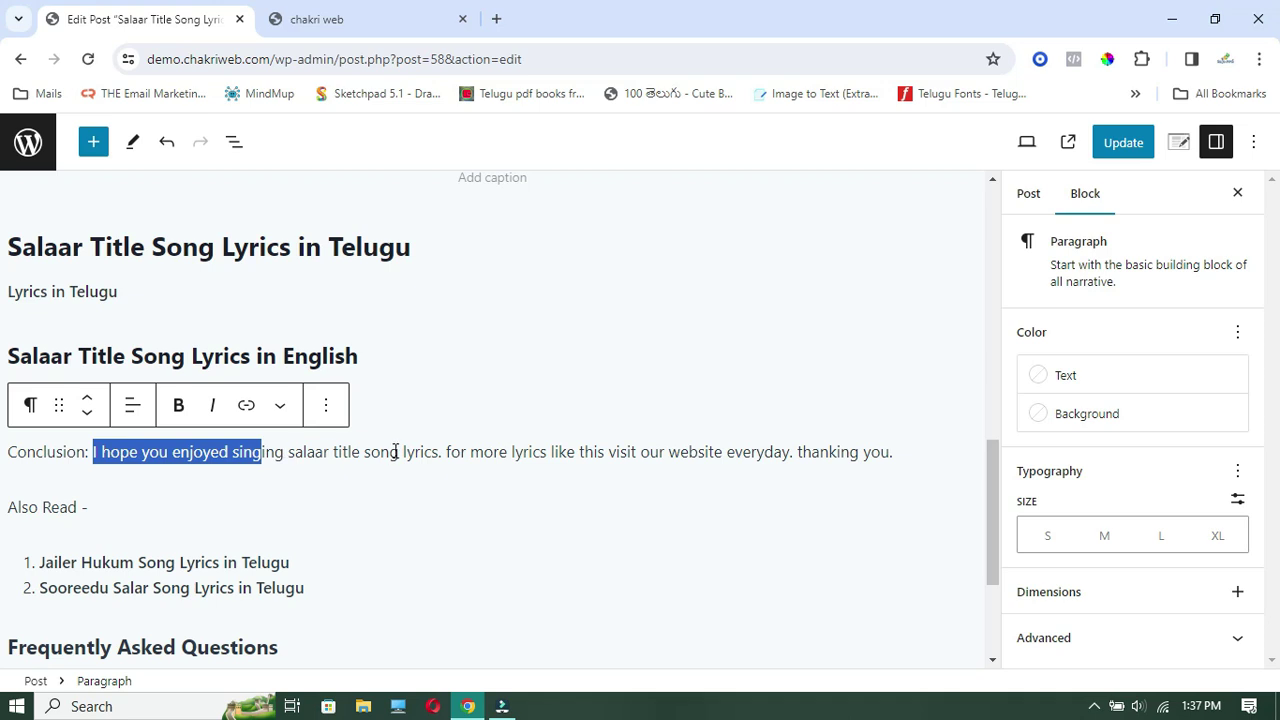
left_click_drag(302, 452, 414, 457)
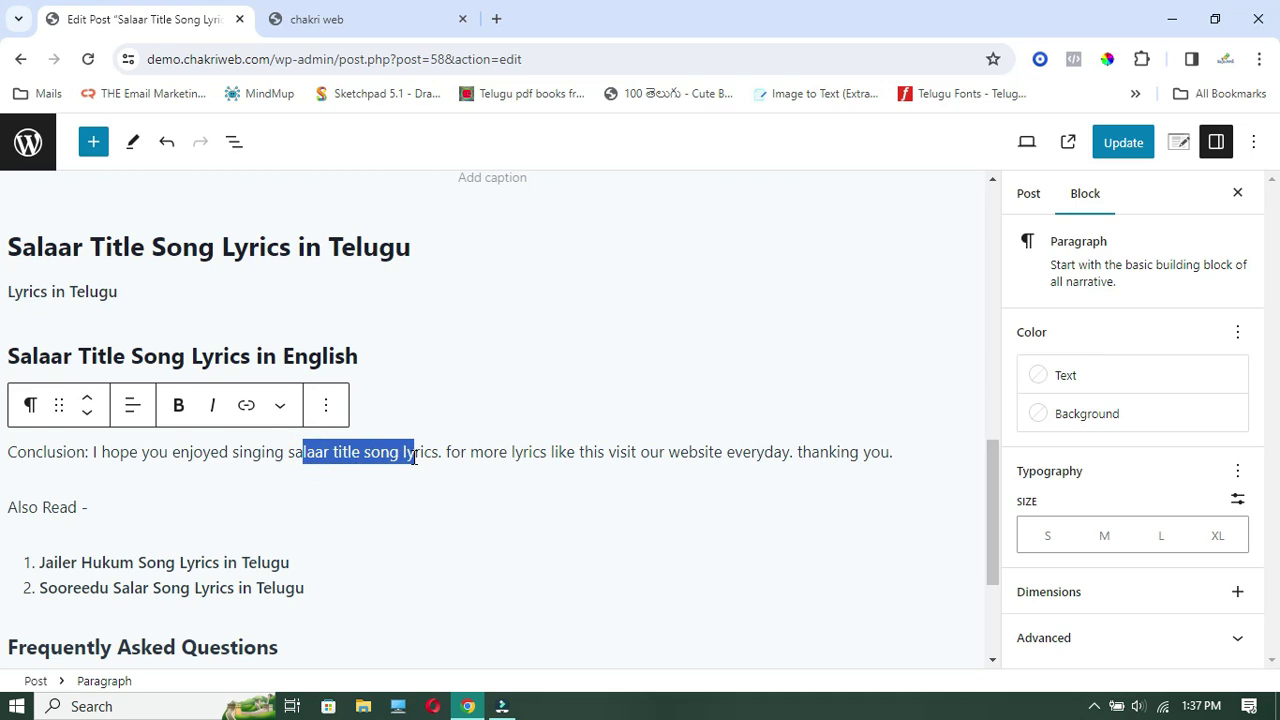
left_click(178, 405)
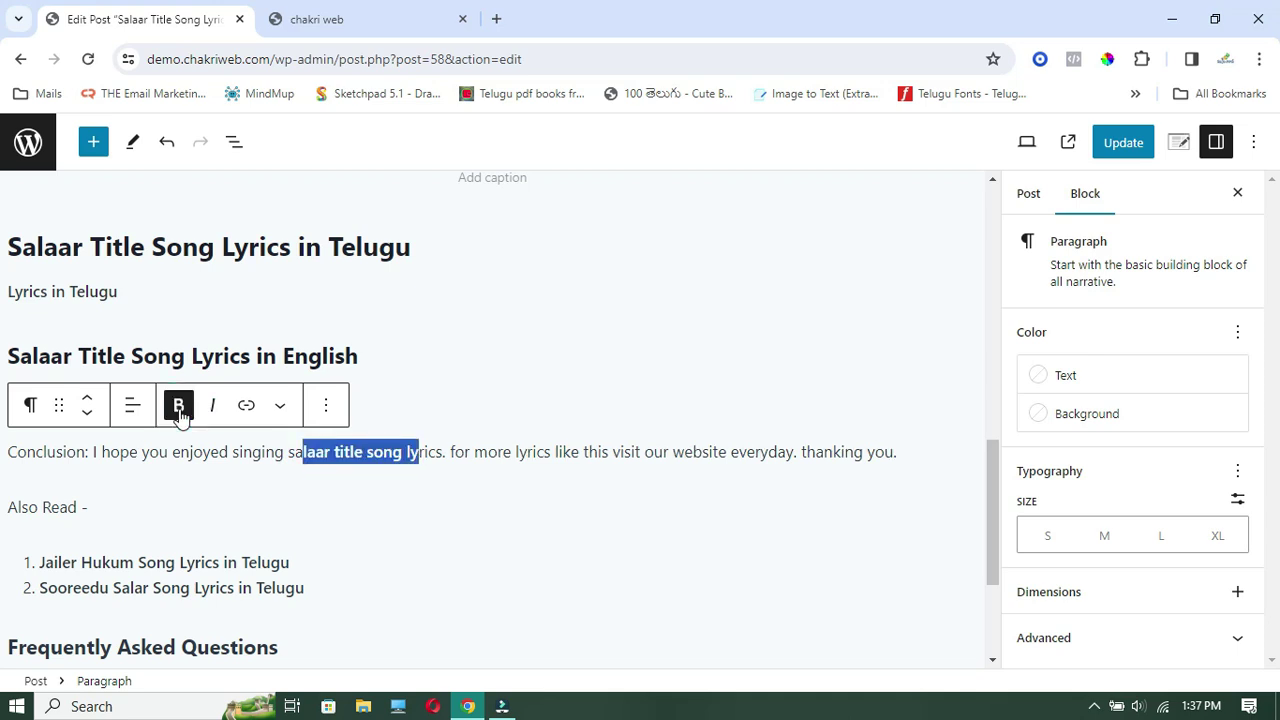
left_click(470, 452)
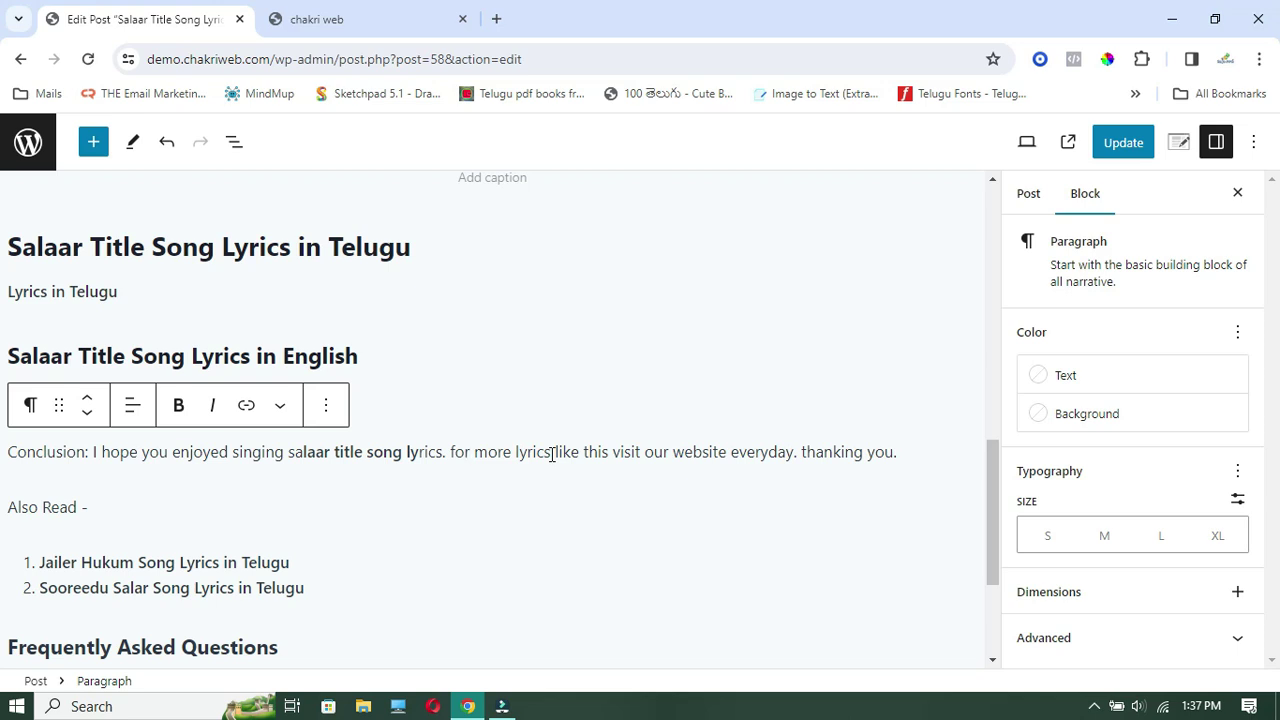
Link the first Also Read list item, "Jailer Hukum Song Lyrics in Telugu", to the existing post of that name by searching "jail".
left_click(141, 505)
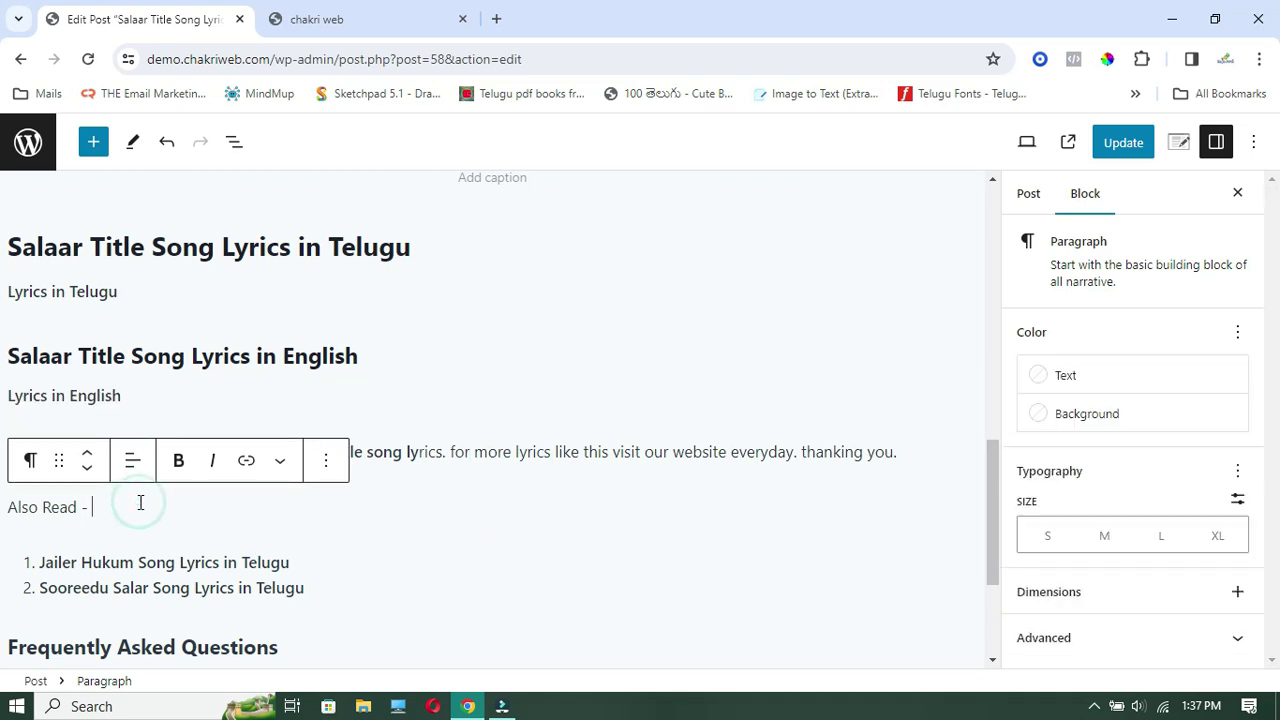
triple_click(117, 561)
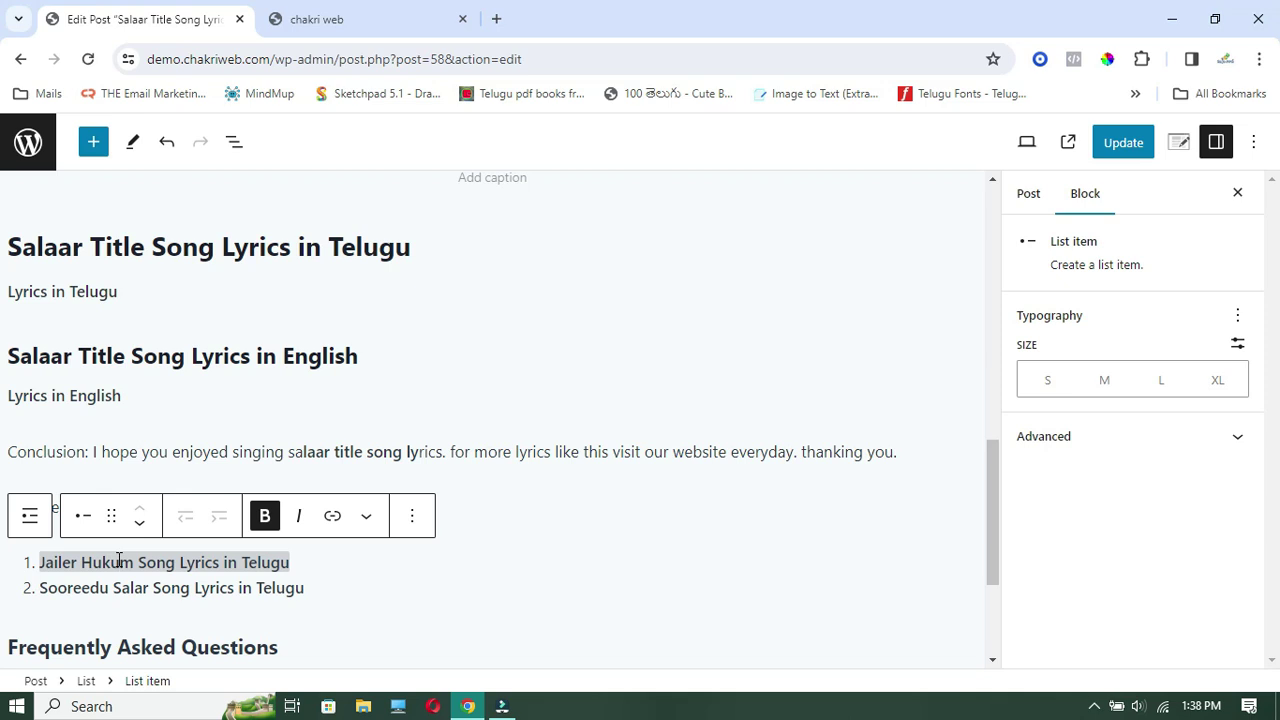
left_click(43, 563)
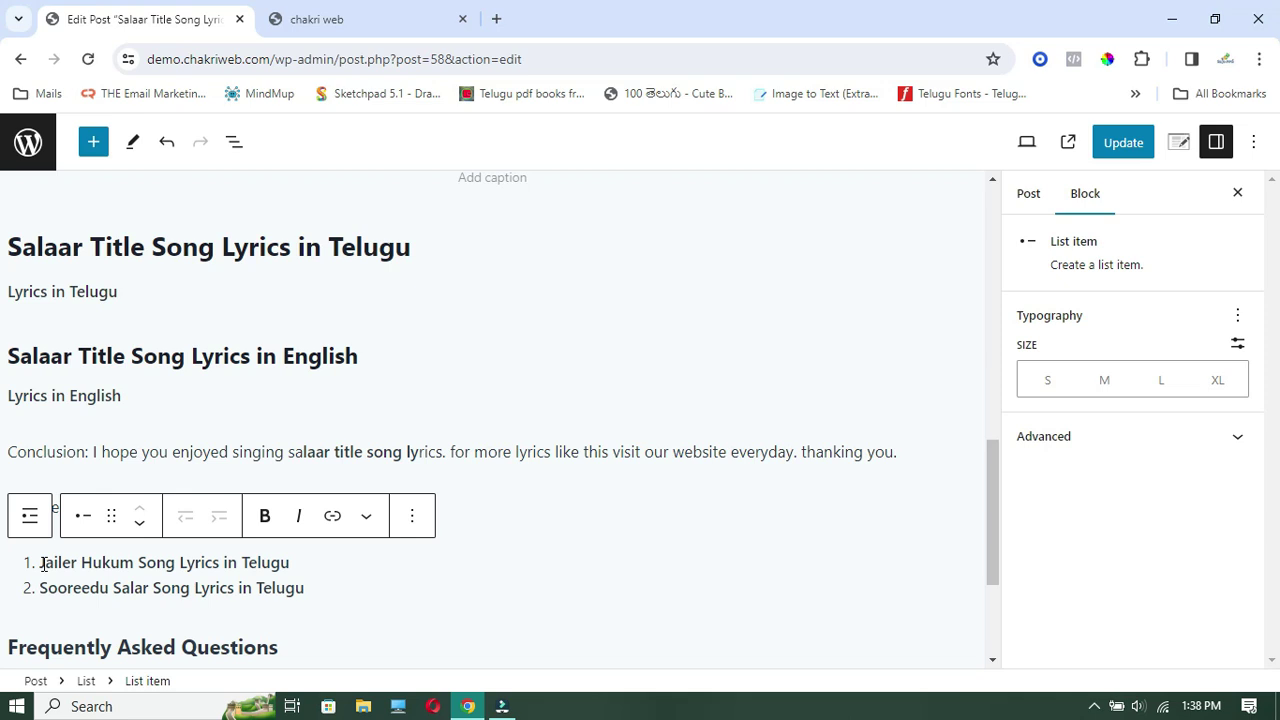
left_click_drag(43, 563, 286, 563)
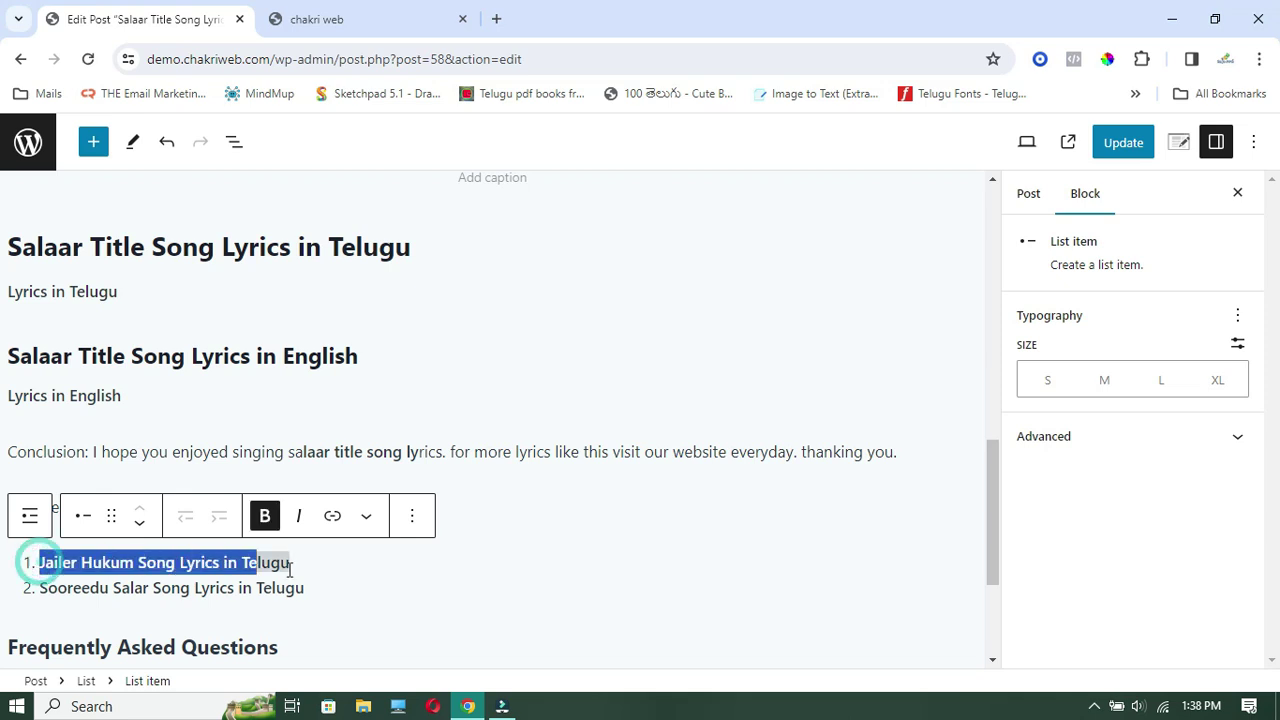
left_click(331, 527)
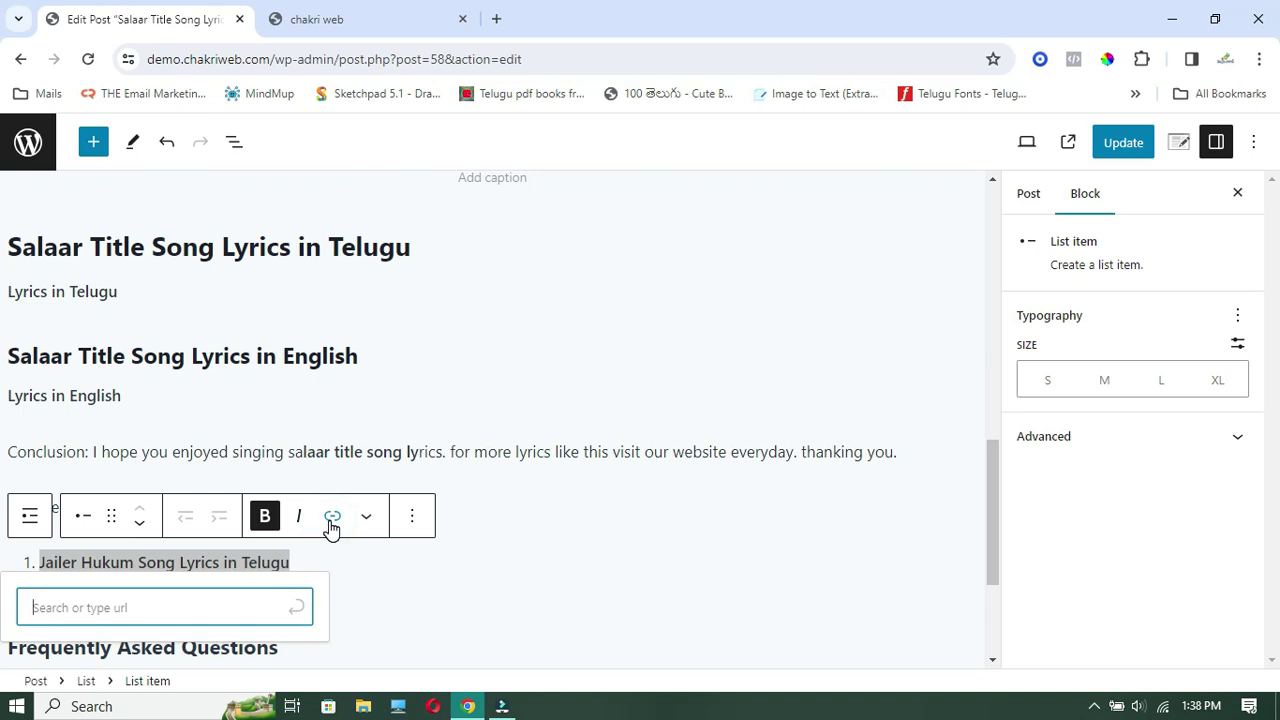
type("jail")
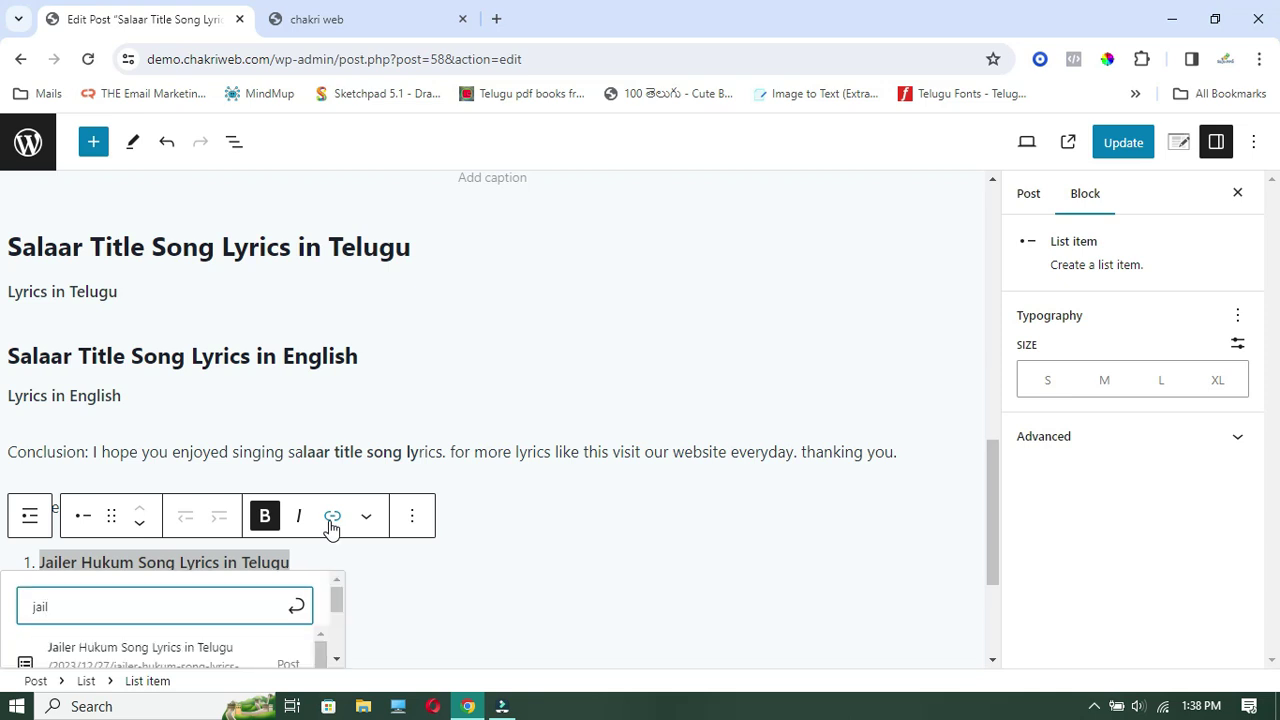
left_click(110, 648)
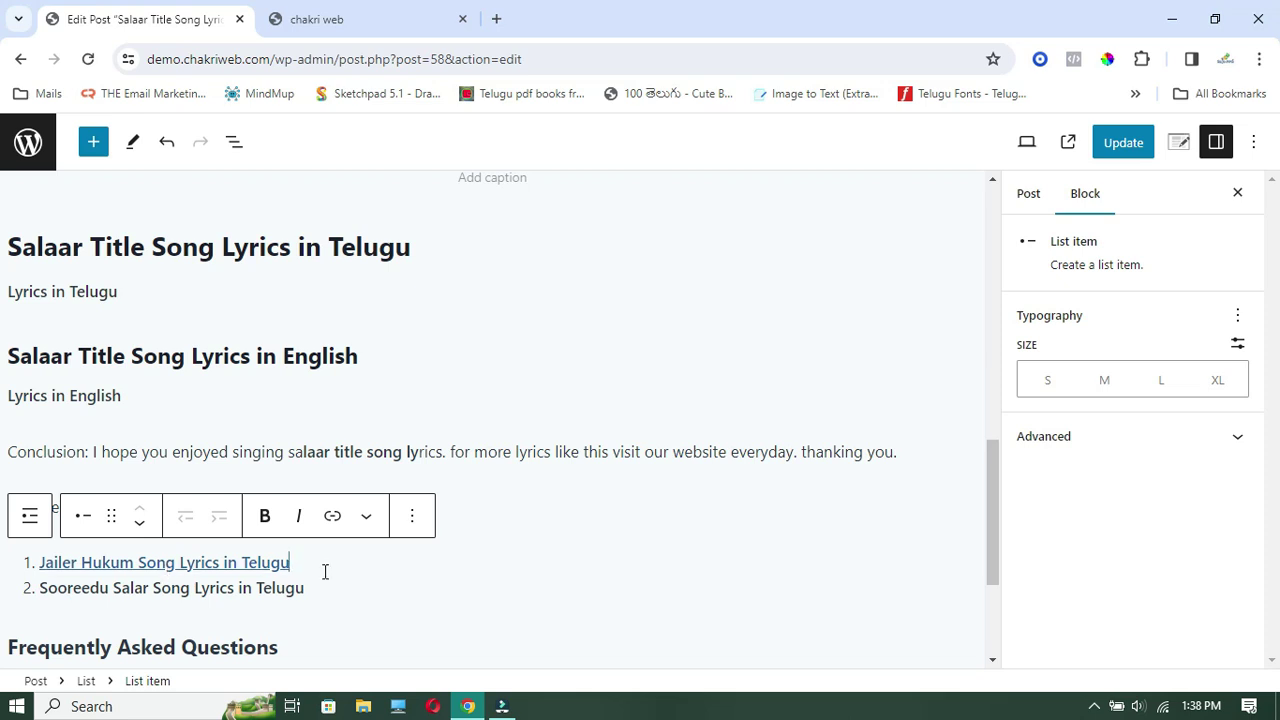
Under Frequently Asked Questions, add "1 .who sing salaar title song?" and "2. who is acted in salaar movie?", each followed by the answer "name".
scroll(325, 571, "down", 3)
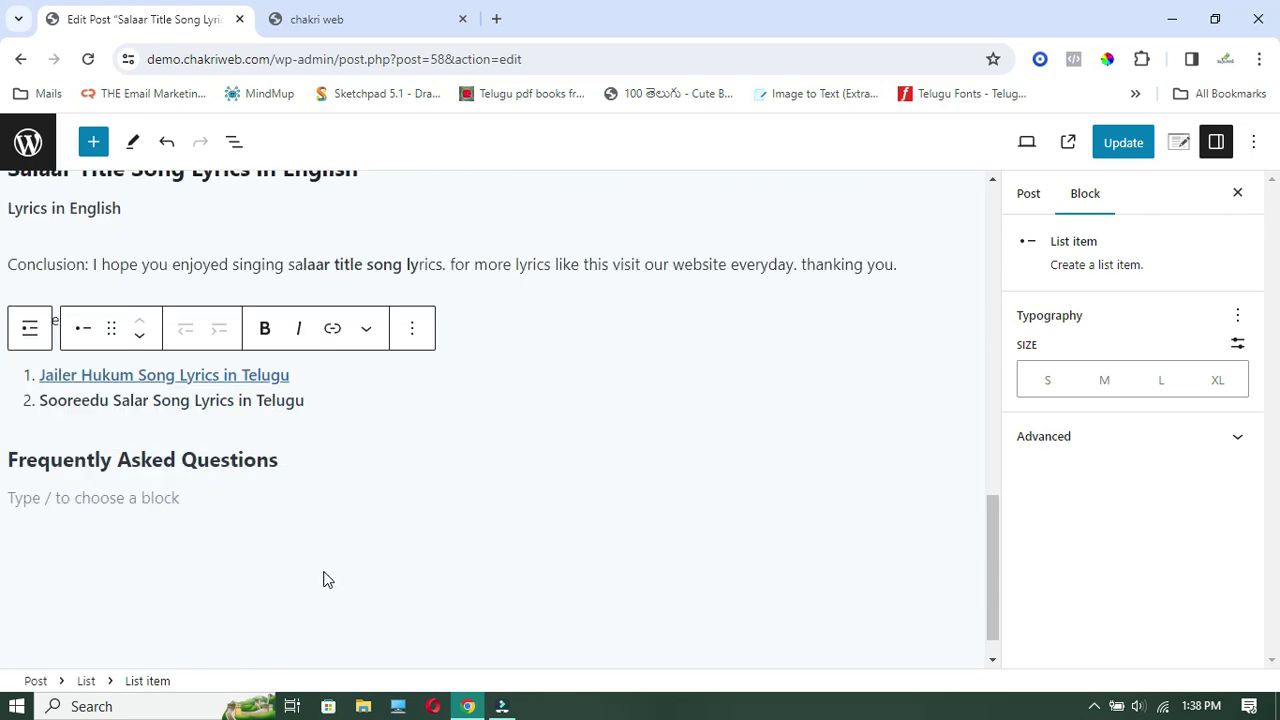
left_click(343, 458)
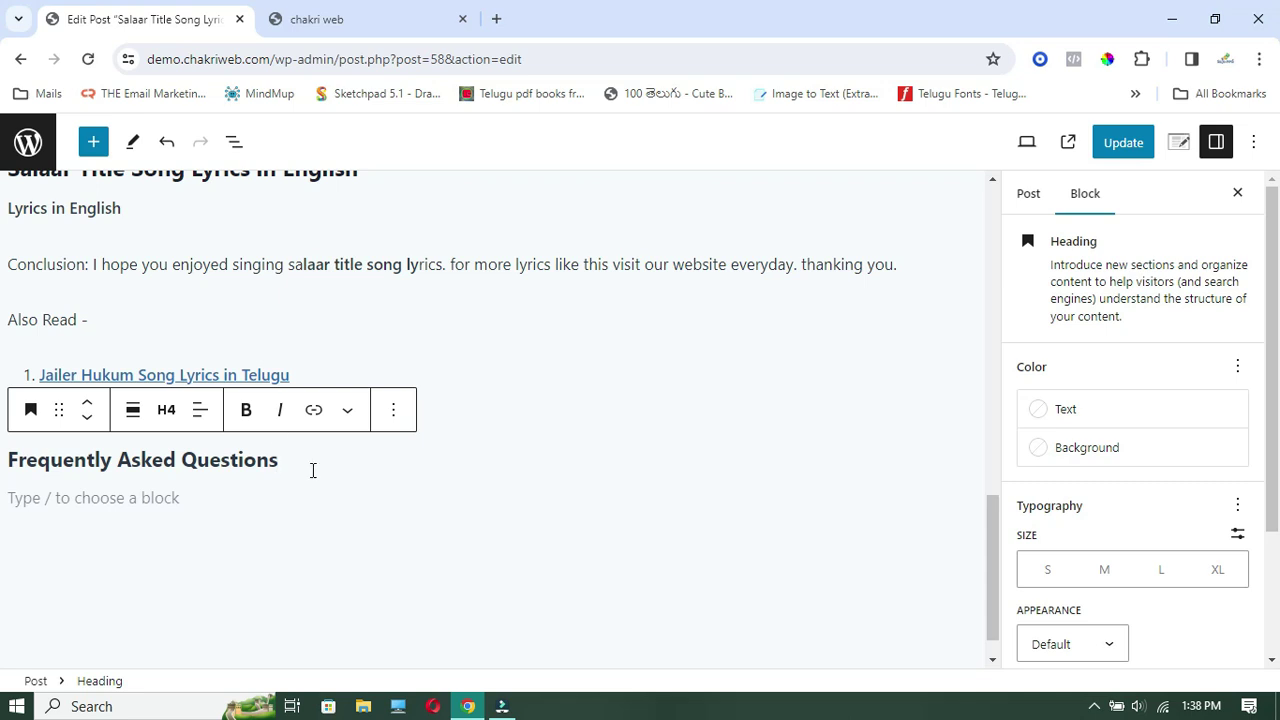
left_click(217, 494)
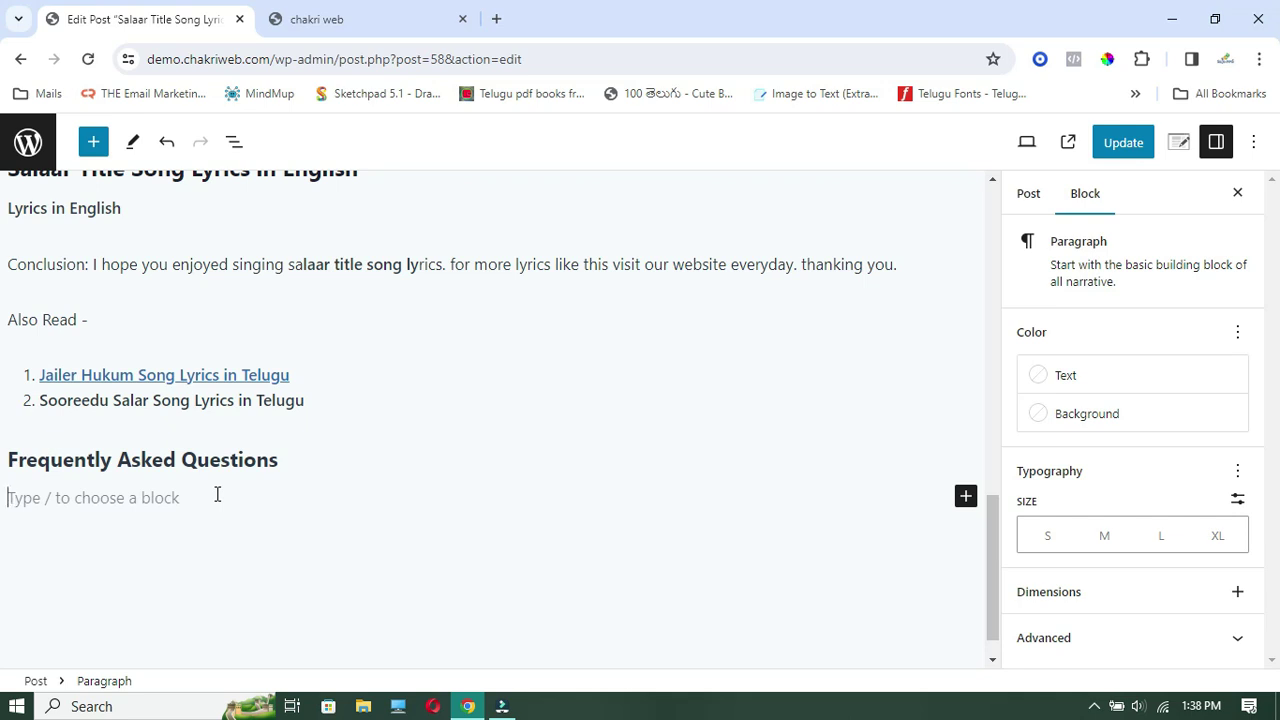
type("1 .who sing salaar title song?")
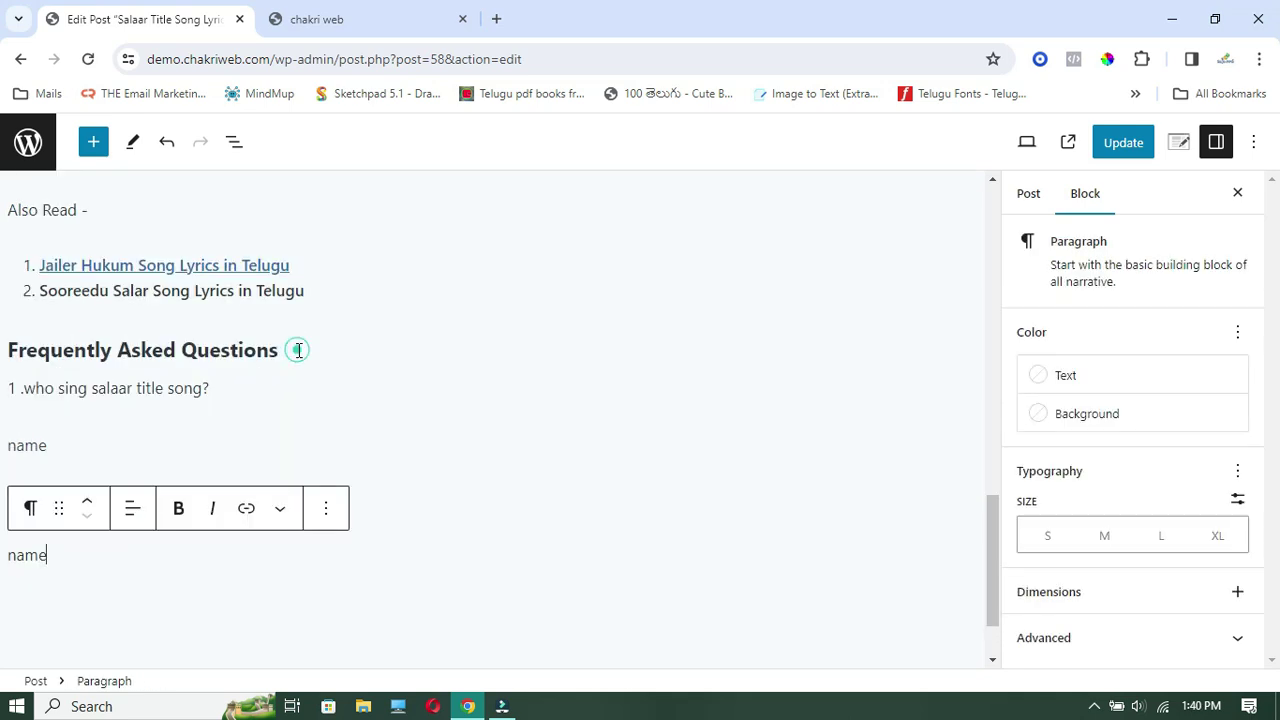
Review the Frequently Asked Questions heading and the answer paragraphs below each question.
left_click(297, 349)
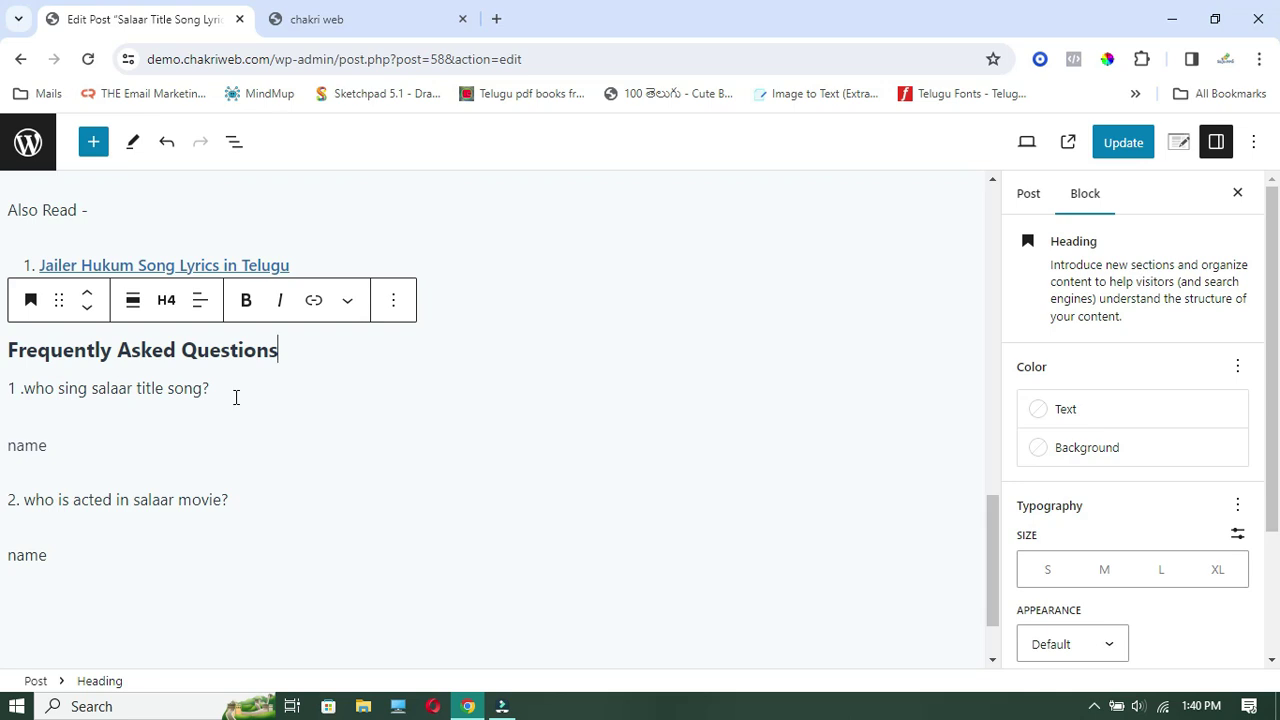
left_click(98, 441)
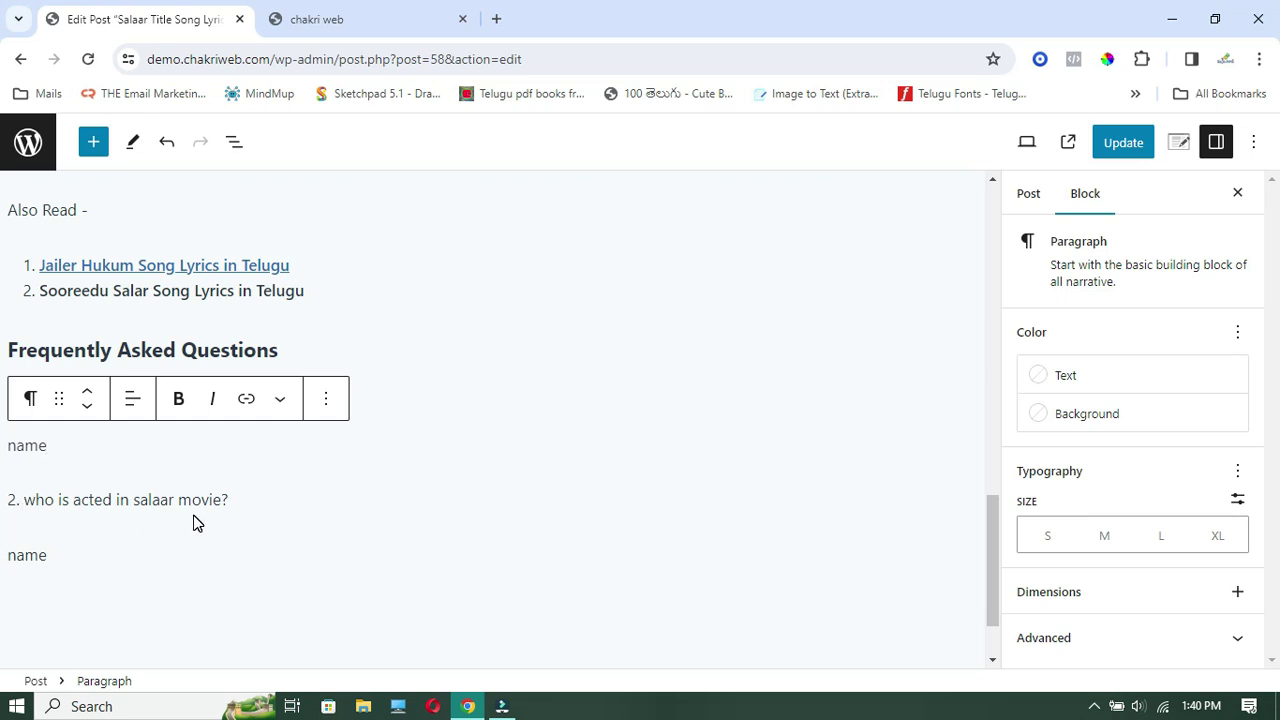
mouse_move(195, 523)
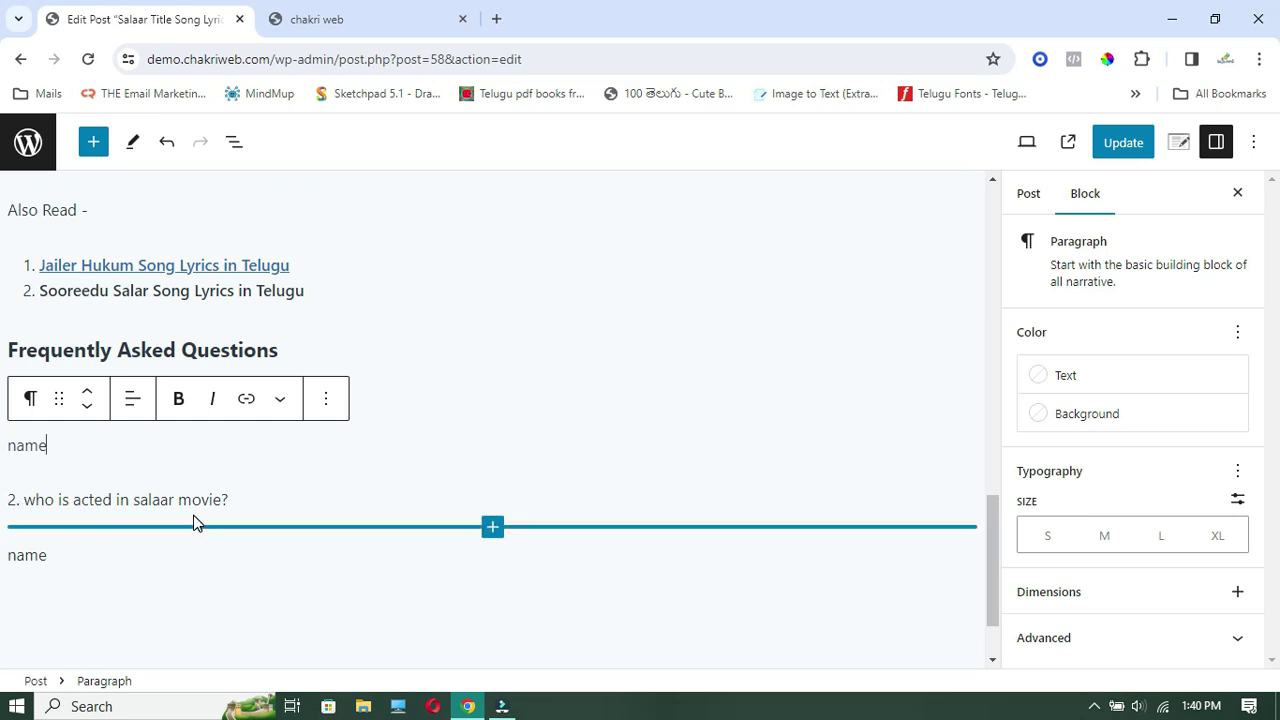
left_click(100, 553)
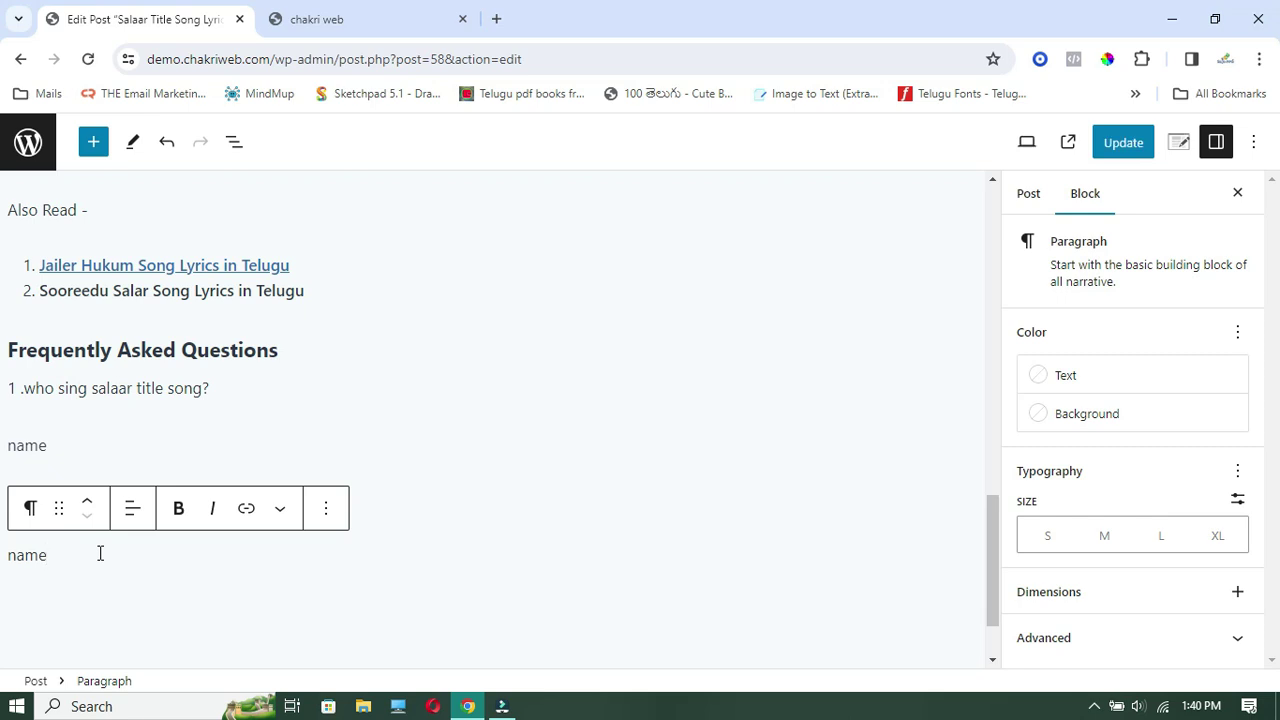
mouse_move(563, 474)
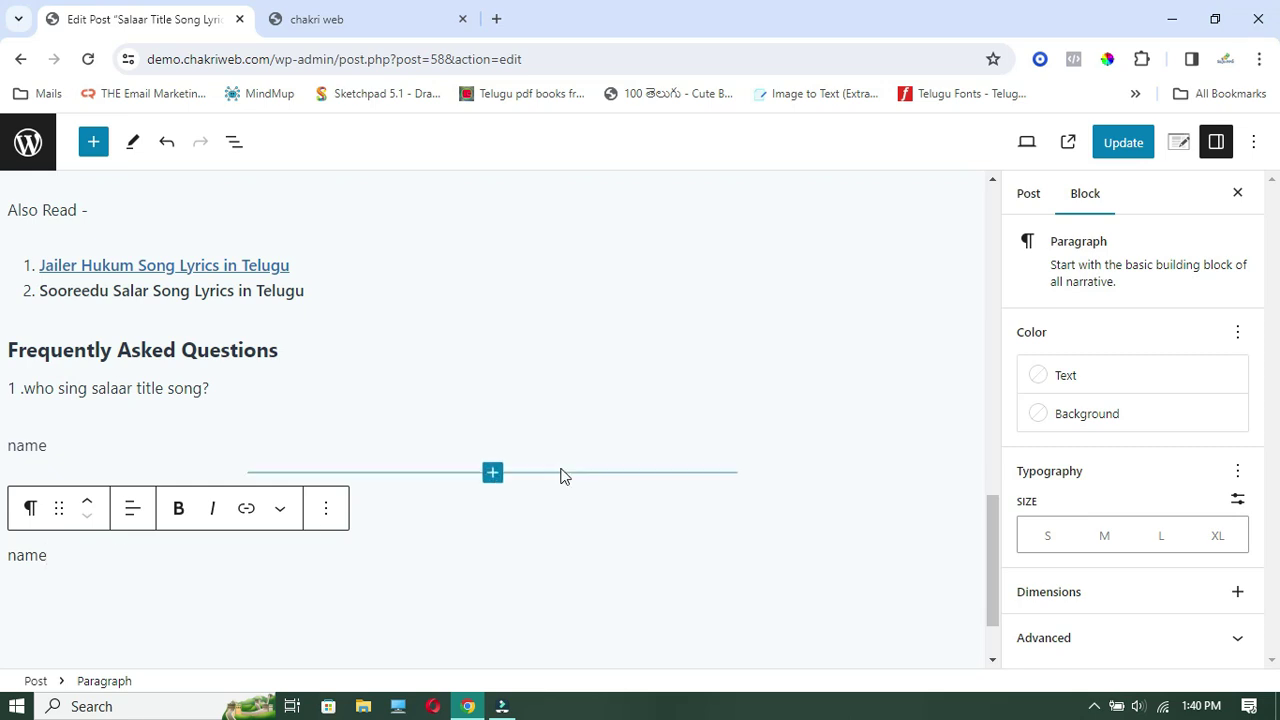
Review the post from its title to the FAQs, and check its category and tag settings.
scroll(340, 302, "up", 20)
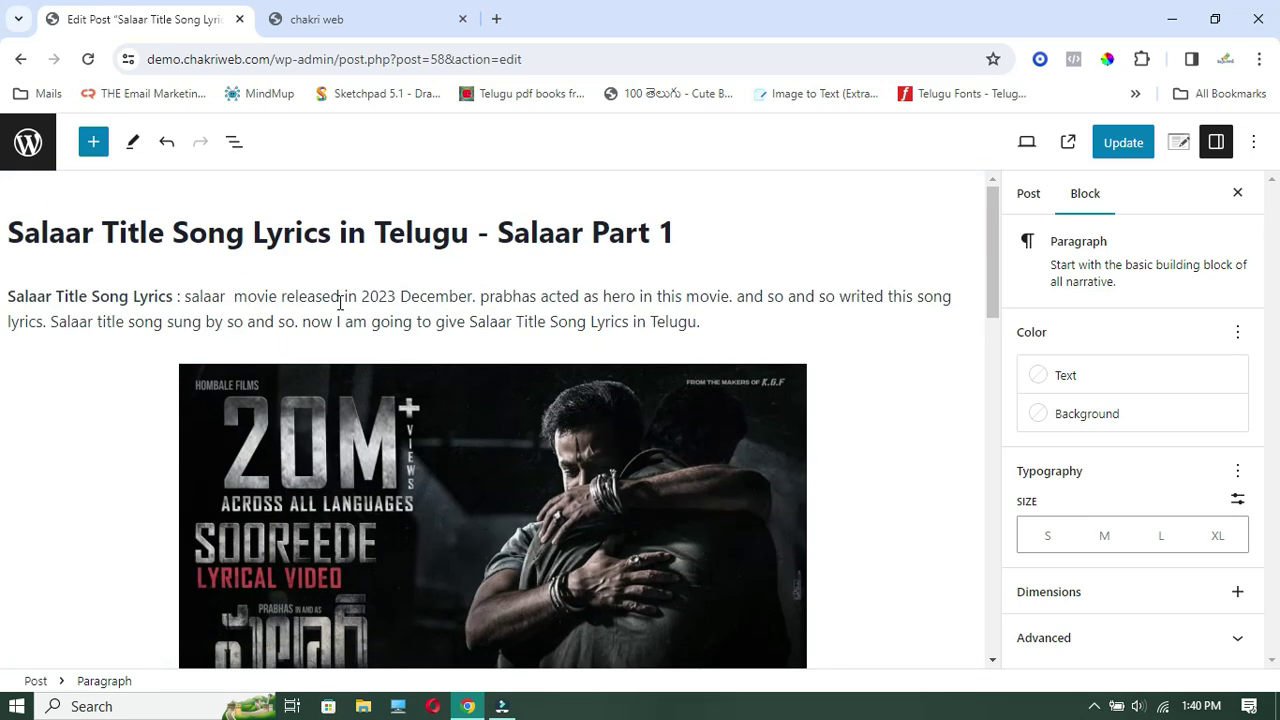
scroll(340, 302, "down", 6)
scroll(340, 302, "up", 6)
scroll(340, 302, "down", 20)
mouse_move(338, 310)
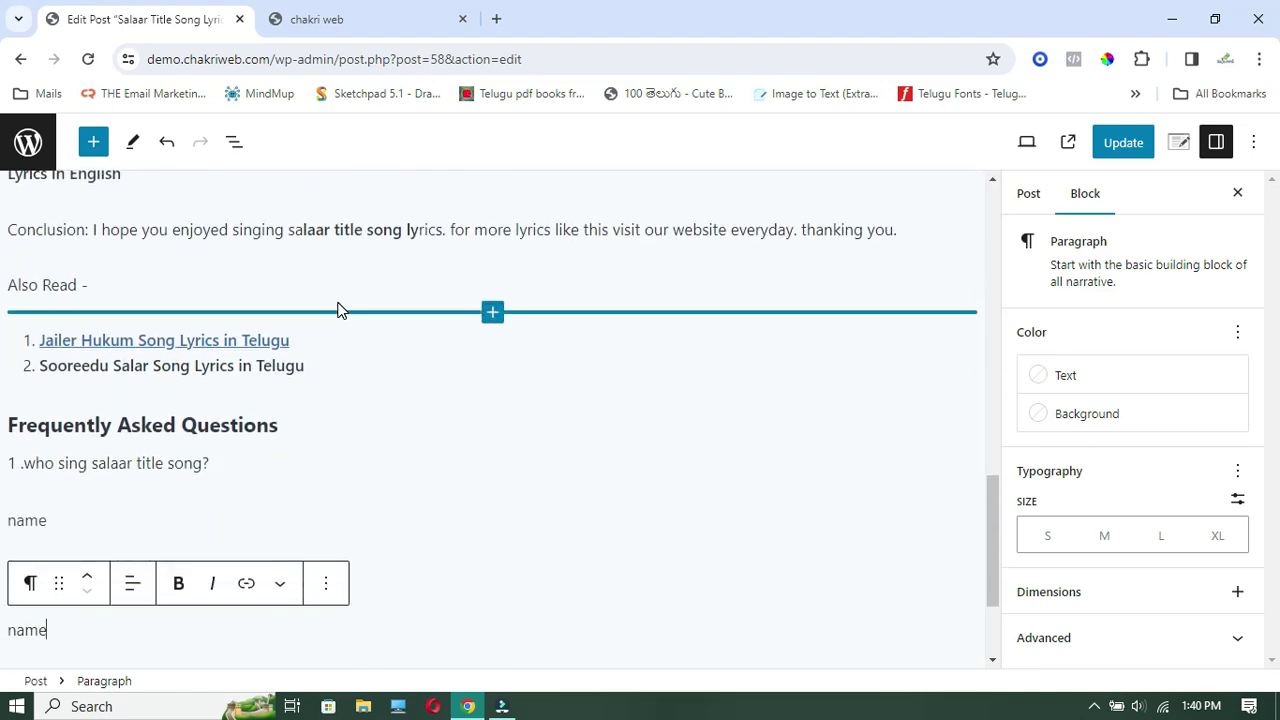
left_click(1027, 197)
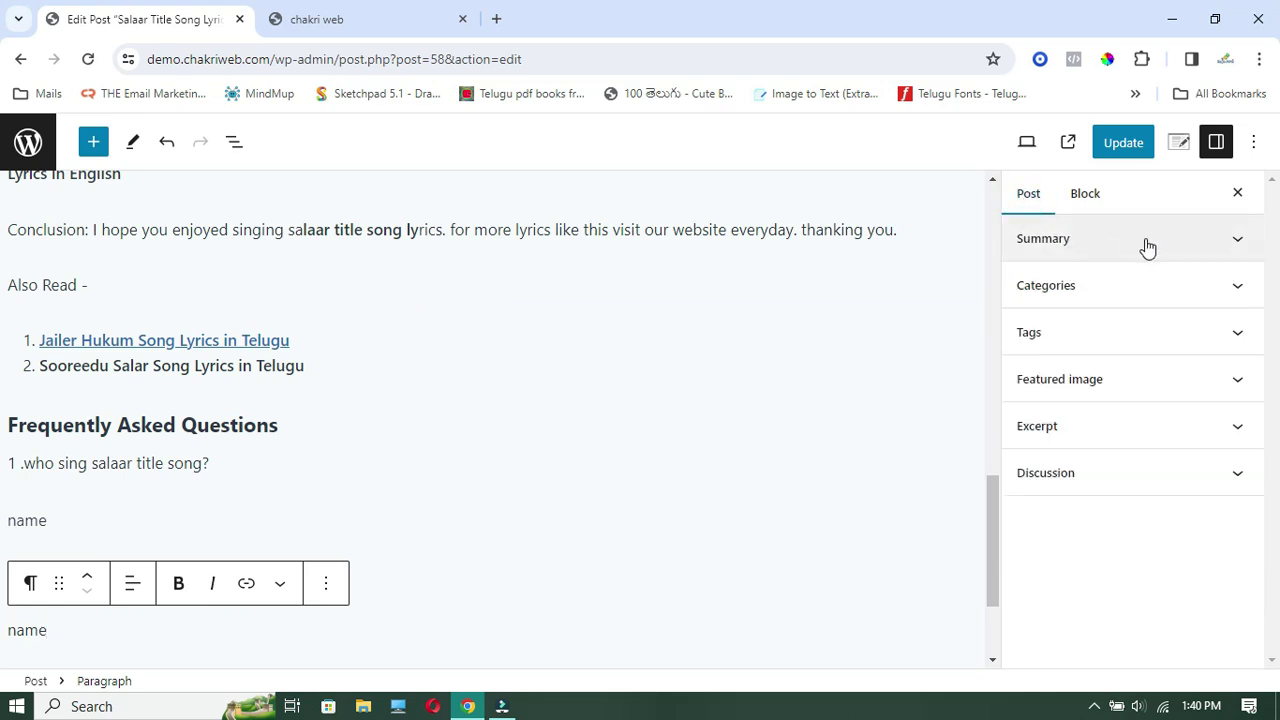
left_click(1101, 290)
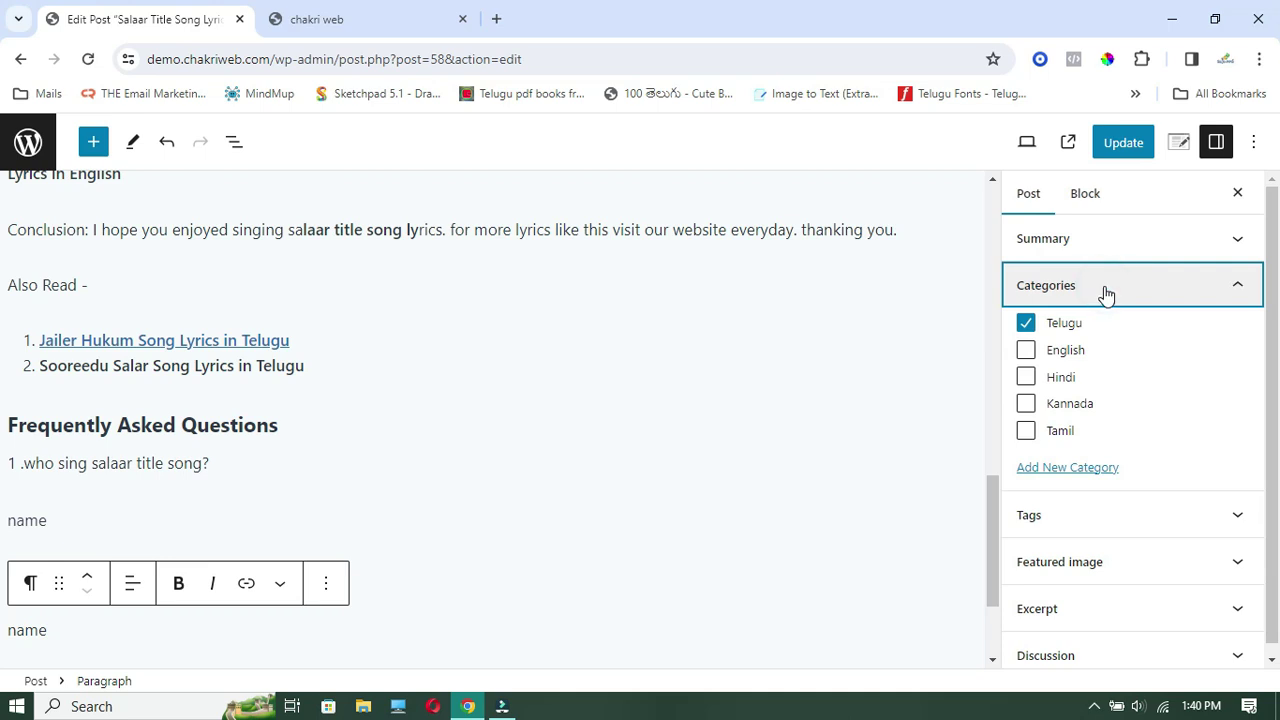
left_click(1105, 292)
left_click(1086, 342)
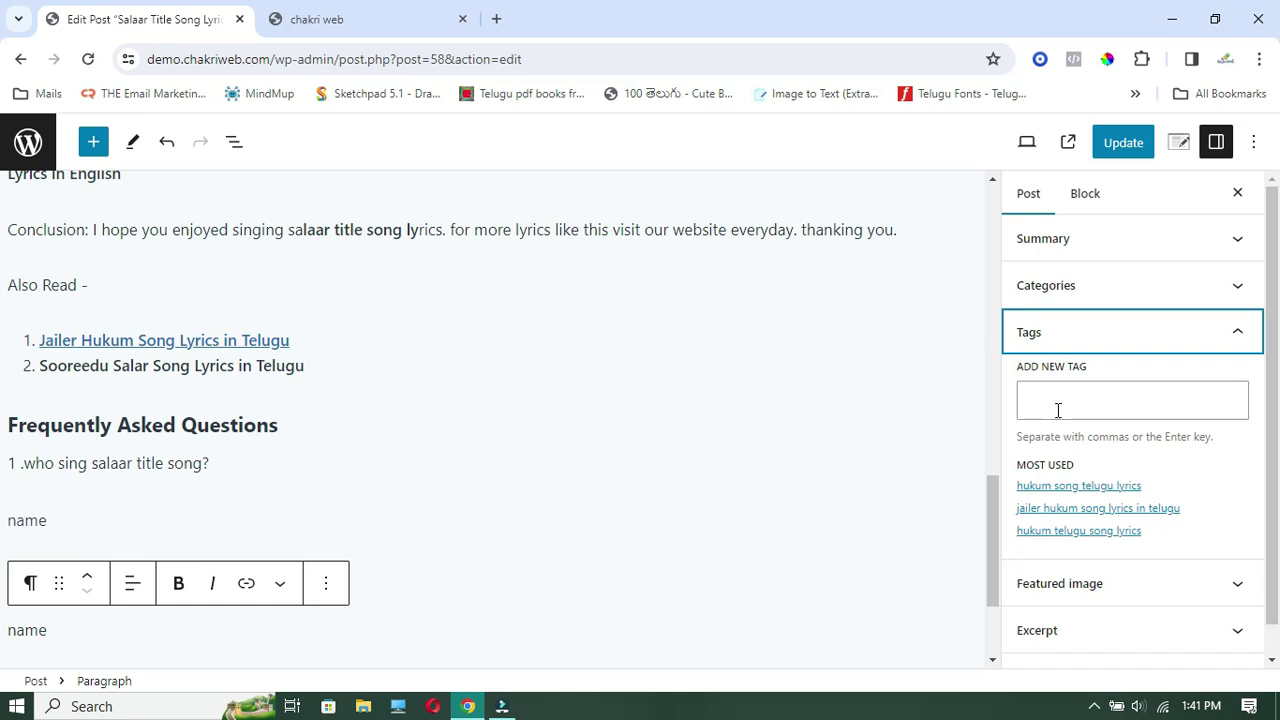
Show the post's featured image setting and update the post to save its edits.
left_click(1160, 598)
scroll(1158, 599, "down", 1)
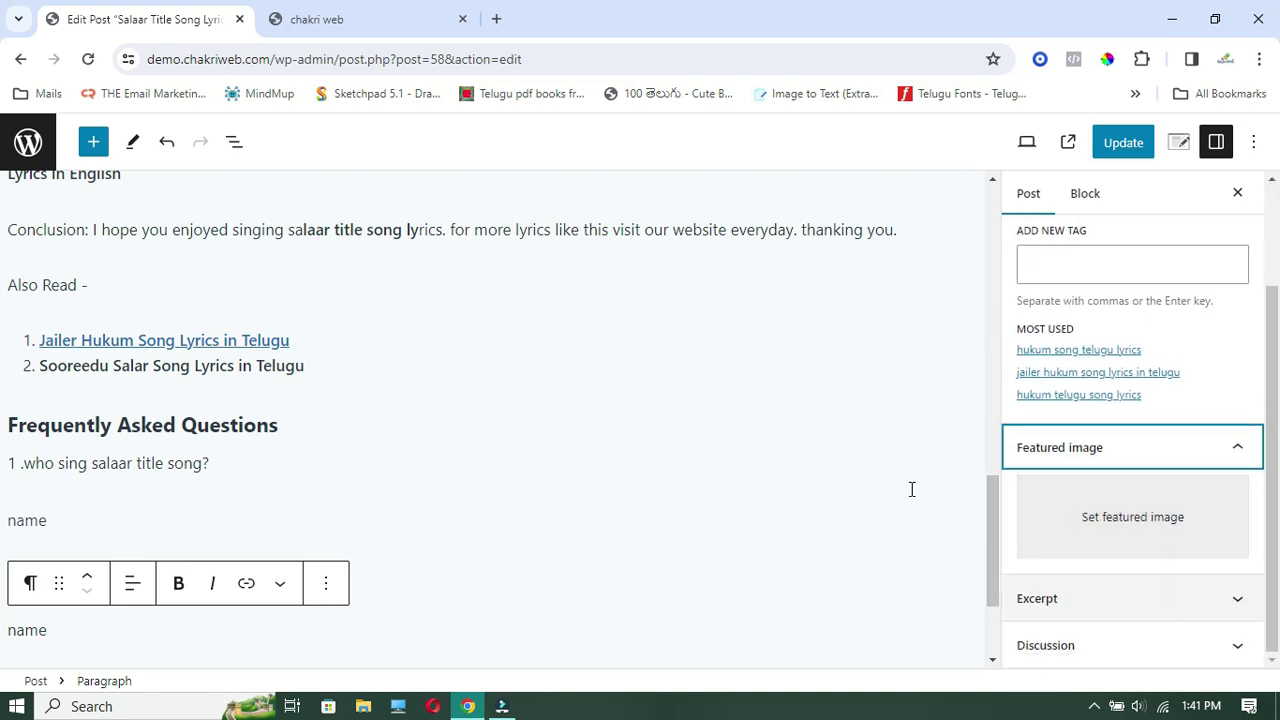
left_click(1094, 514)
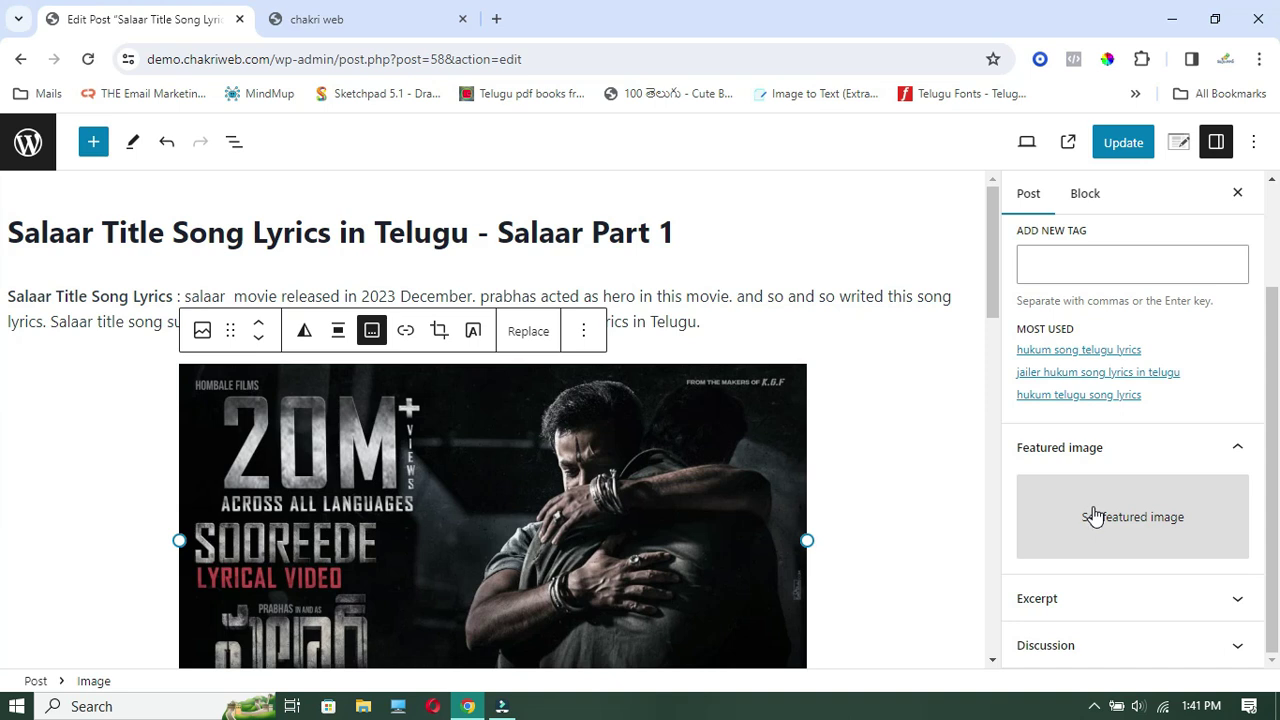
left_click(1137, 145)
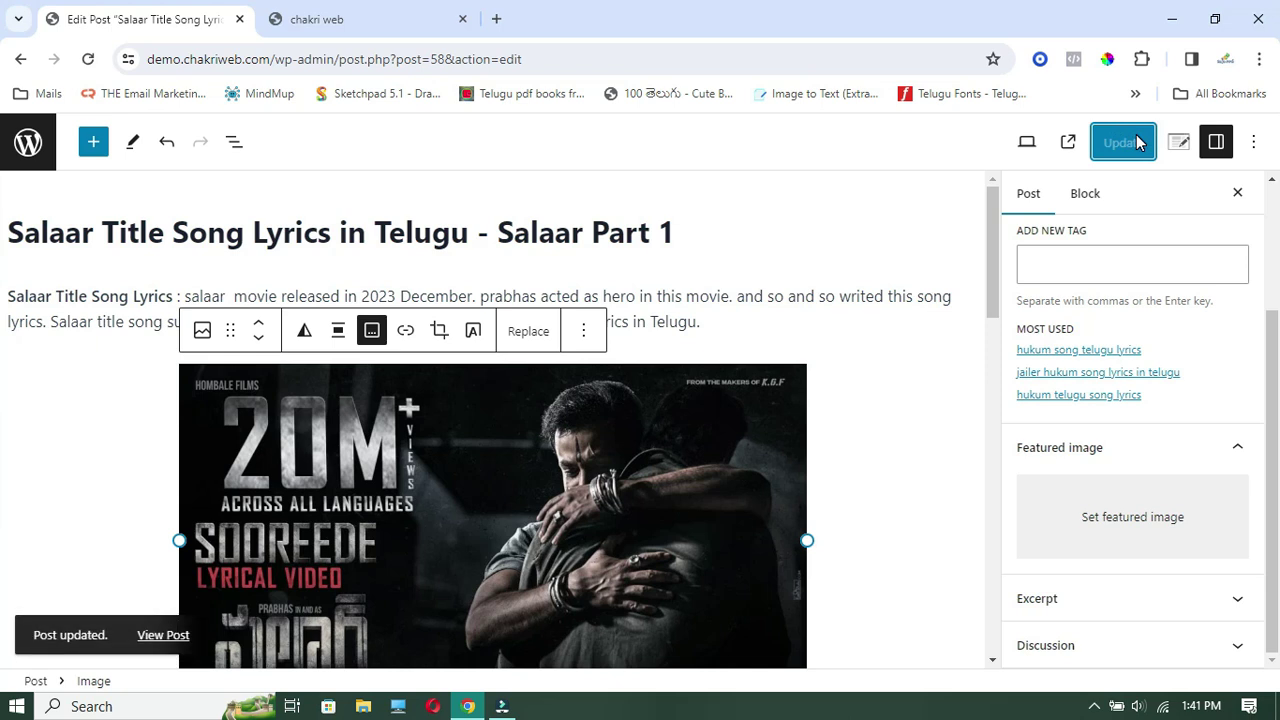